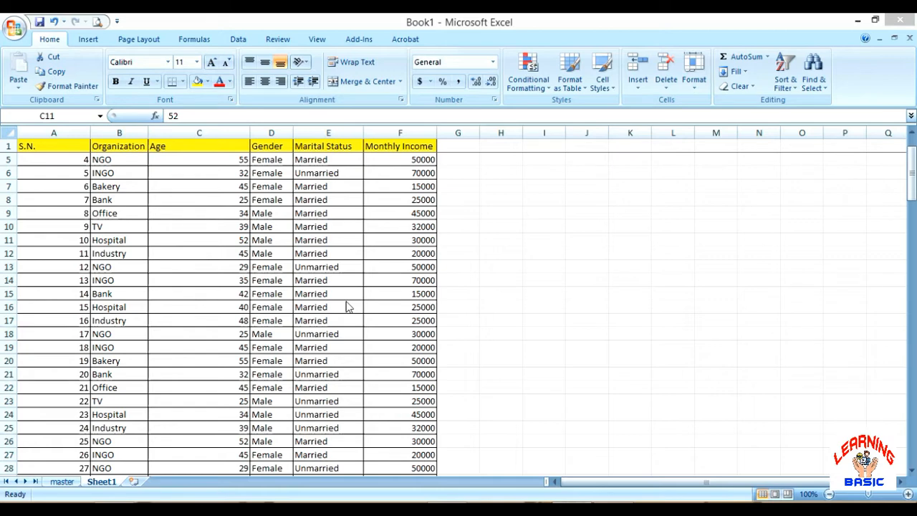
Look through the survey table and the Count If and Count Ifs sections below it
scroll(165, 186, up, 1)
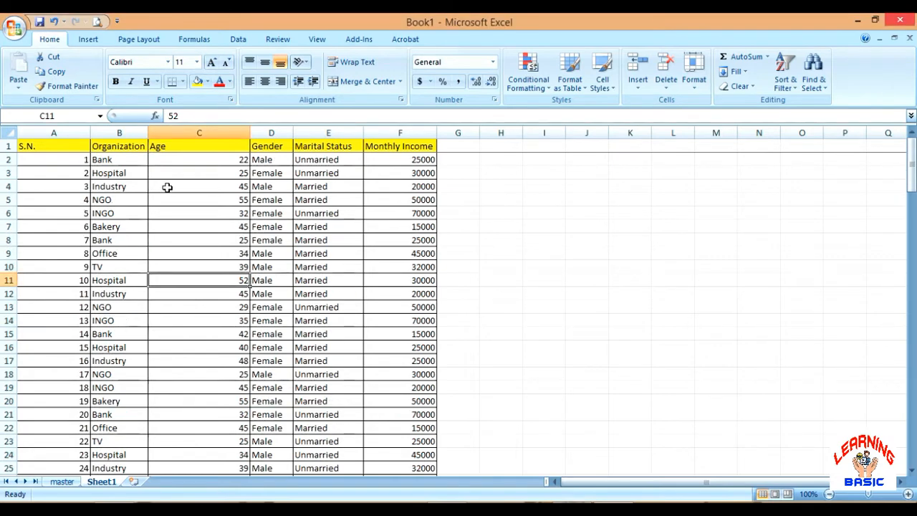
scroll(167, 187, down, 4)
scroll(167, 187, down, 20)
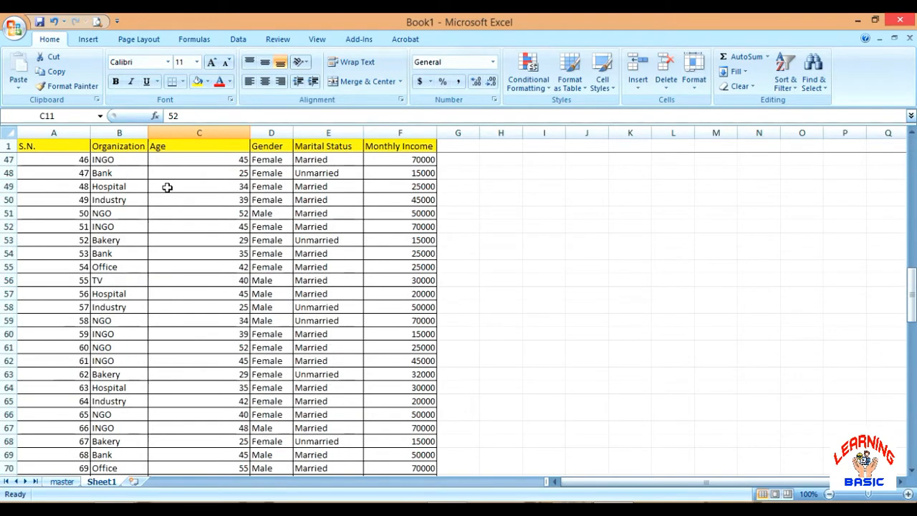
scroll(167, 187, down, 6)
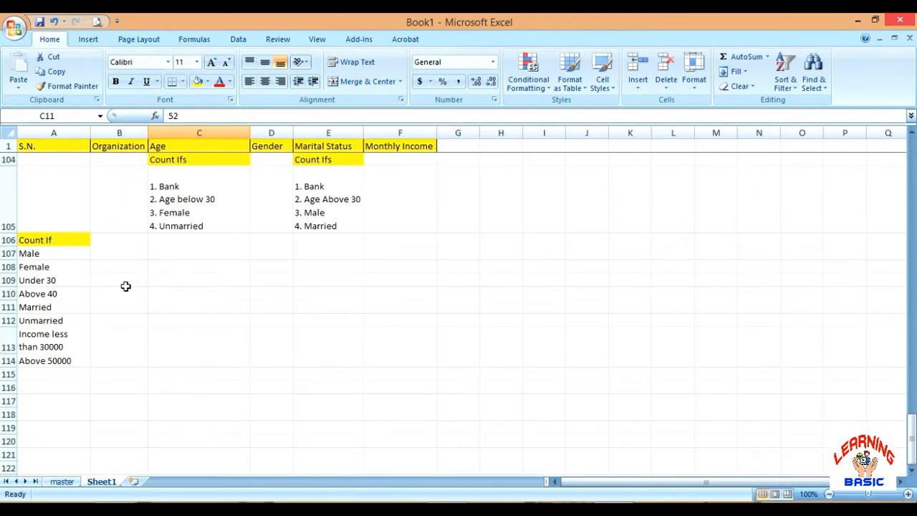
click(66, 254)
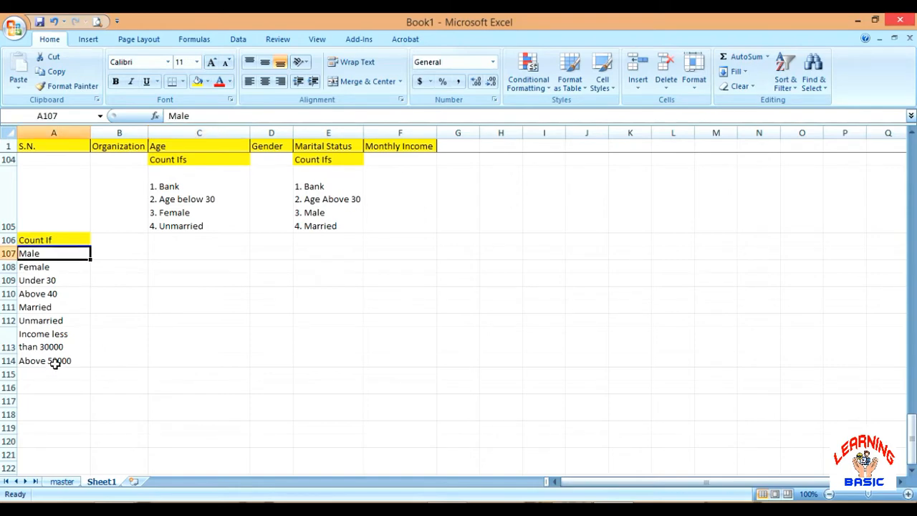
scroll(83, 297, up, 4)
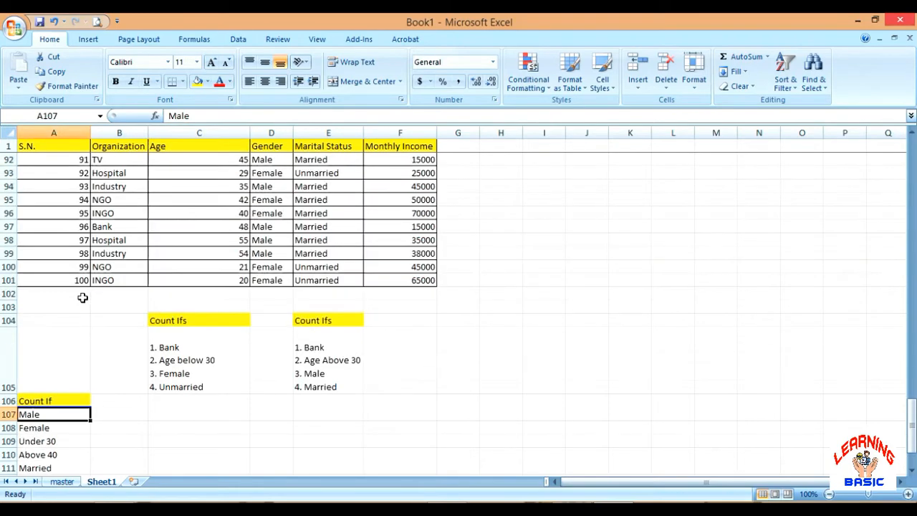
scroll(81, 297, down, 1)
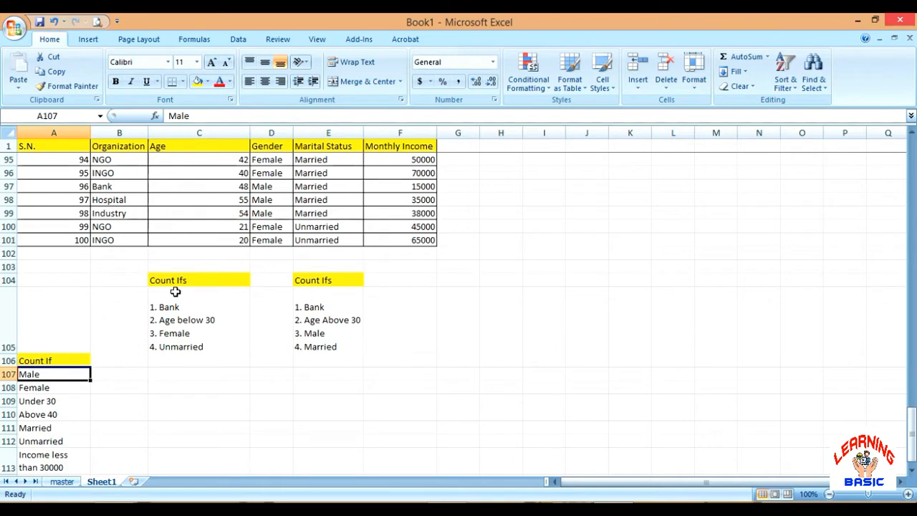
click(185, 280)
click(348, 280)
click(380, 400)
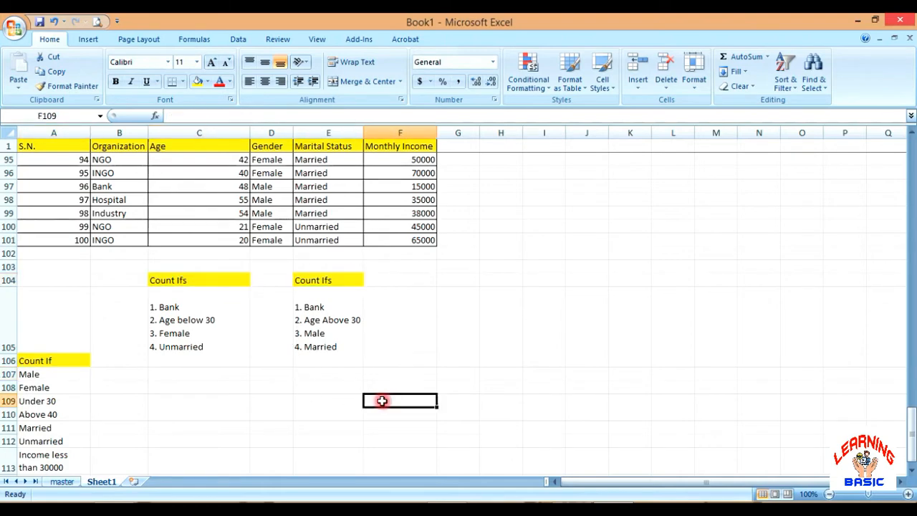
scroll(223, 338, up, 7)
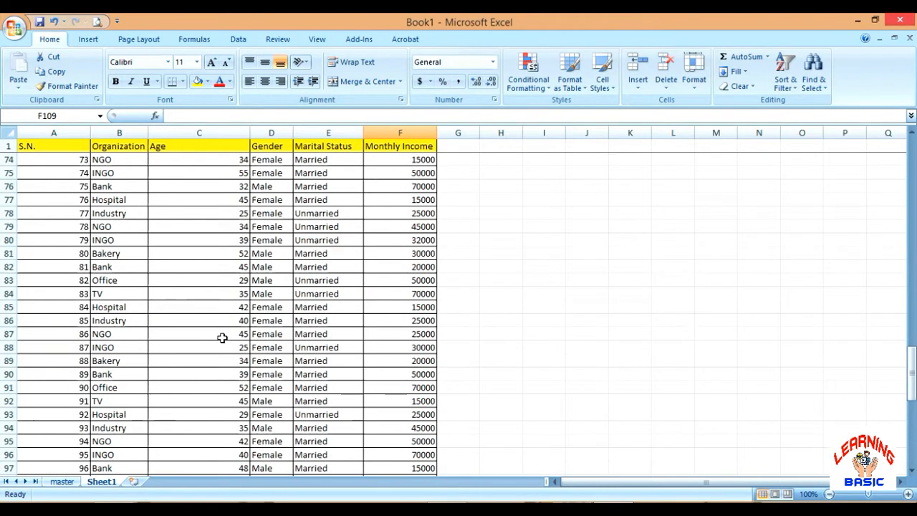
scroll(223, 337, down, 9)
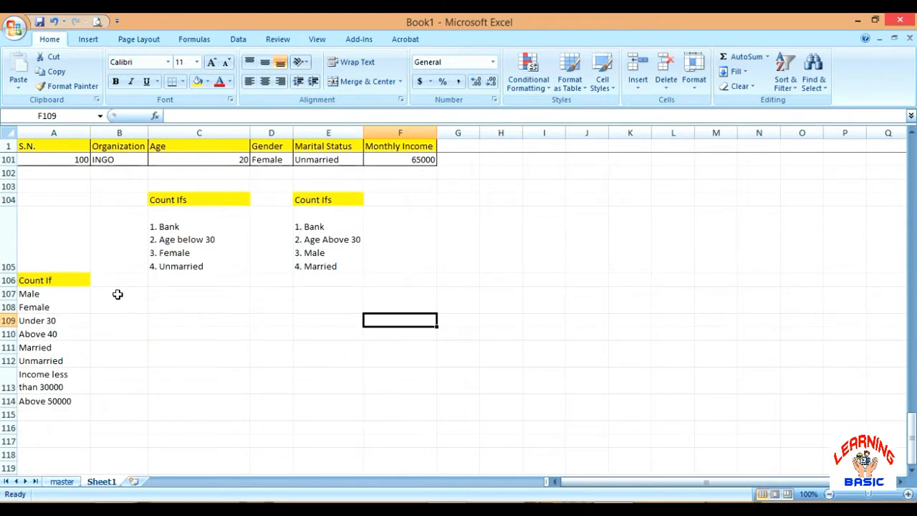
click(121, 302)
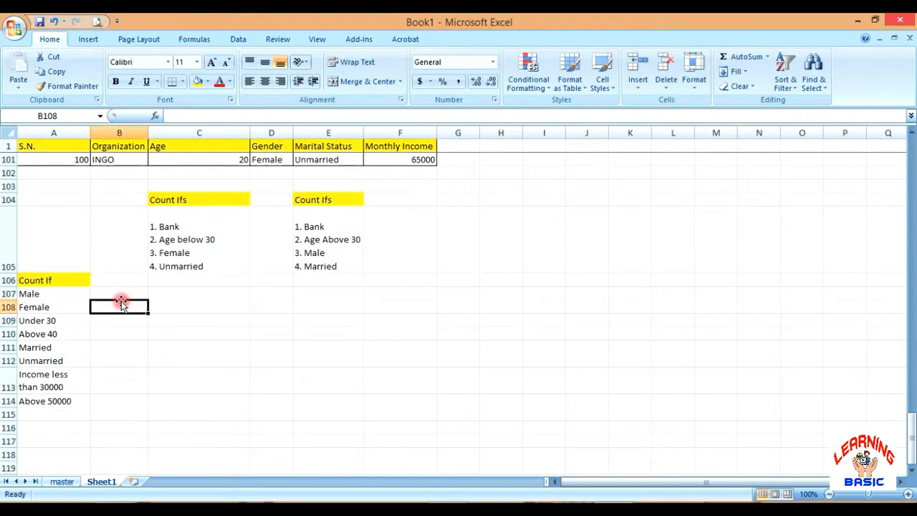
scroll(205, 307, up, 1)
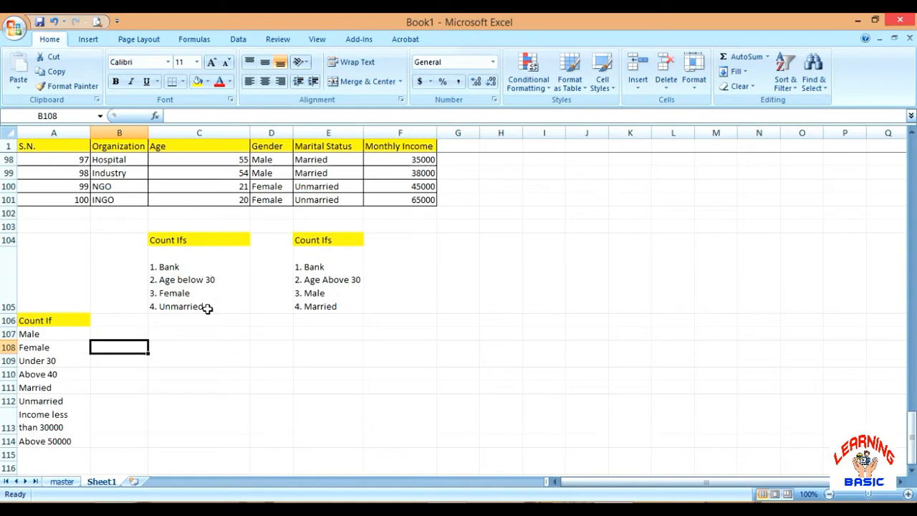
Review the Count If conditions in A107:A114 and the two Count Ifs condition lists in row 105
key(Up)
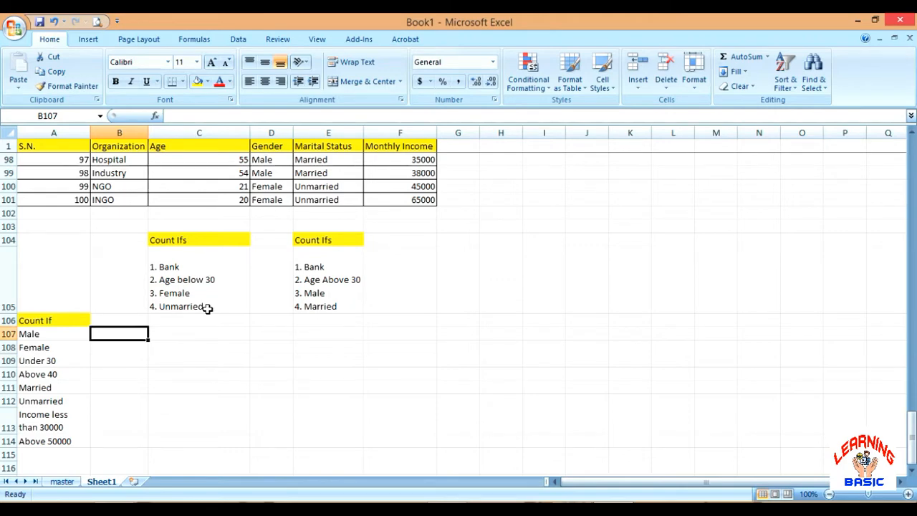
click(73, 336)
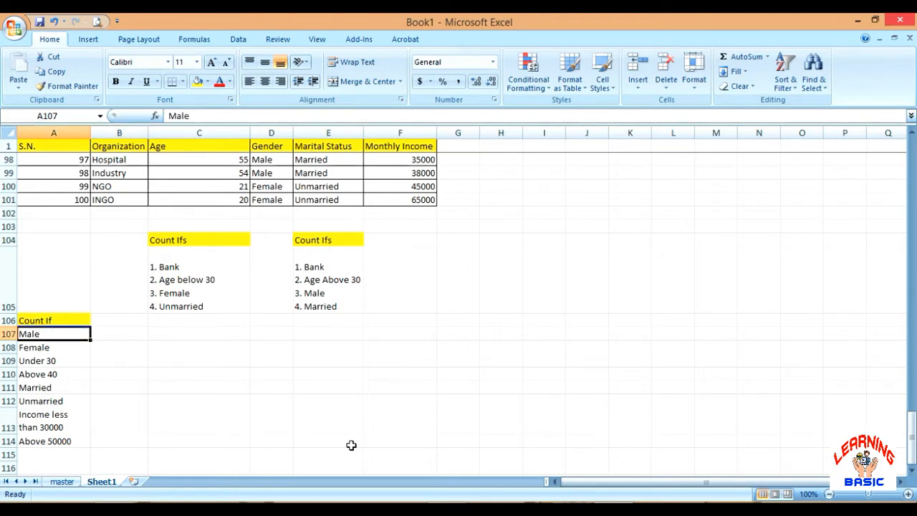
key(Down)
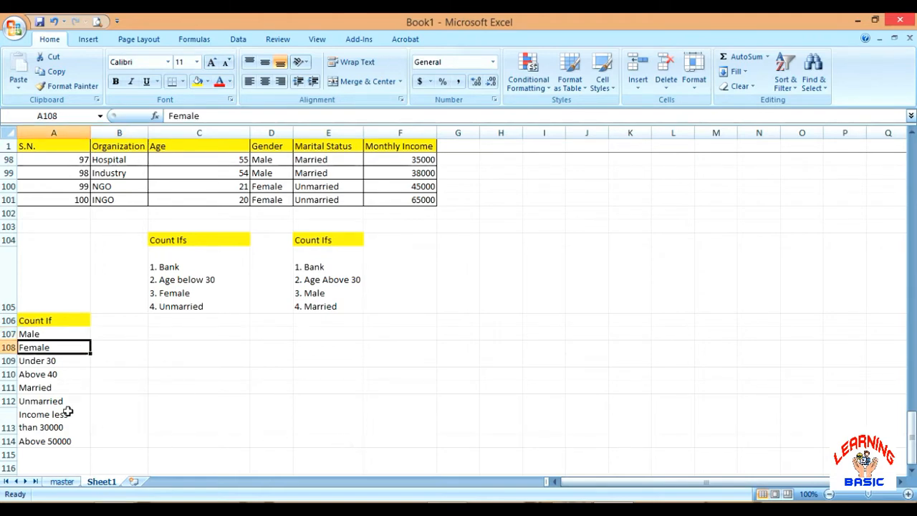
click(69, 361)
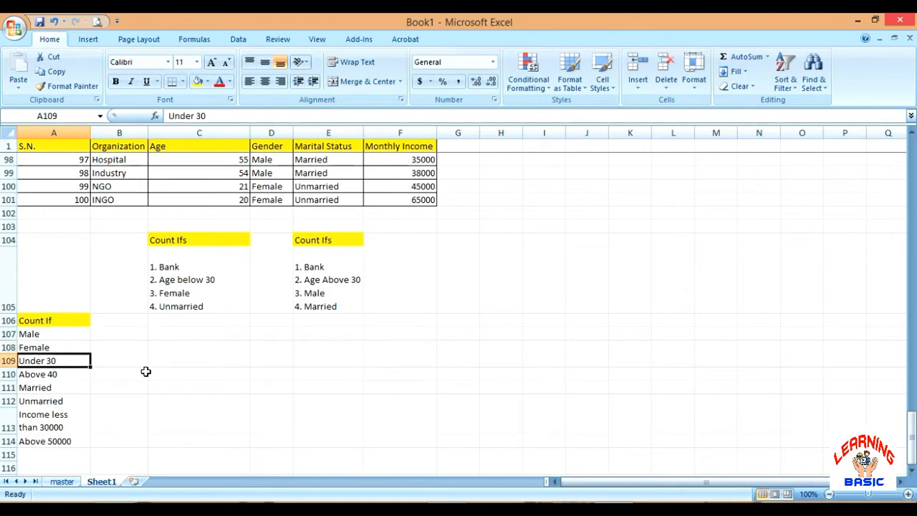
click(74, 376)
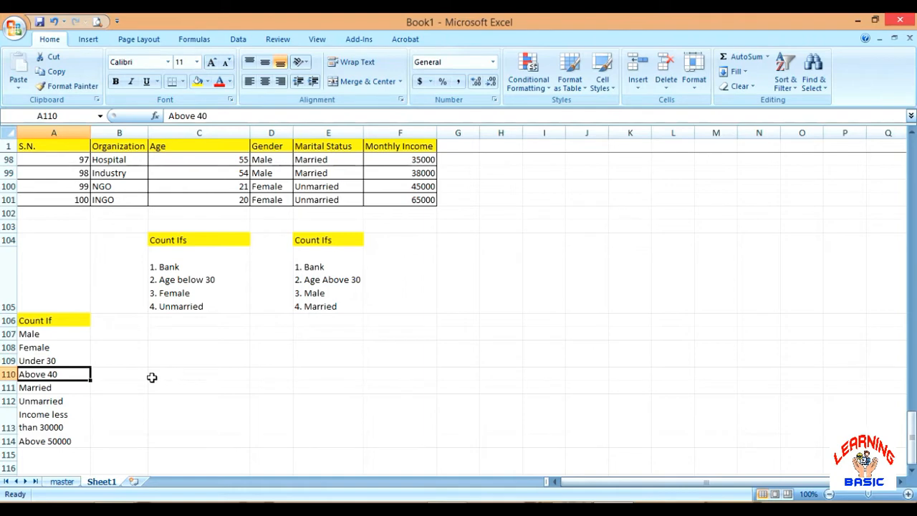
click(73, 389)
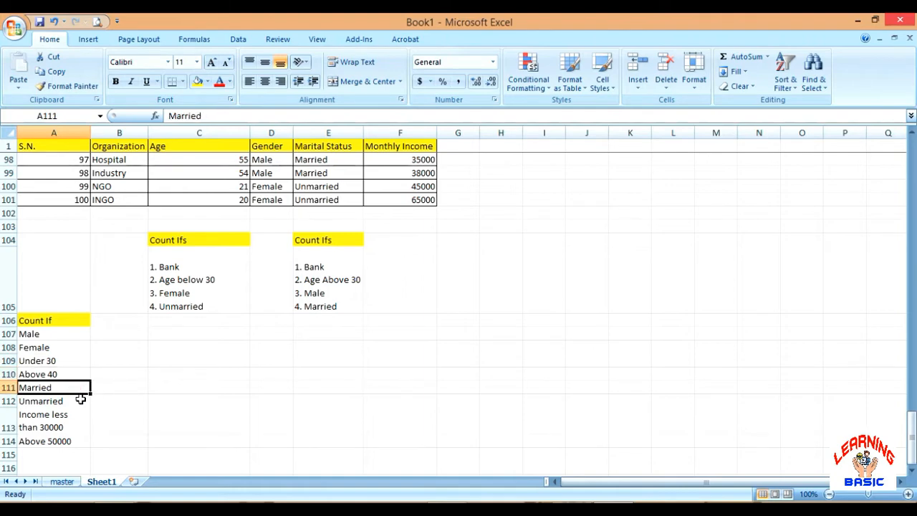
click(78, 400)
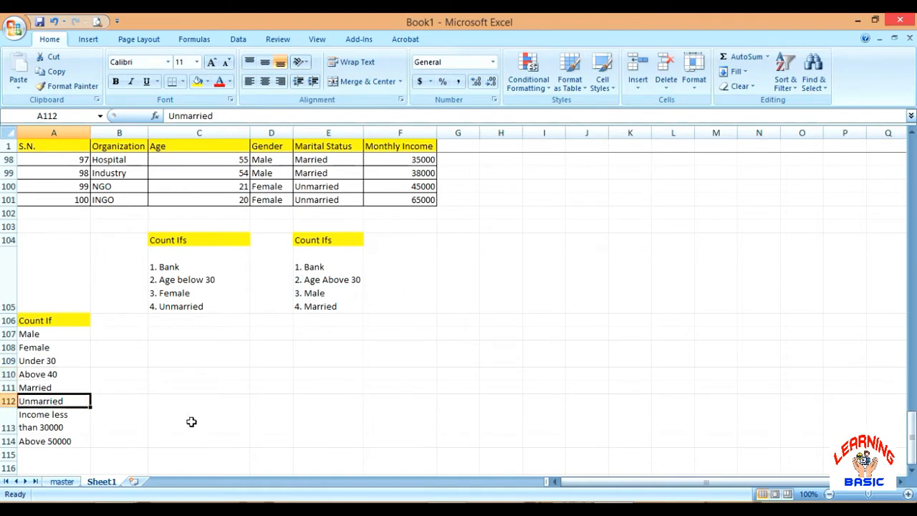
click(78, 426)
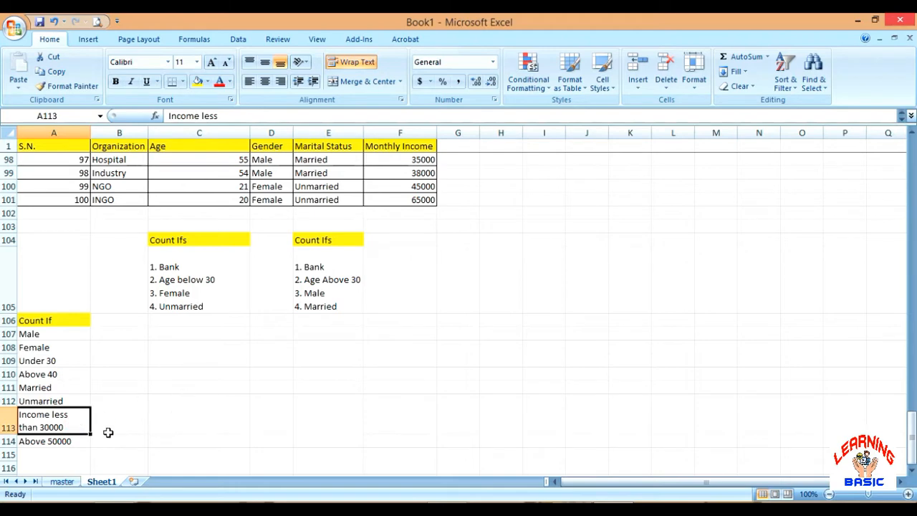
click(72, 443)
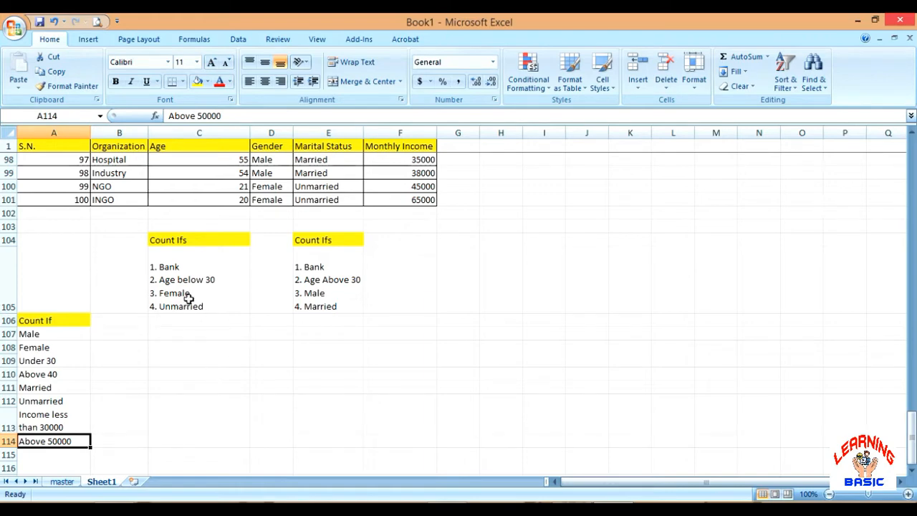
click(214, 293)
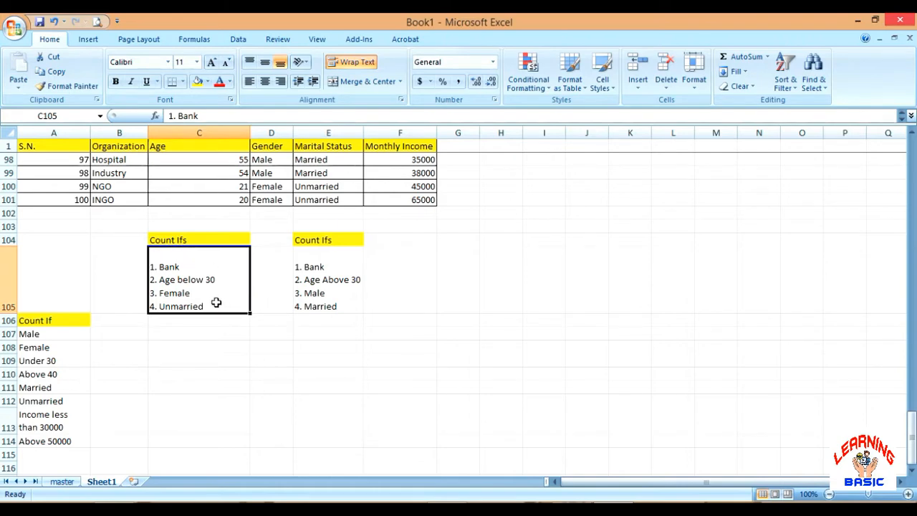
click(380, 265)
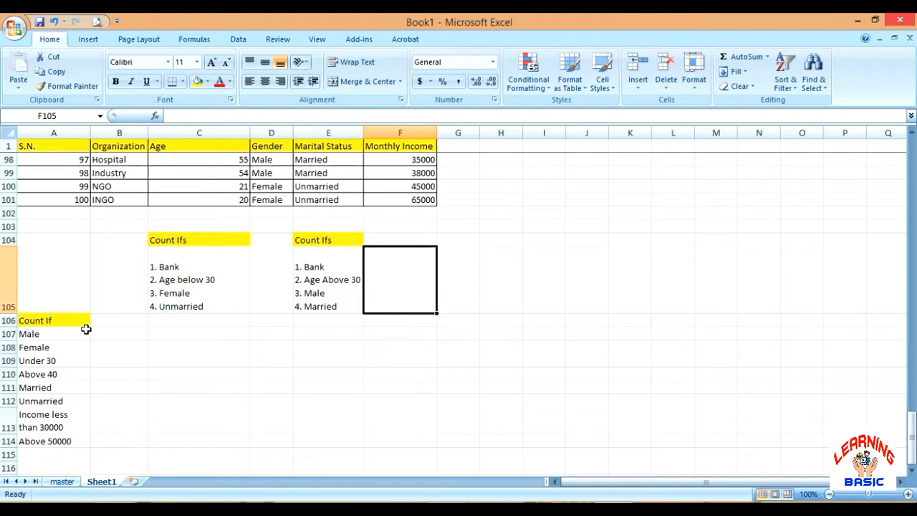
click(112, 325)
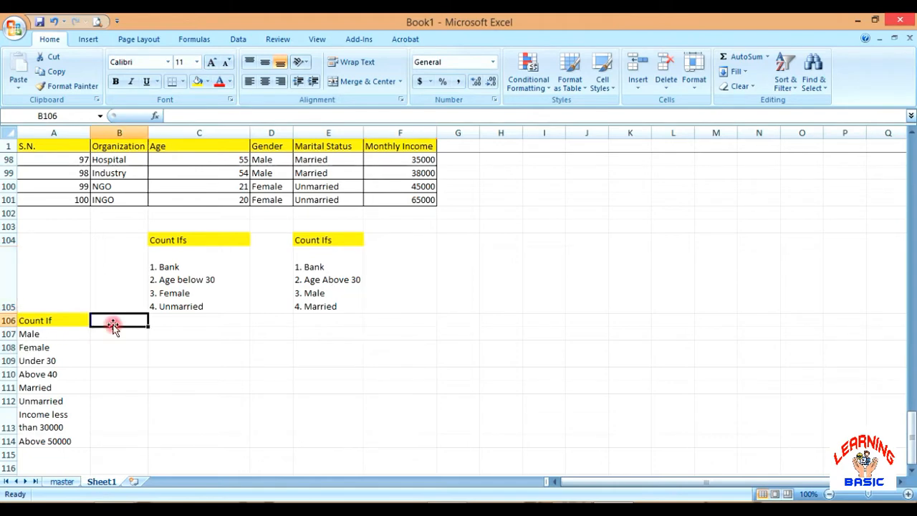
click(112, 343)
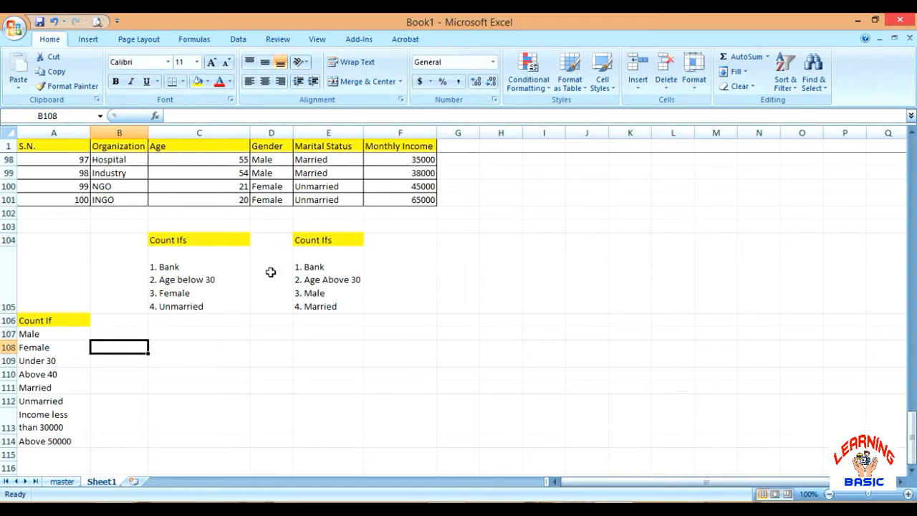
Check the first and last data rows of the Organization column to establish the table's row range
click(100, 227)
scroll(103, 230, up, 8)
scroll(103, 231, up, 20)
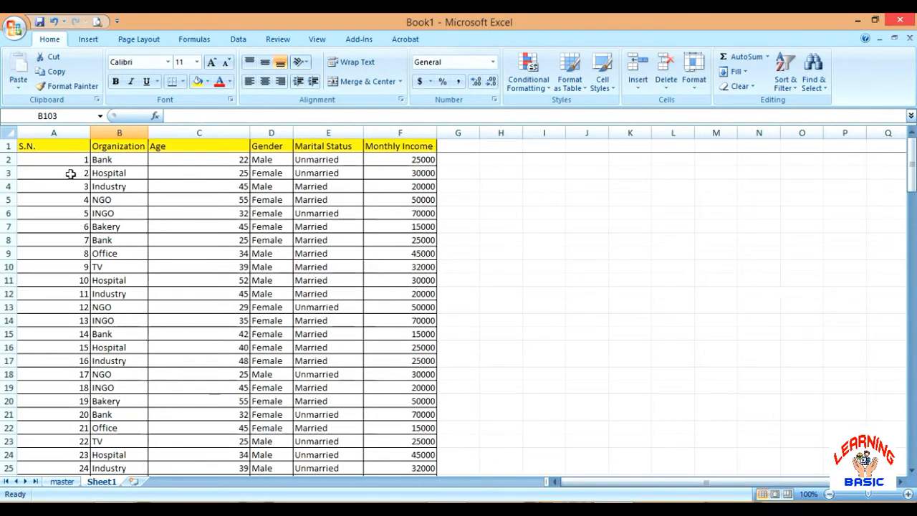
click(120, 159)
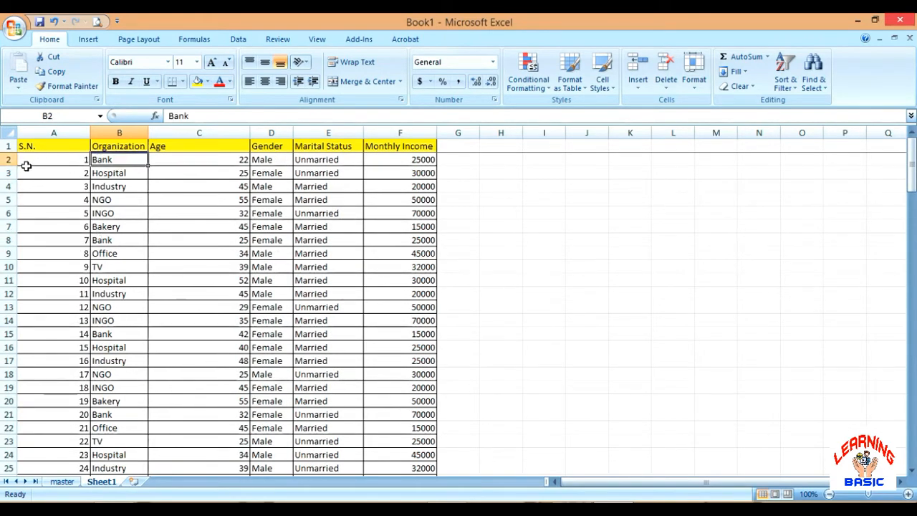
scroll(60, 162, down, 13)
scroll(59, 162, down, 19)
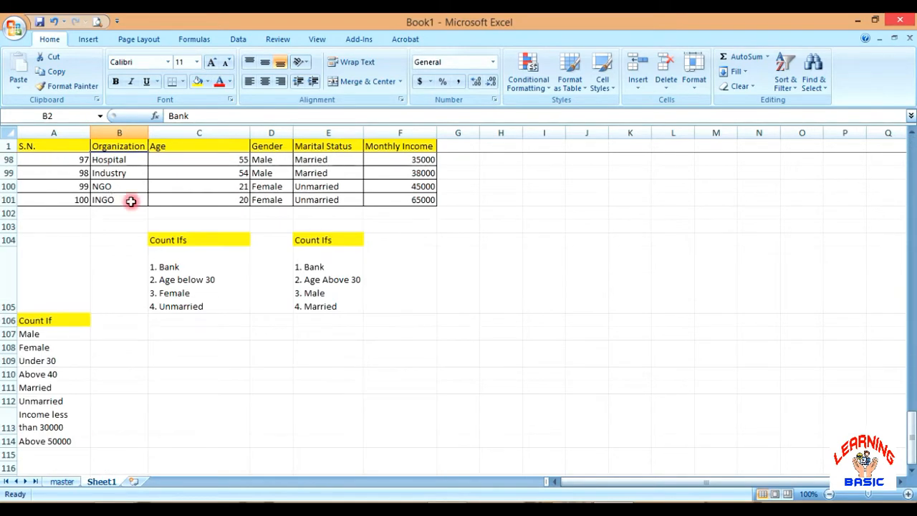
click(129, 198)
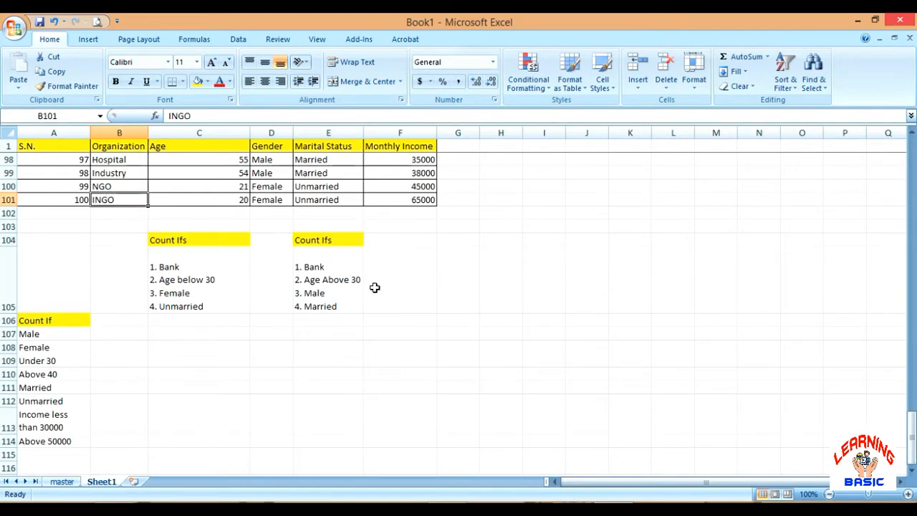
Count the male records in B107 with the formula =countif(d2:d101,"male")
click(117, 334)
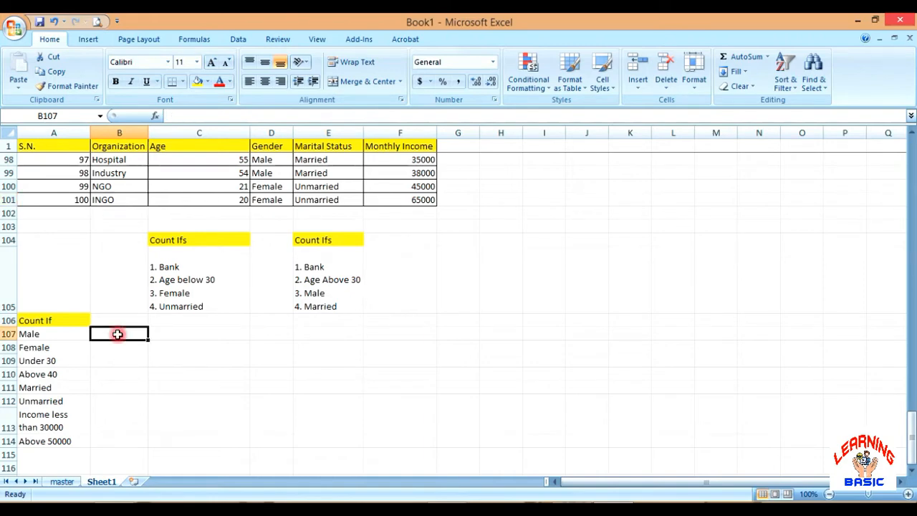
scroll(214, 340, down, 1)
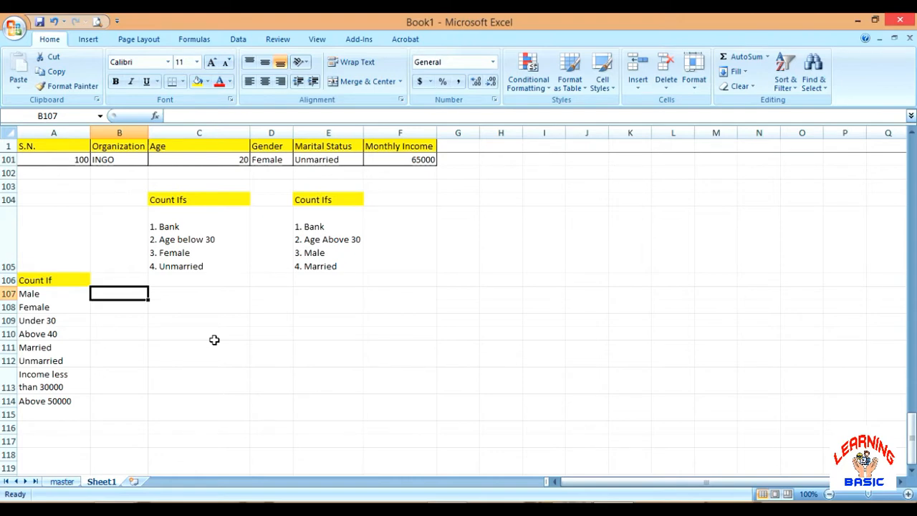
text(=coun)
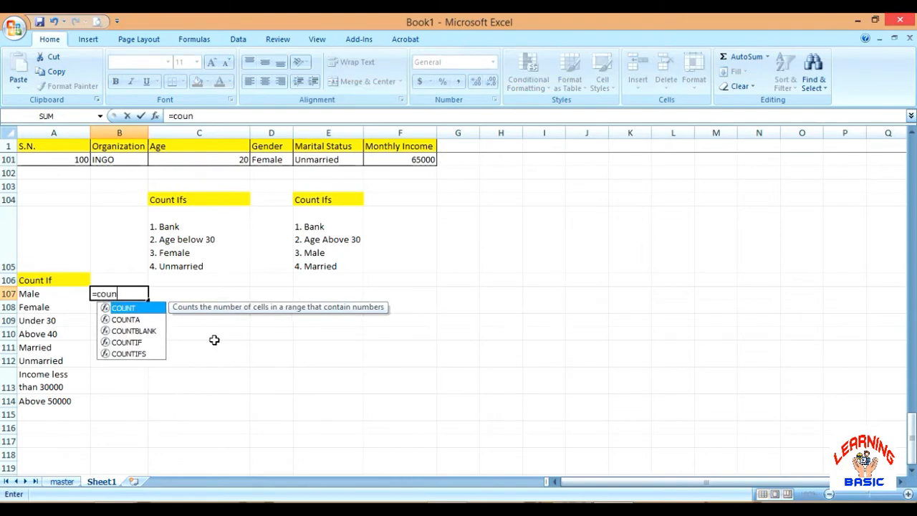
text(tif)
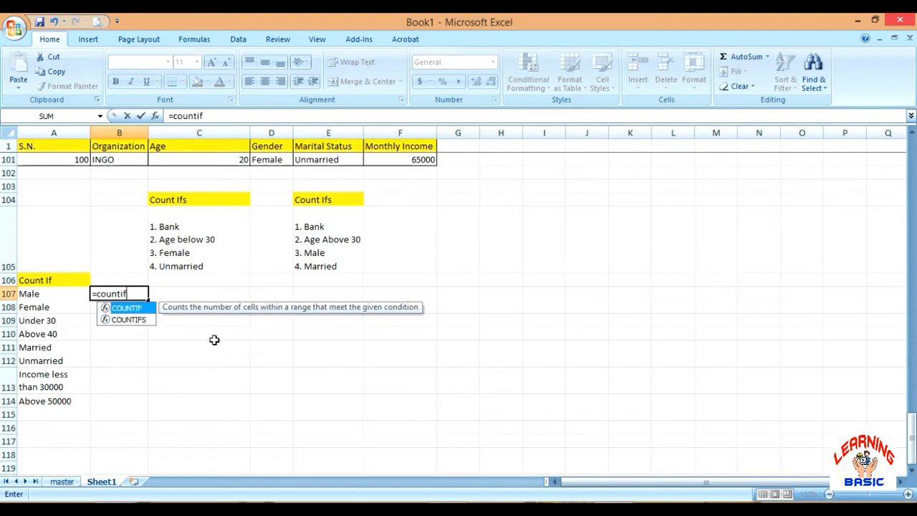
text(()
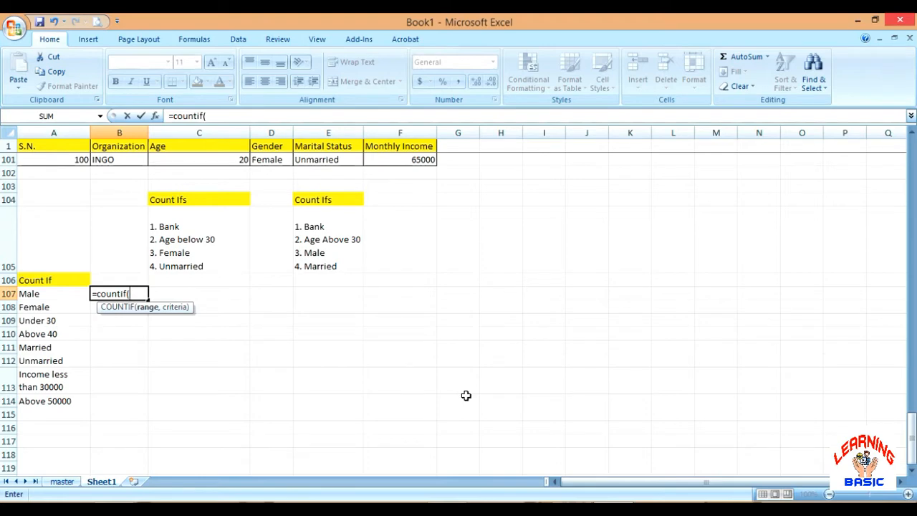
text(d2:d101)
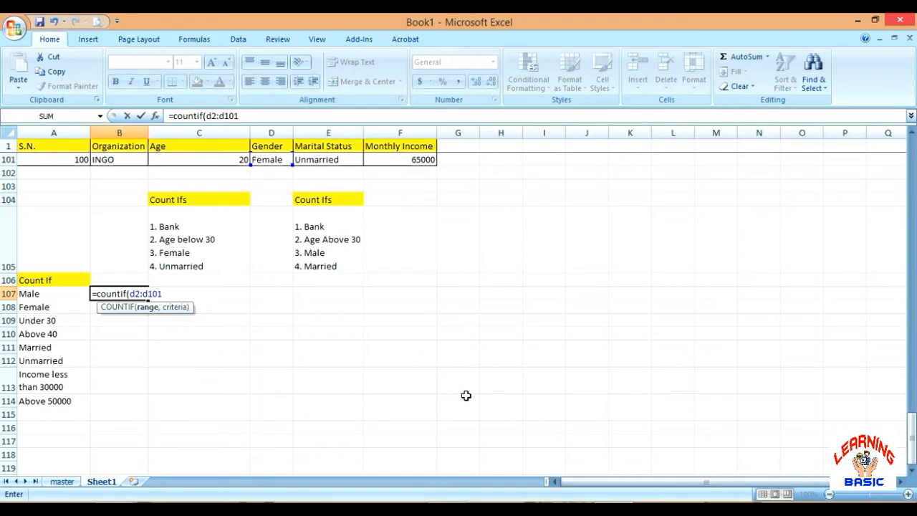
text(,"male)
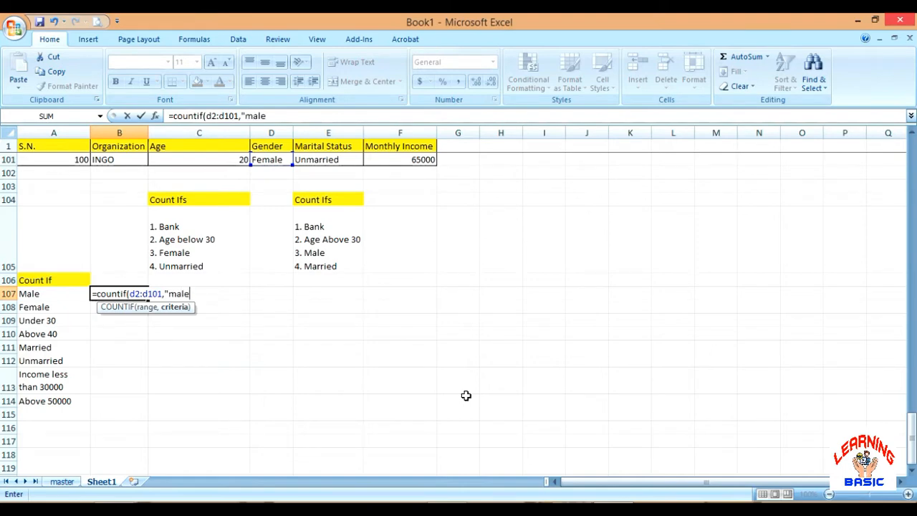
text("))
key(Return)
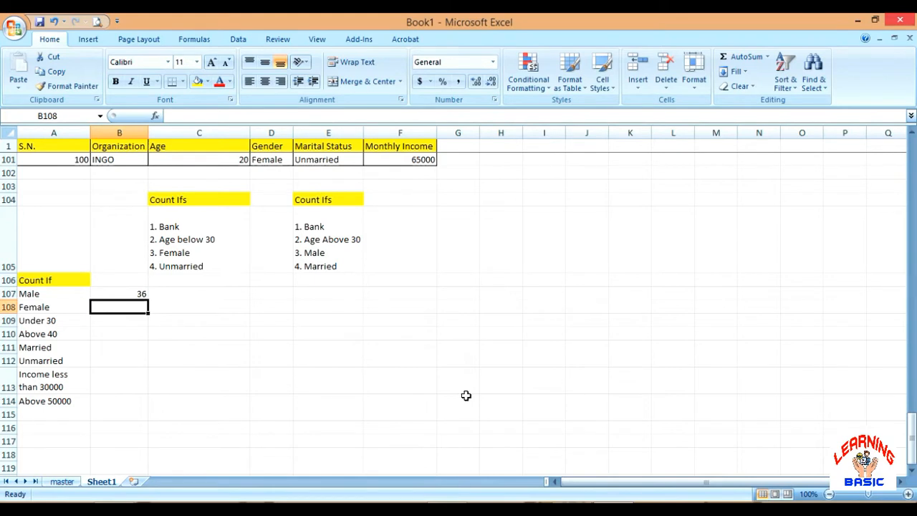
Count the female records in B108 with the formula =countif(d2:d101,"female")
text(=)
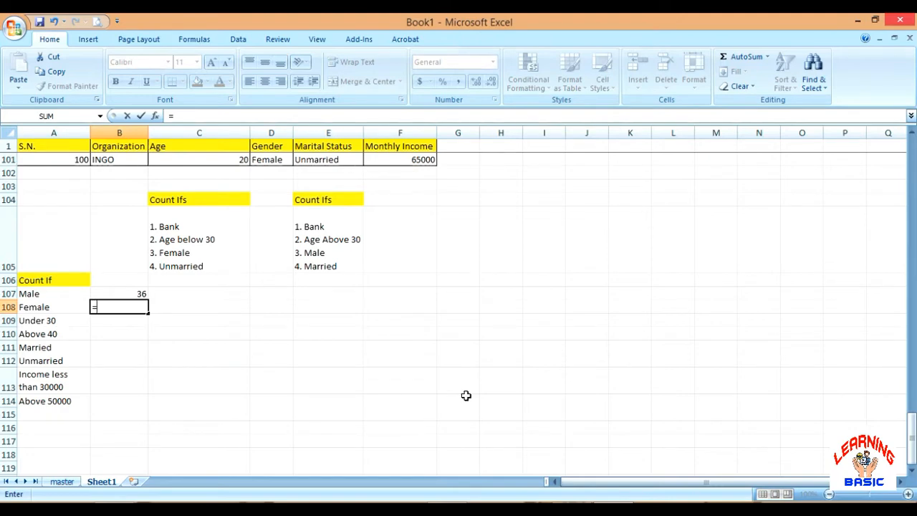
text(count)
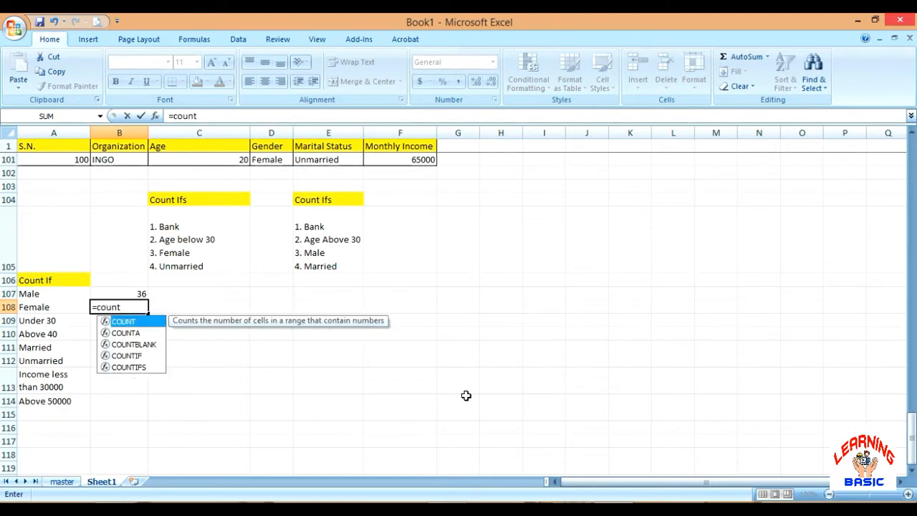
text(if()
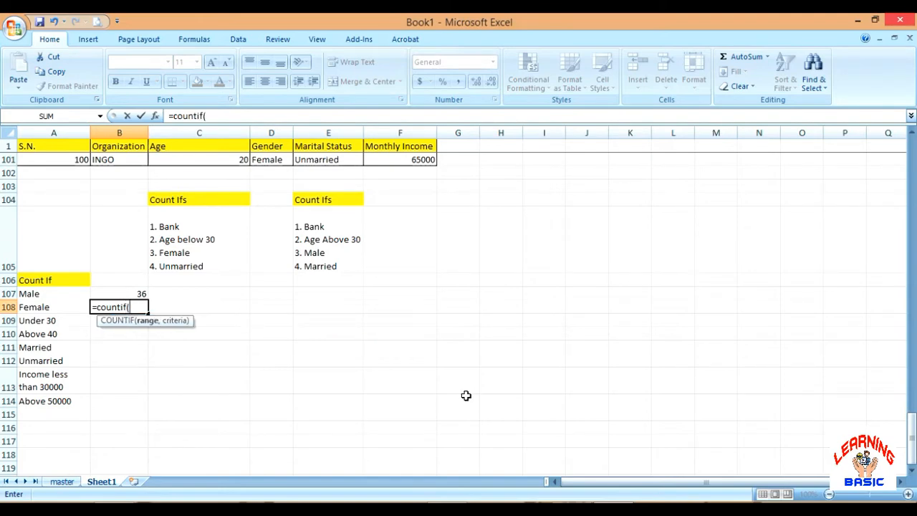
text(d)
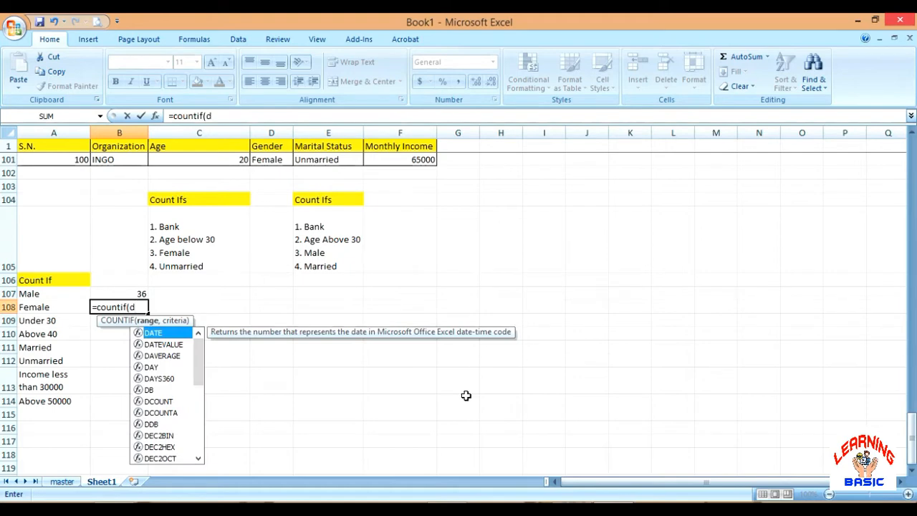
text(3)
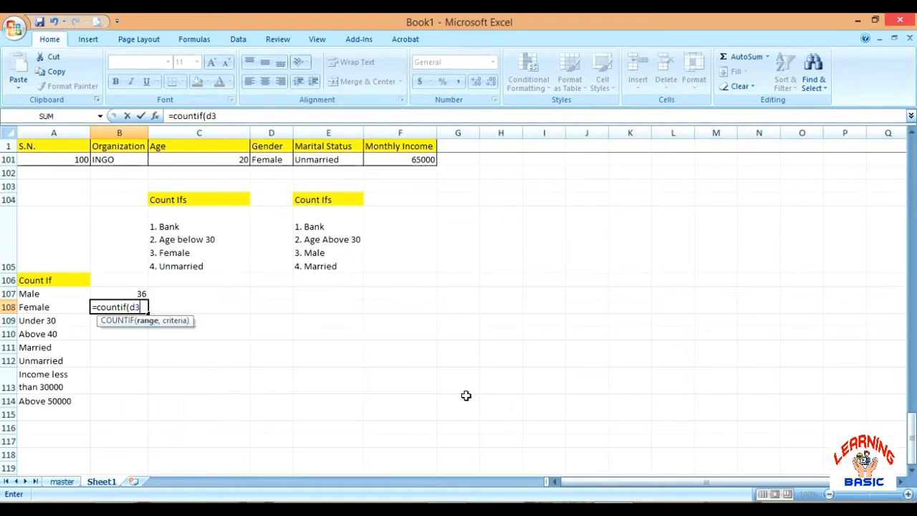
key(BackSpace)
text(2:d)
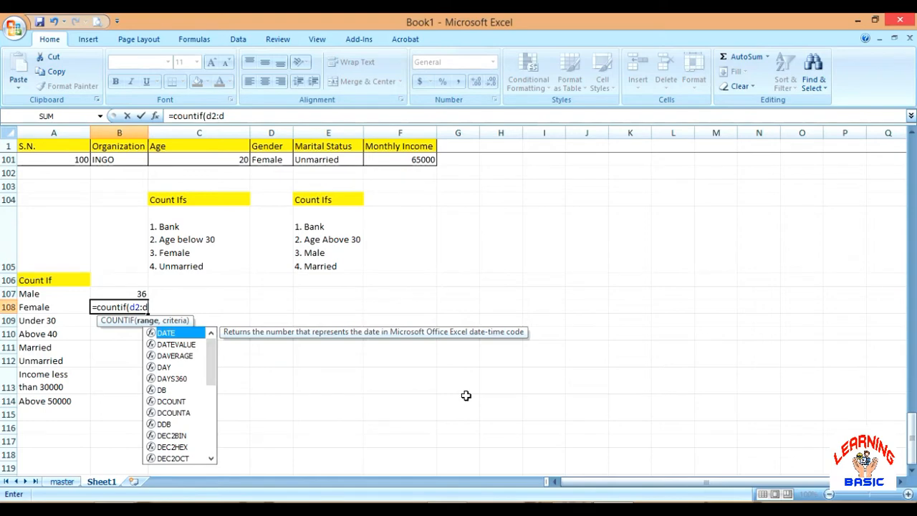
text(101)
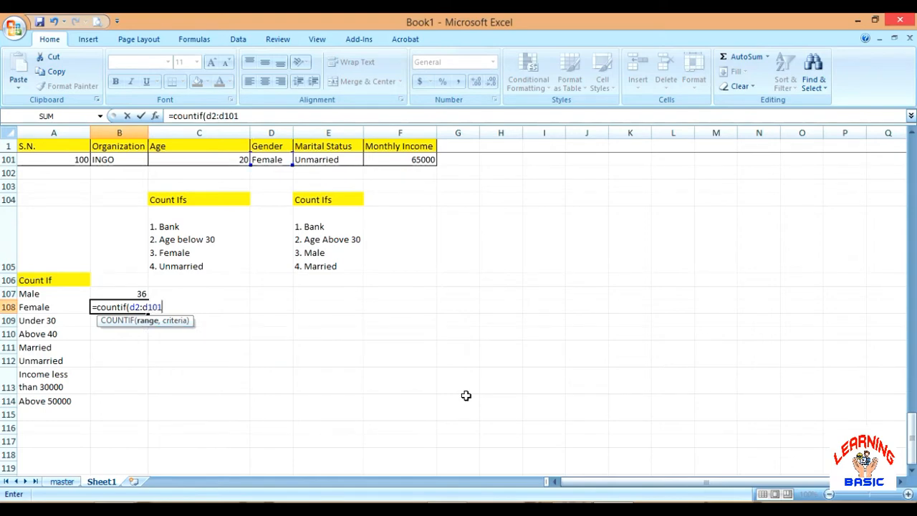
text(,")
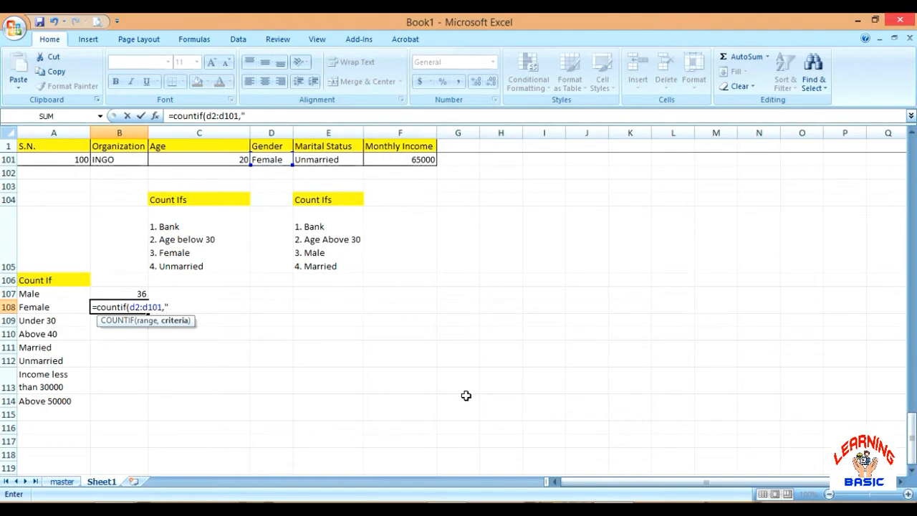
text(female"))
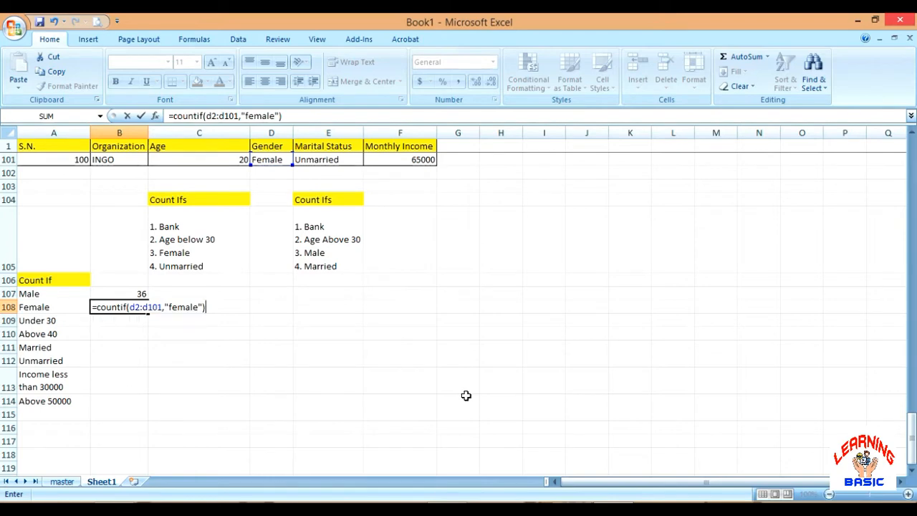
key(Return)
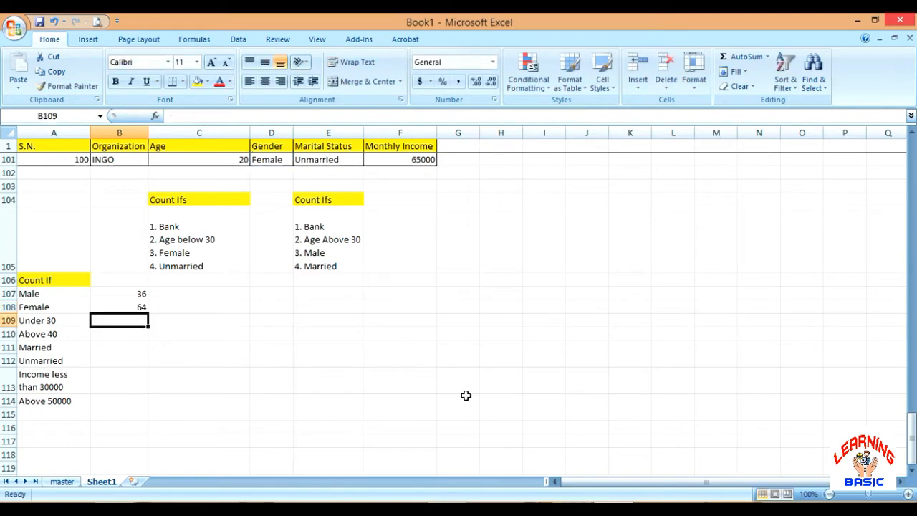
Cross-check the gender counts against the table by entering =B108+B107 in C108, and clear that cell again
key(Right)
key(Up)
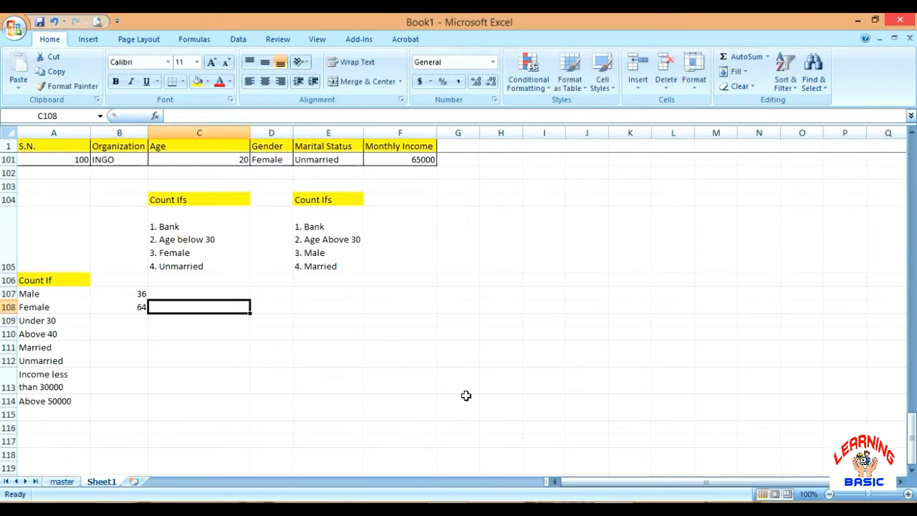
text(=)
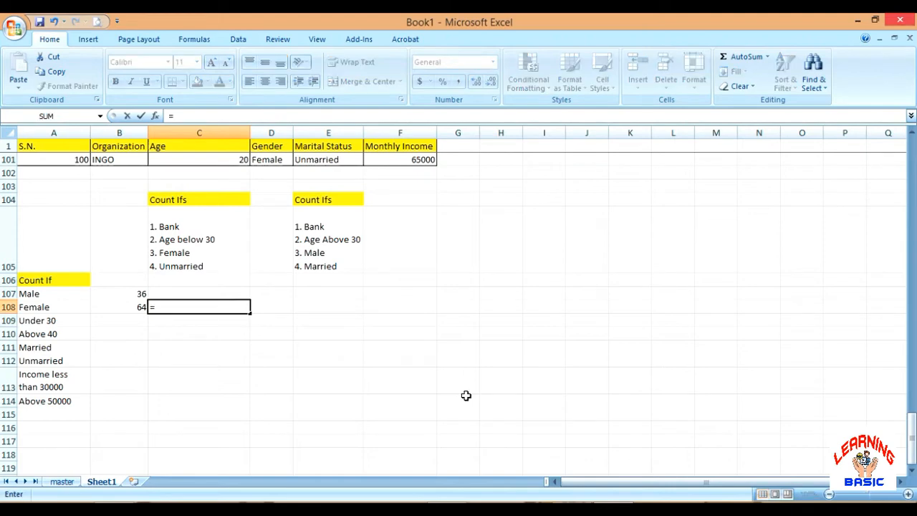
key(Left)
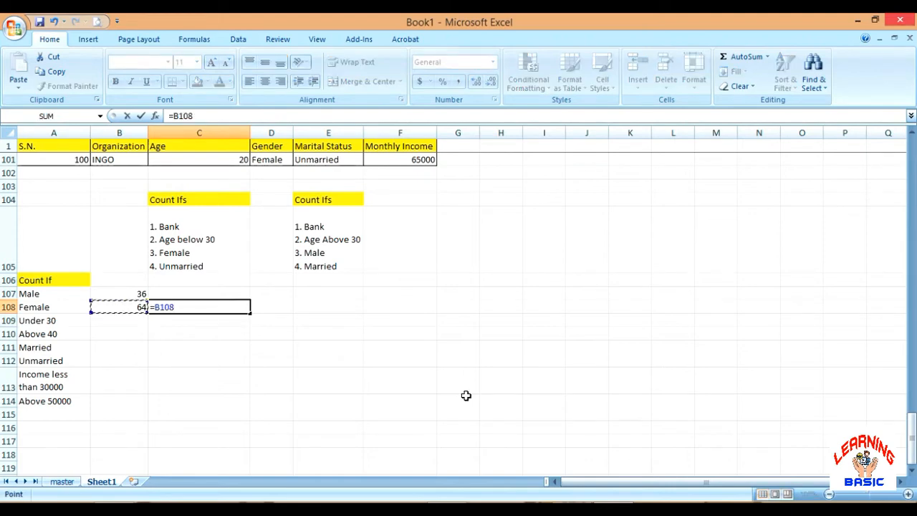
text(+)
key(Up)
key(Left)
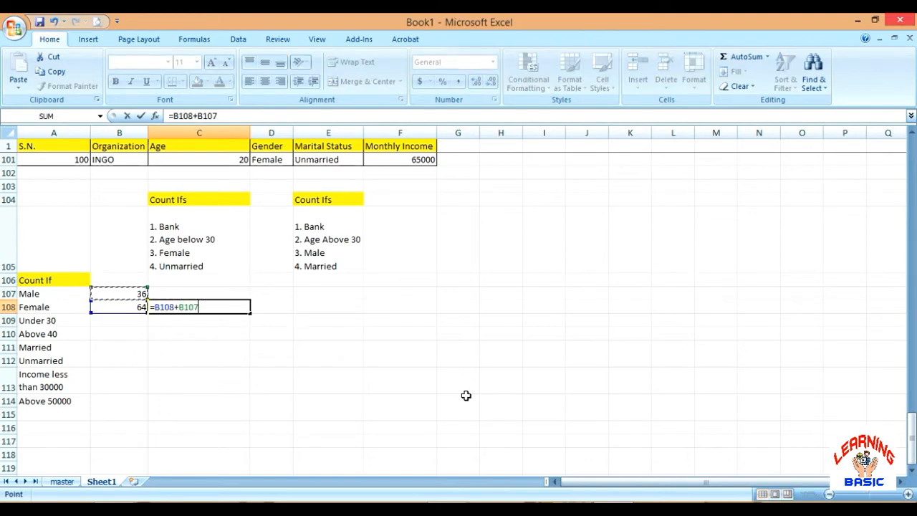
key(Return)
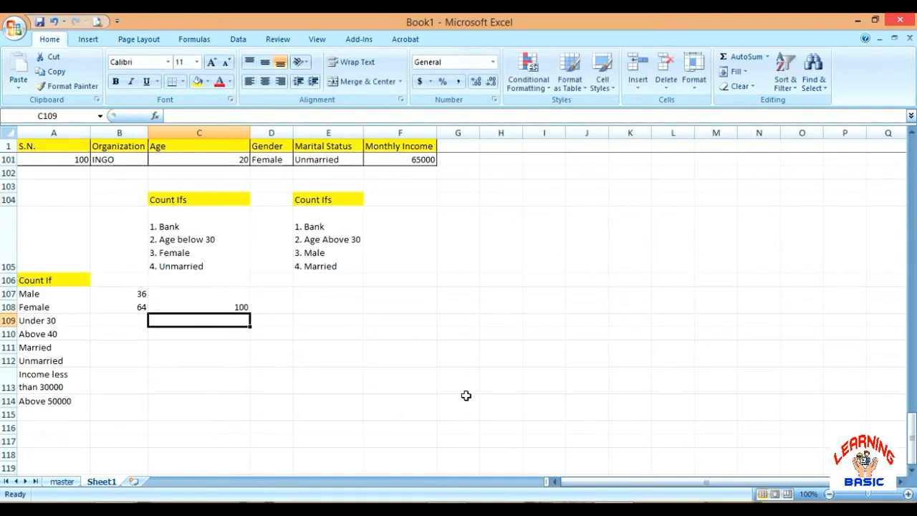
scroll(123, 209, up, 2)
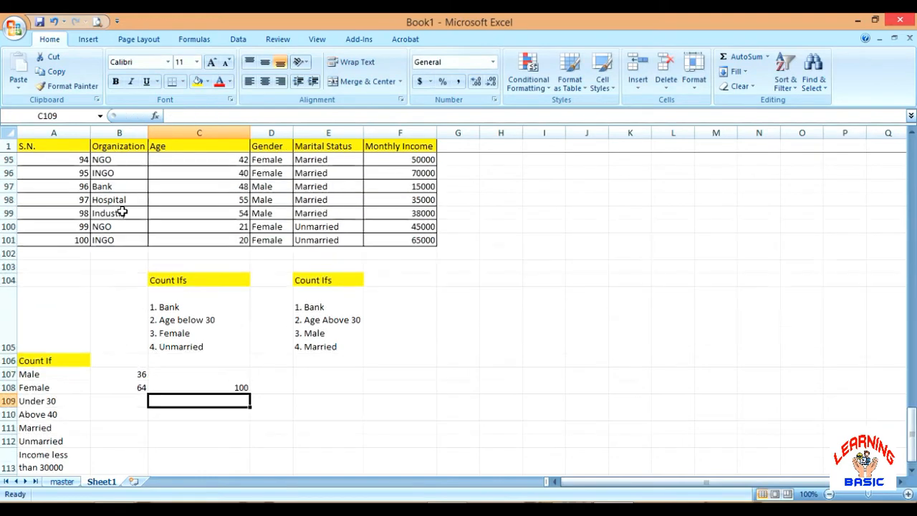
scroll(76, 256, down, 2)
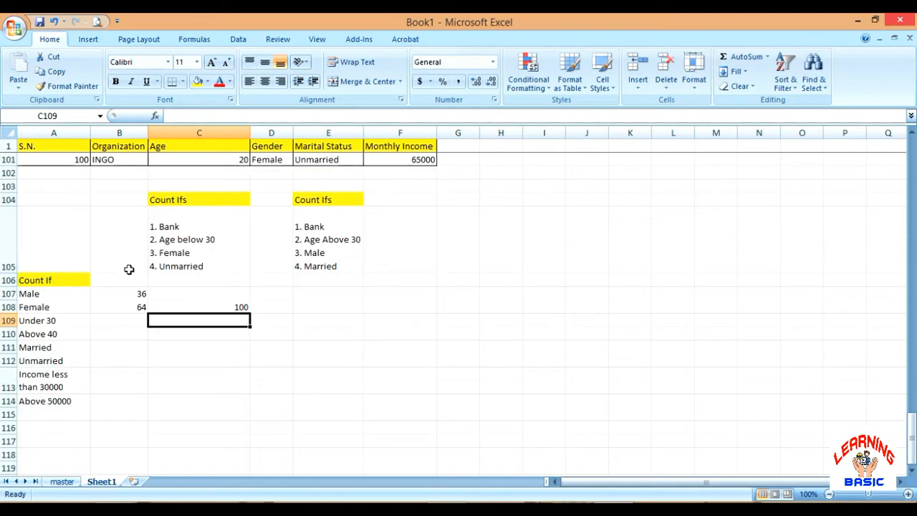
click(201, 306)
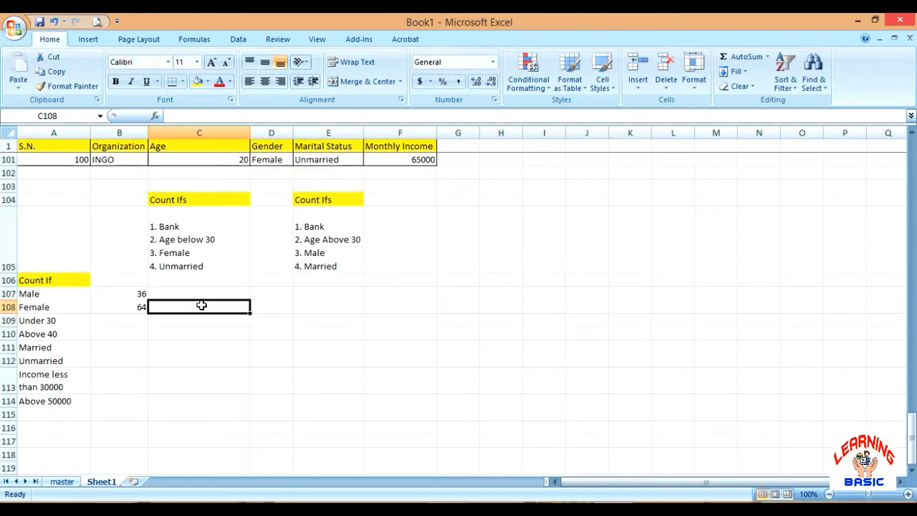
Count the records with age under 30 in B109 with the formula =countif(c2:c101,"<30")
click(127, 317)
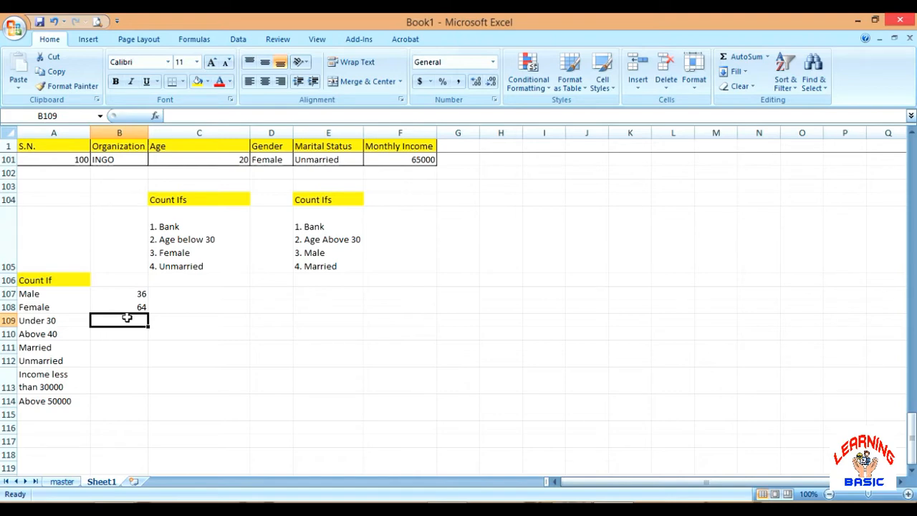
text(=)
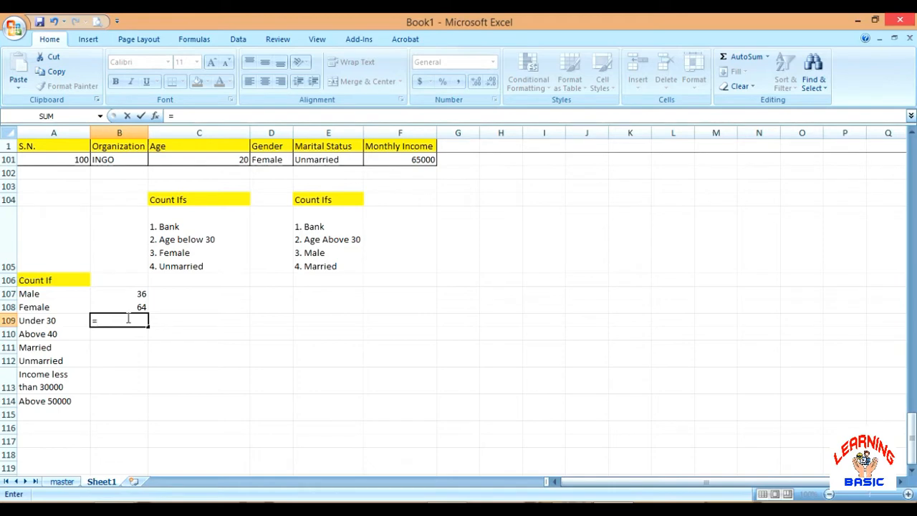
text(count)
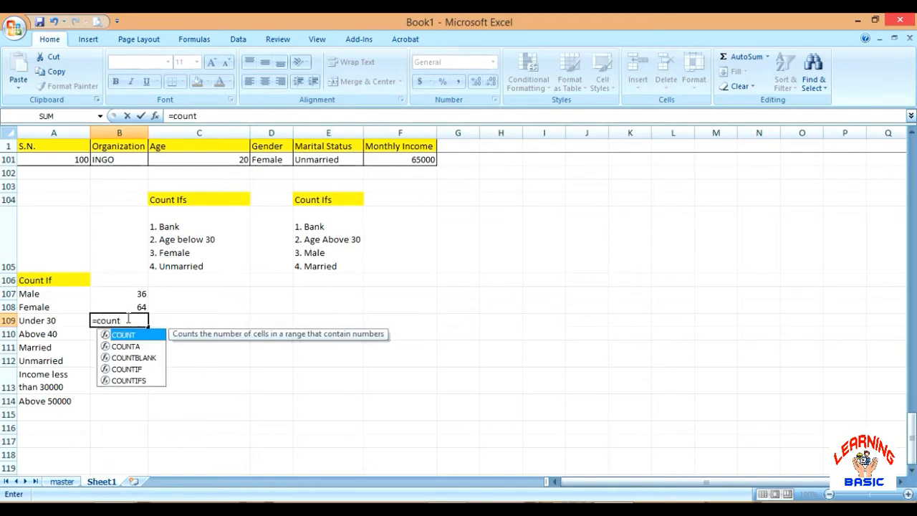
text(if()
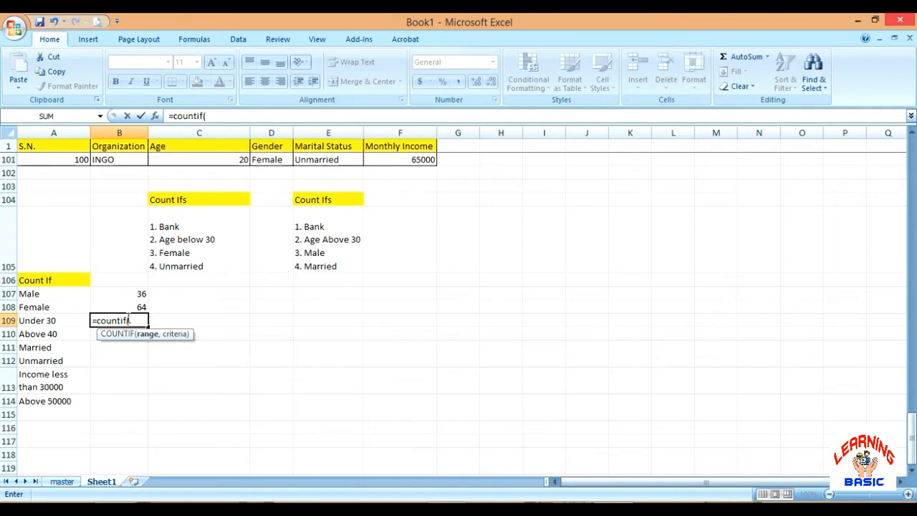
text(c)
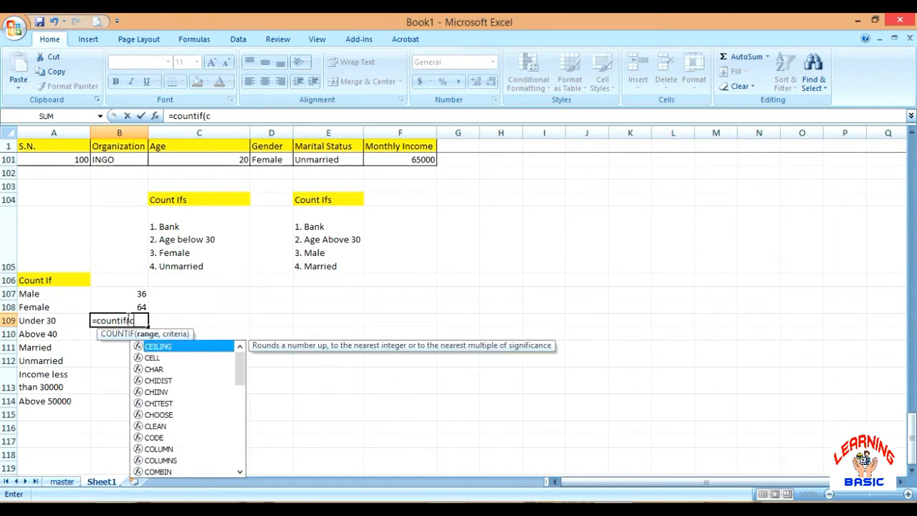
text(2:)
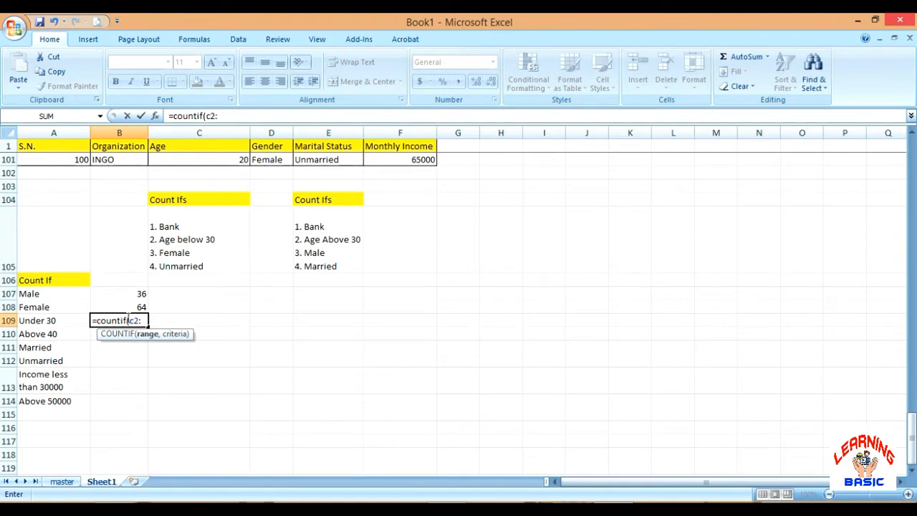
text(c101,)
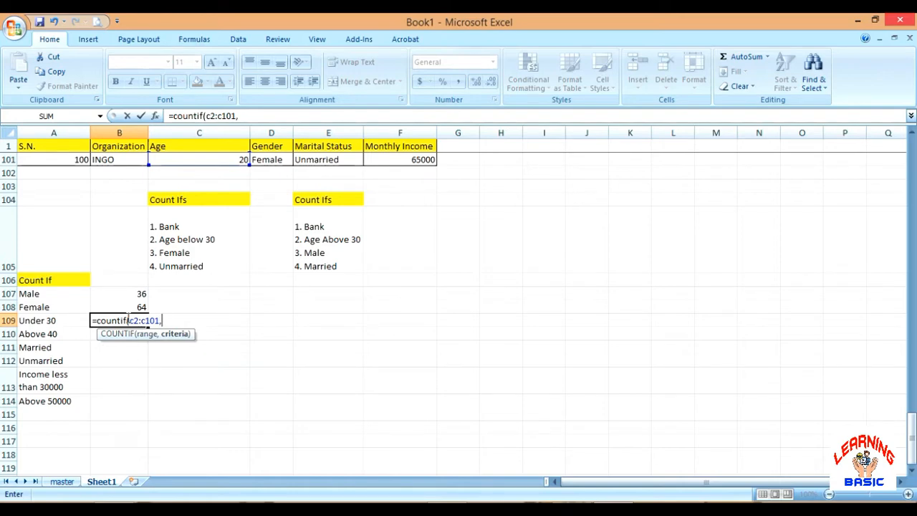
text("<30"))
key(Return)
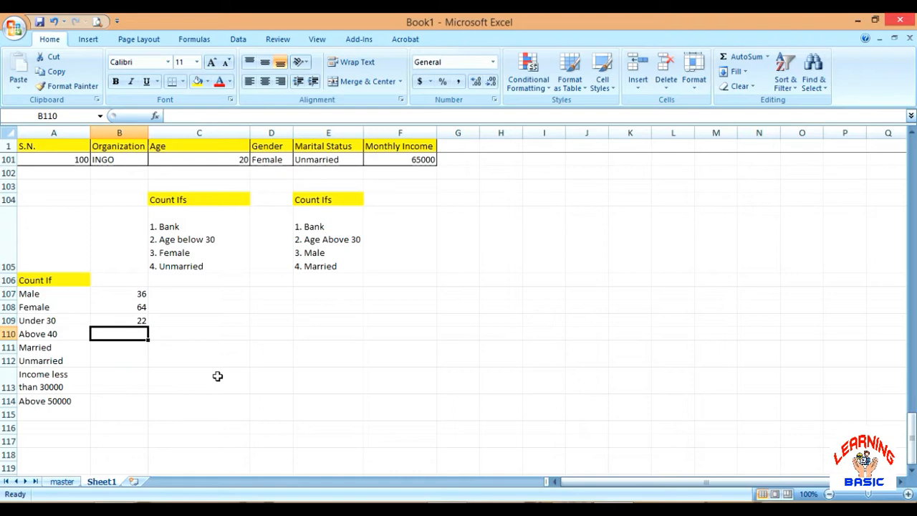
Count the records with age above 40 in B110 with the formula =countif(c2:c101,">40")
text(=)
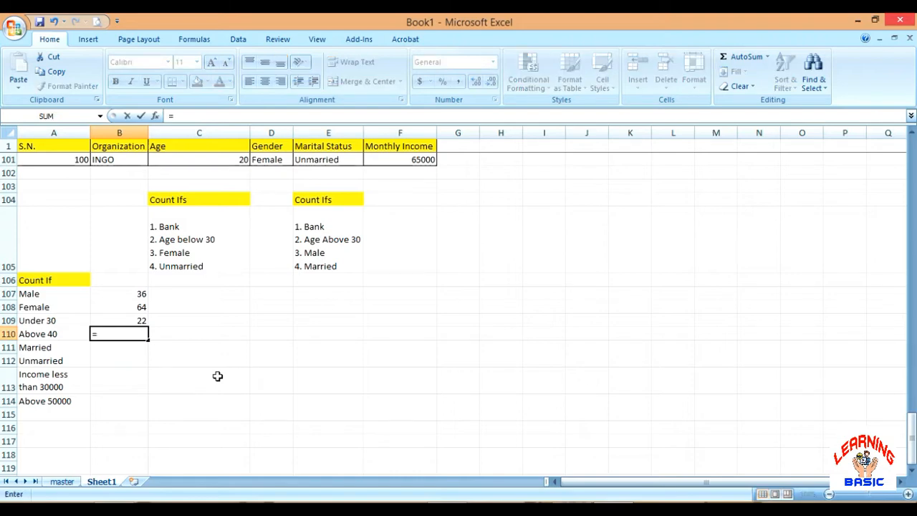
text(count)
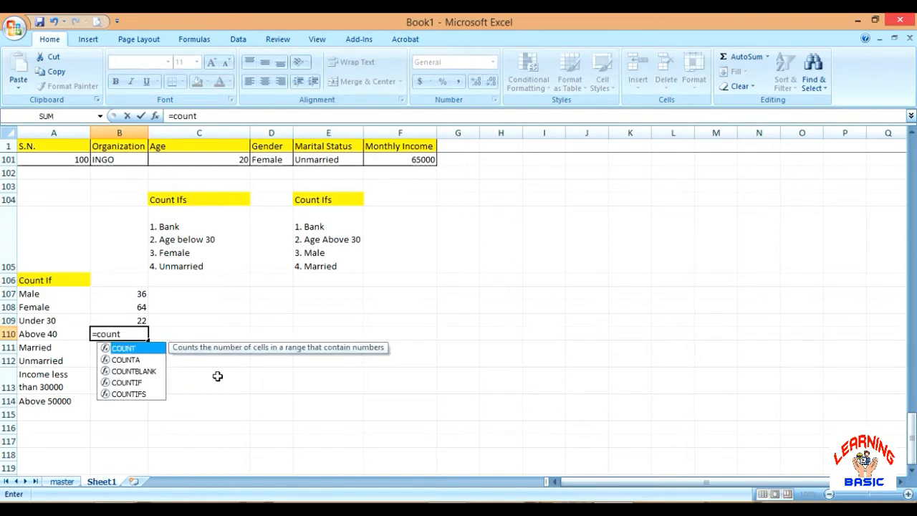
text(if()
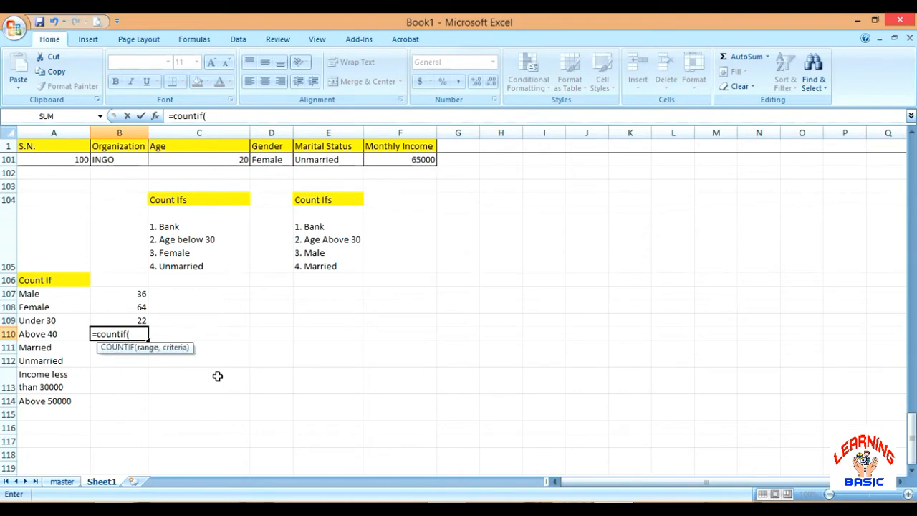
text(c2:c101,")
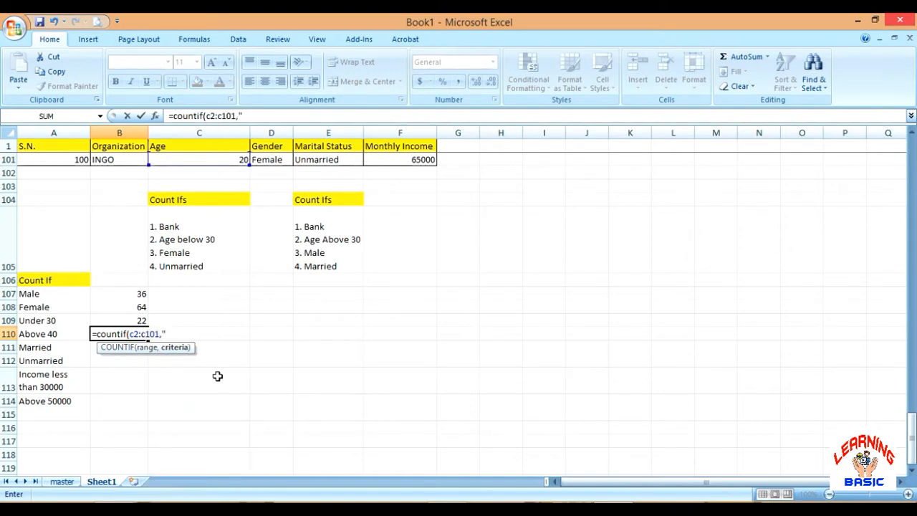
text(>40"))
key(Return)
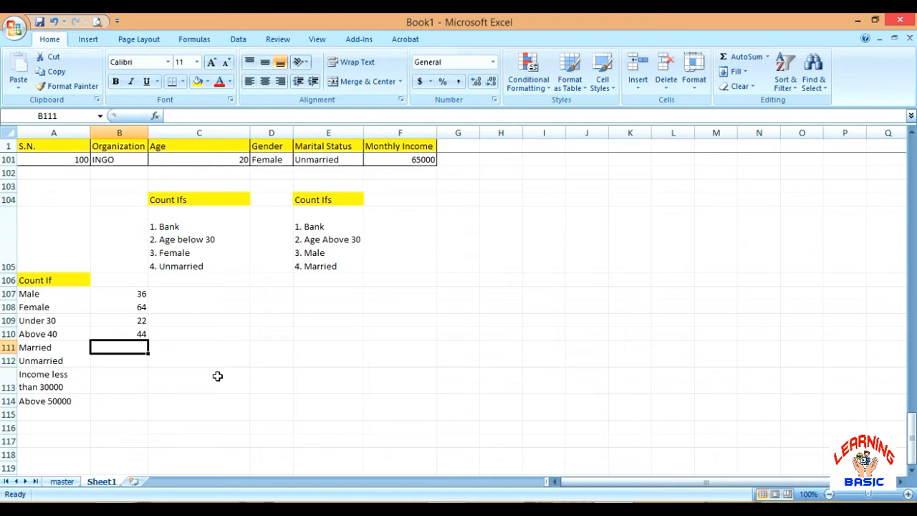
Count the married records in B111 with the formula =countif(e2:e101,"married")
text(=)
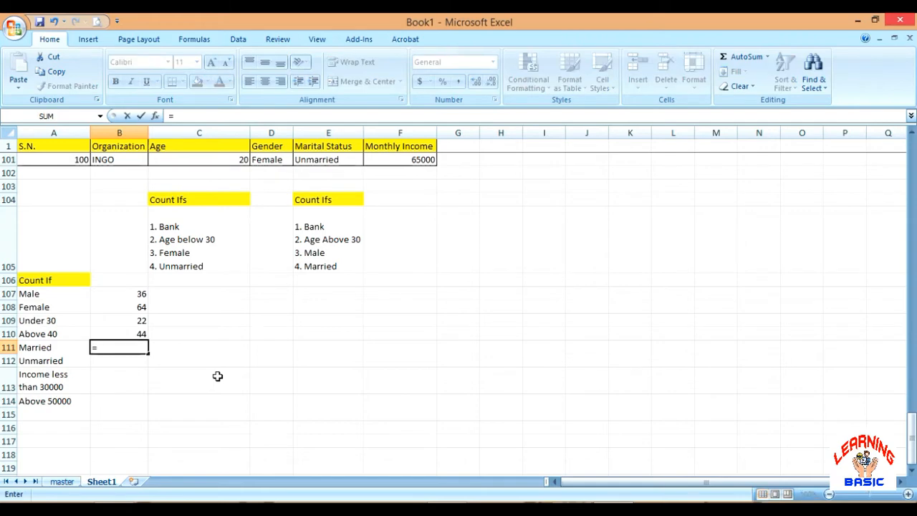
text(countif)
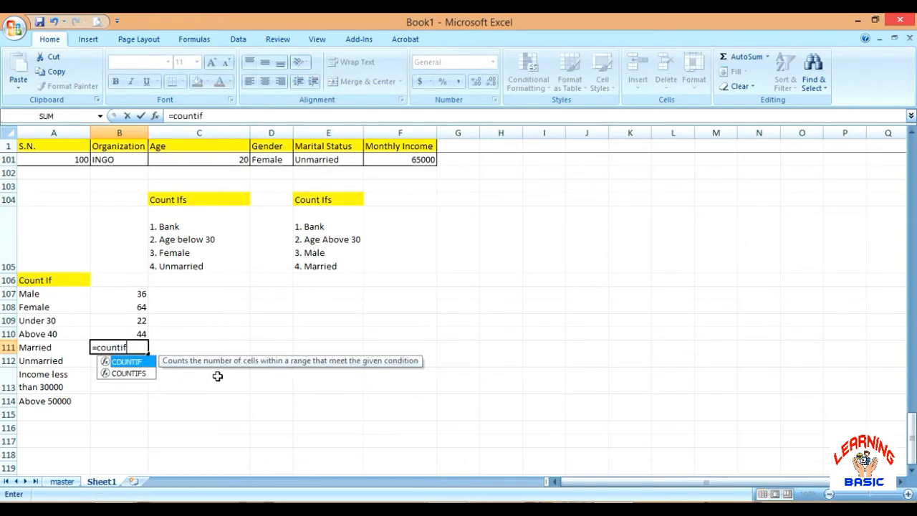
text(()
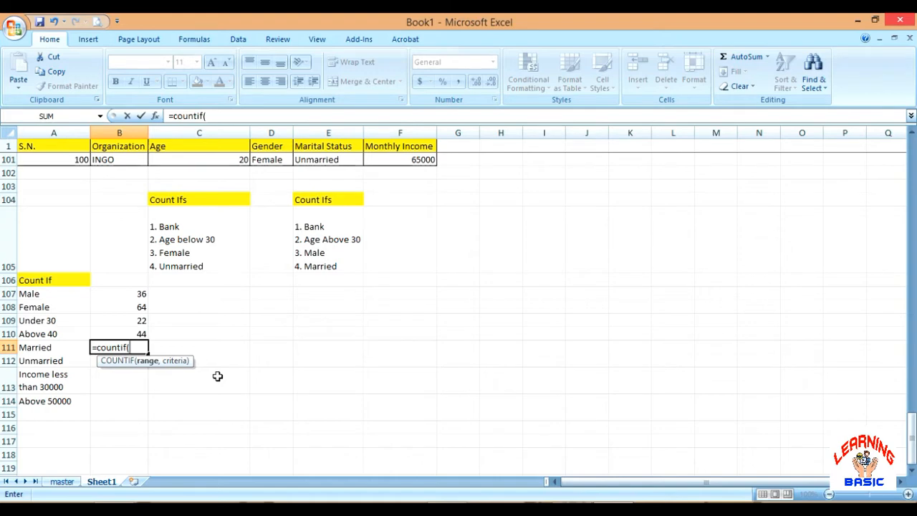
text(e2:e101,)
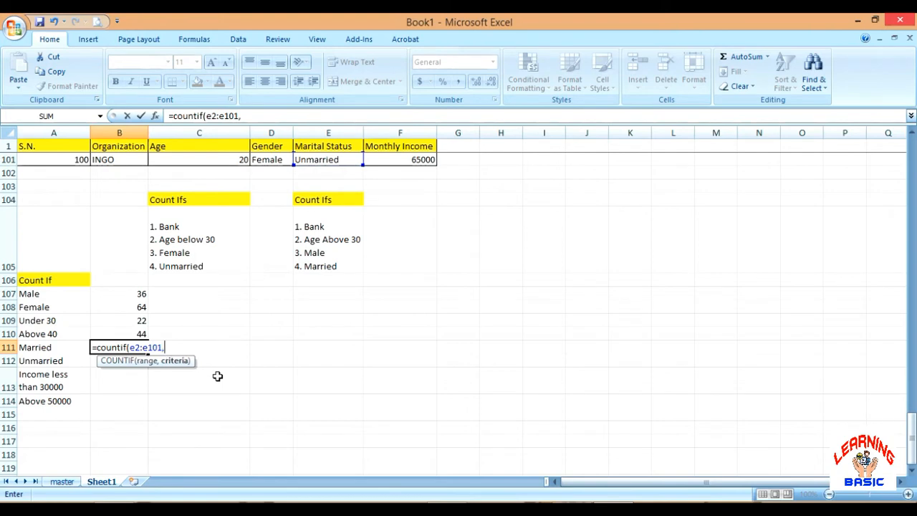
text("married"))
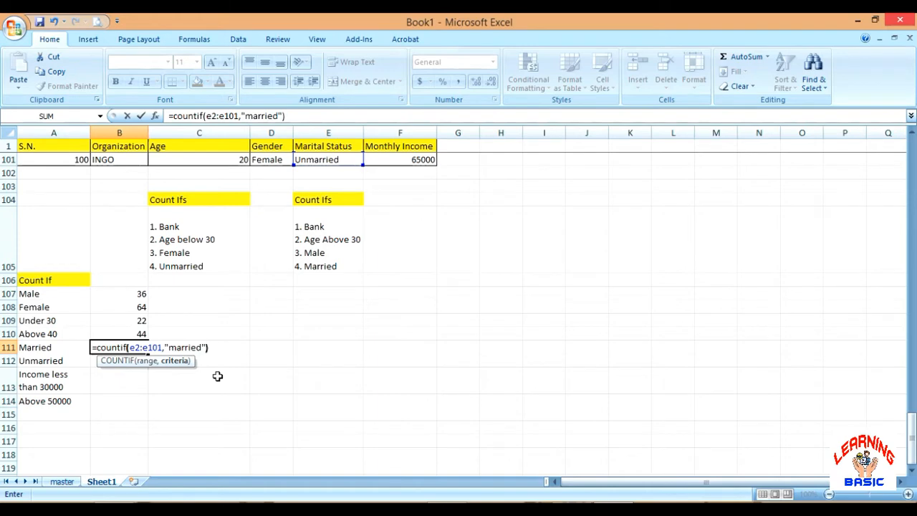
key(Return)
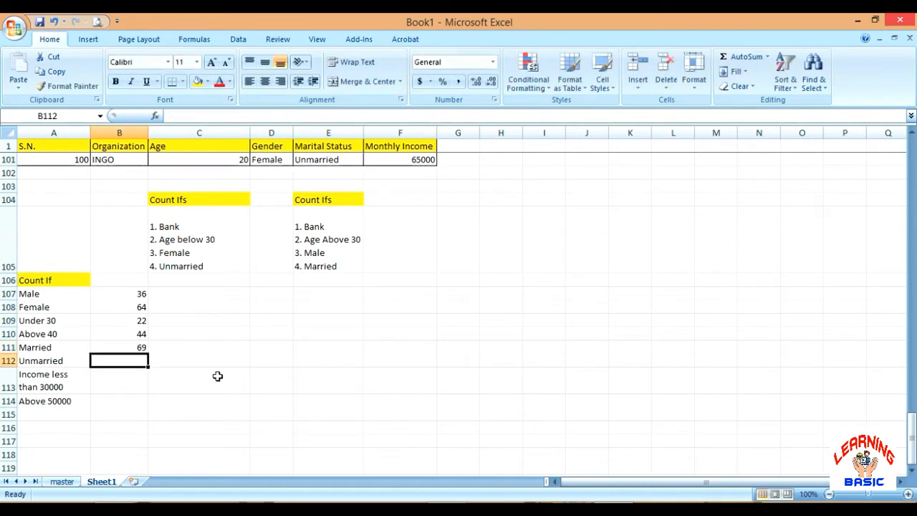
Count the unmarried records in B112 with the formula =countif(e2:e101,"unmarried")
text(=)
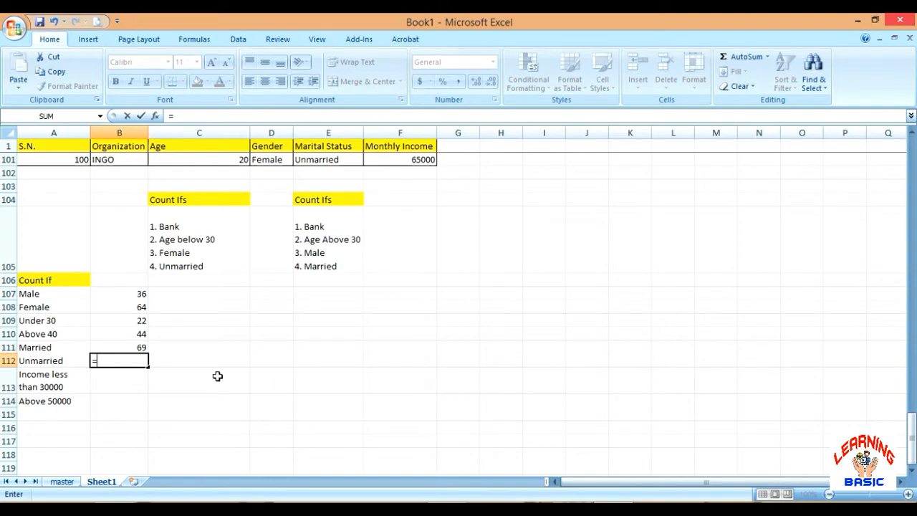
text(count)
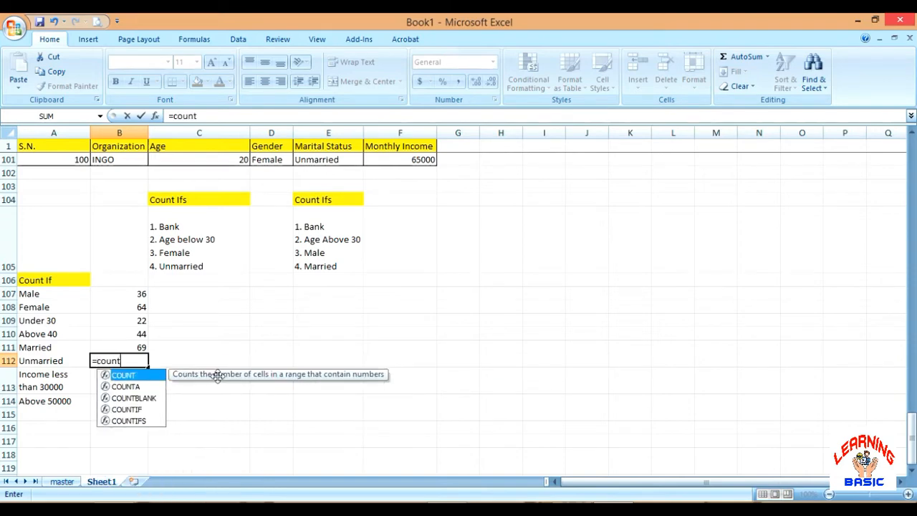
text(if()
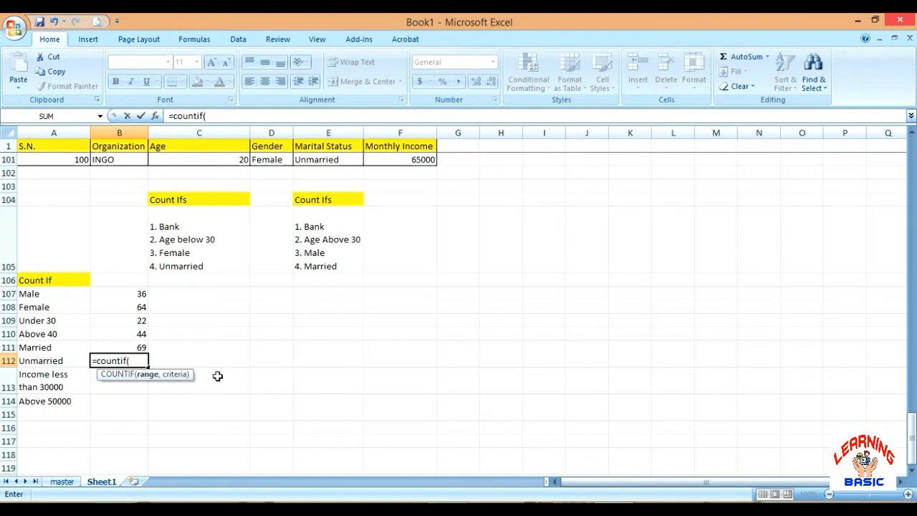
text(e2:e101)
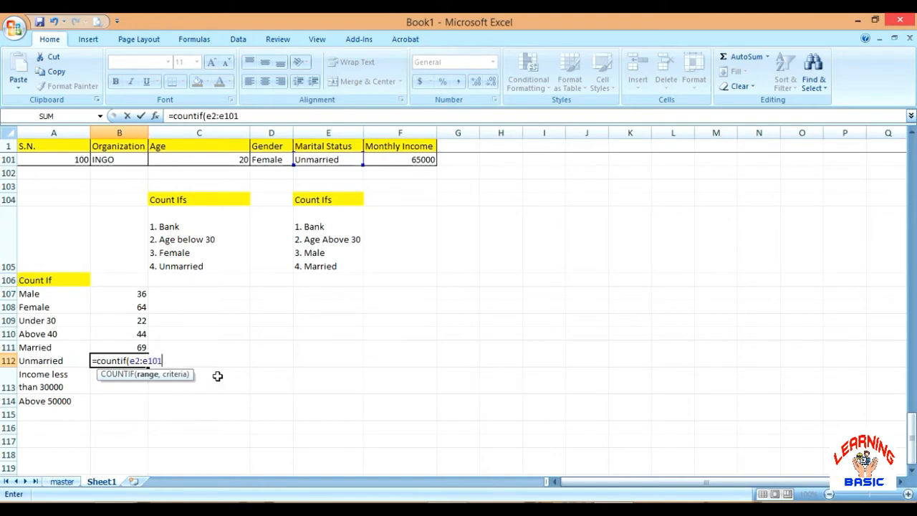
text(,"unmarrie)
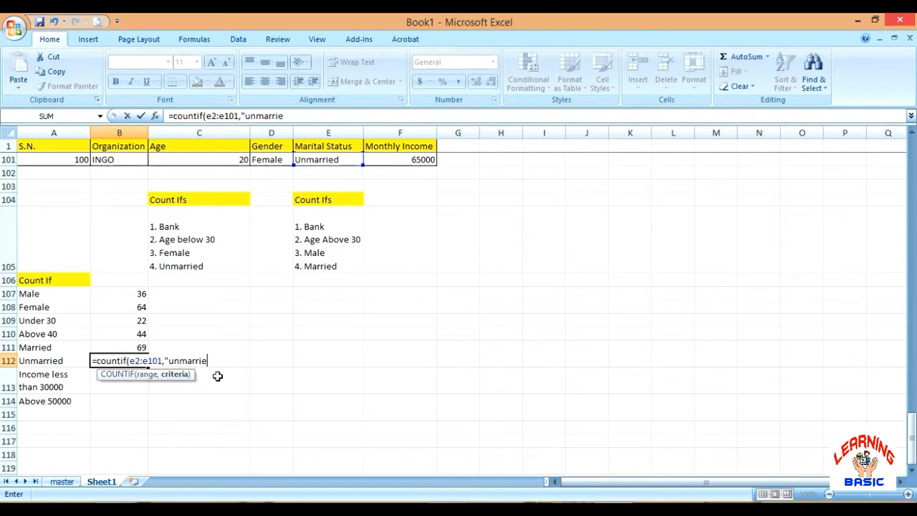
text(d"))
key(Return)
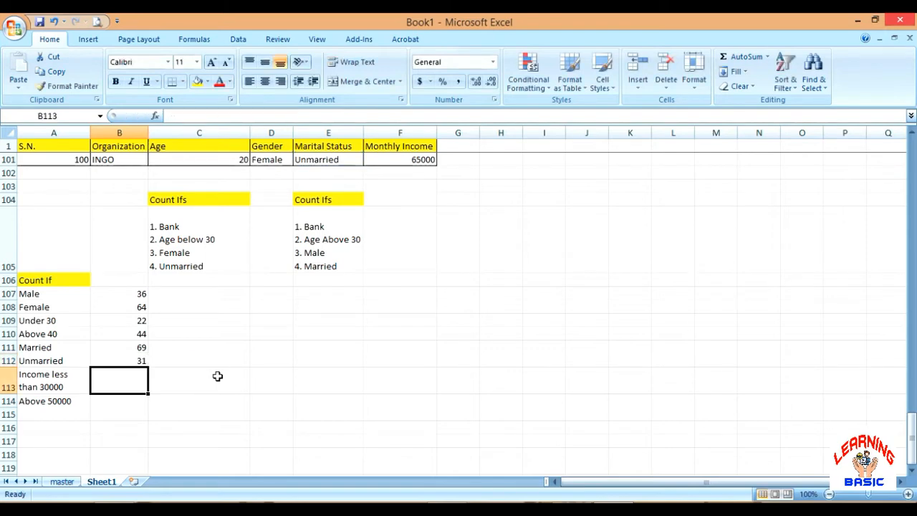
Count the records with monthly income below 30000 in B113 with the formula =countif(f2:f101,"<30000")
click(113, 440)
click(120, 381)
text(=)
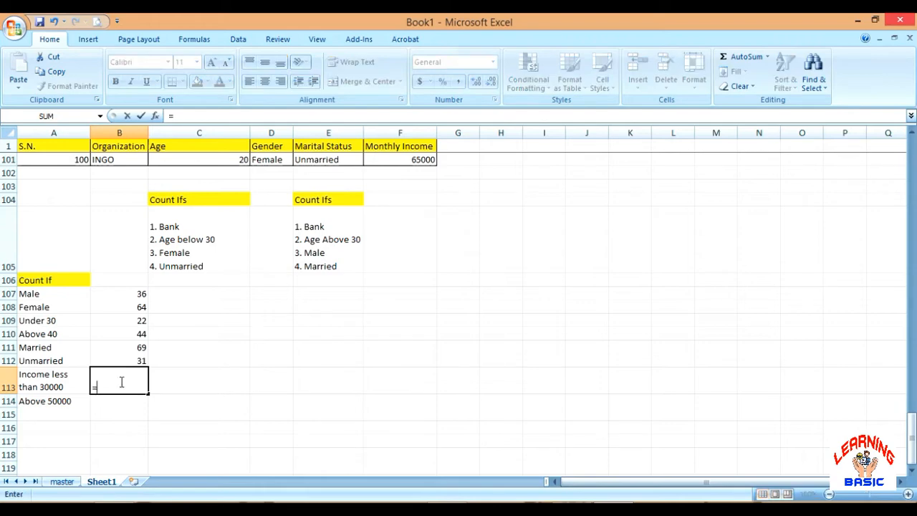
text(countif)
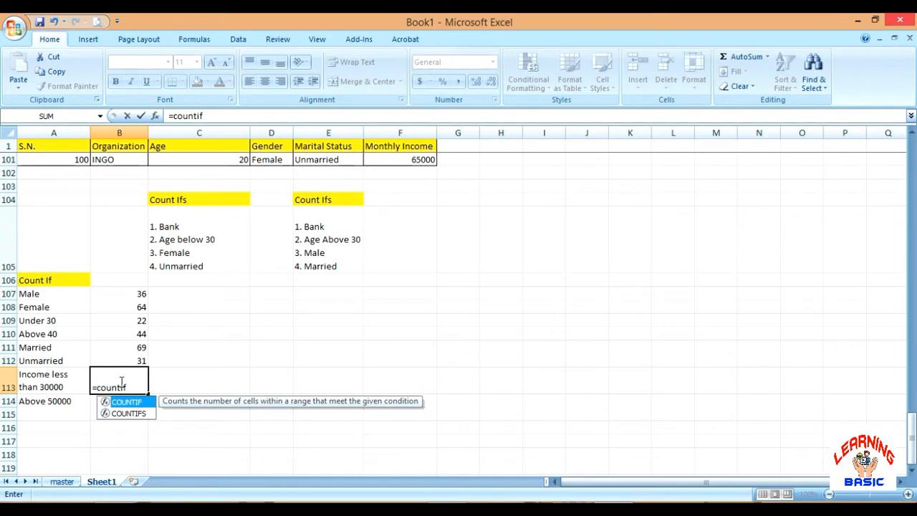
text((f)
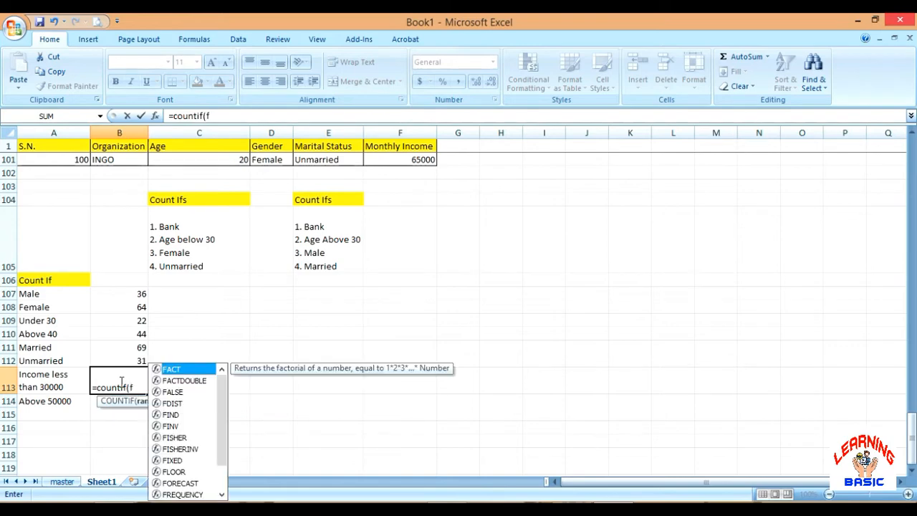
text(2)
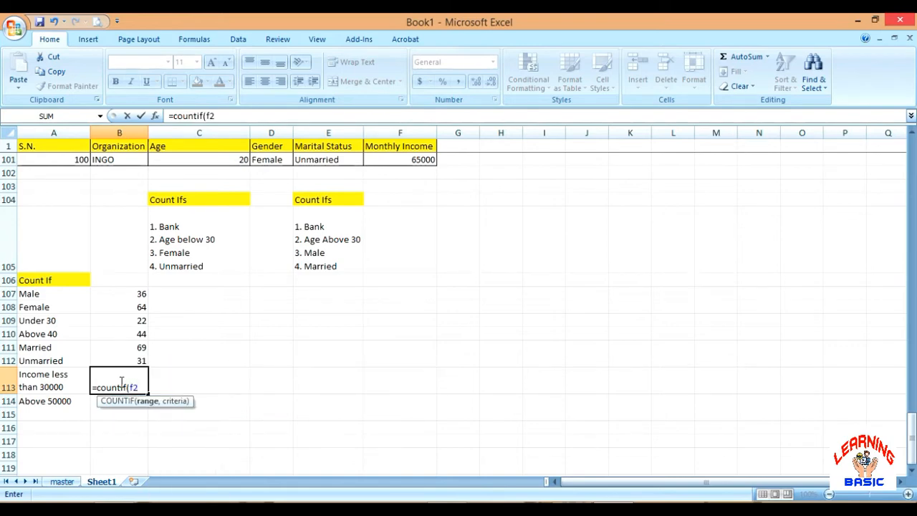
text(:f101,")
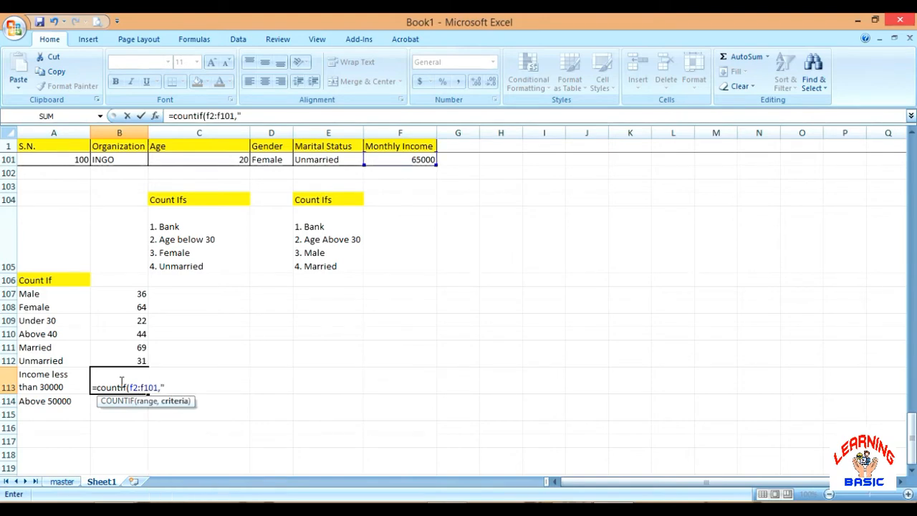
text(<30000)
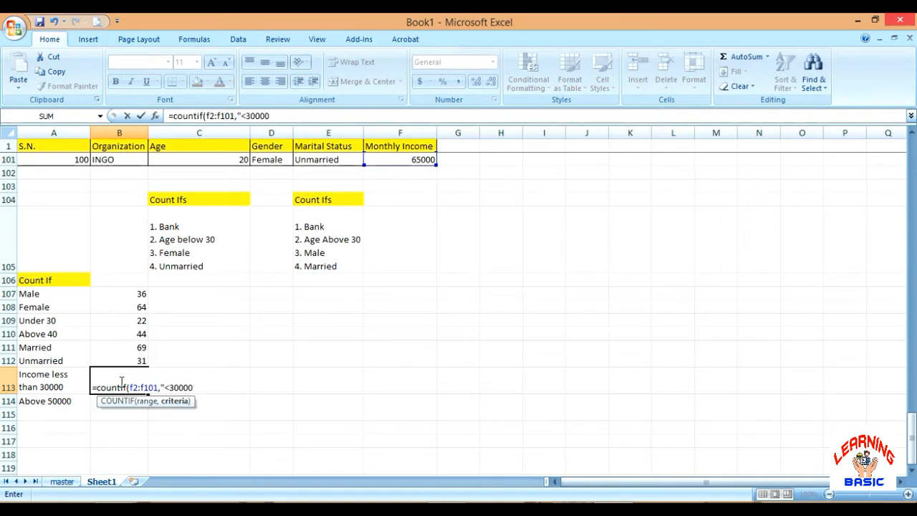
text("))
key(Return)
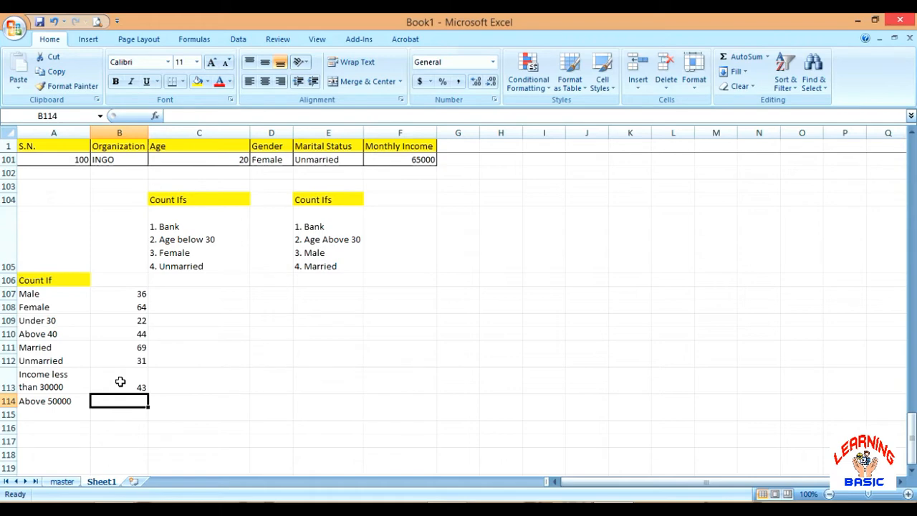
Count the records with monthly income above 50000 in B114 with the formula =countif(f2:f101,">50000")
text(=)
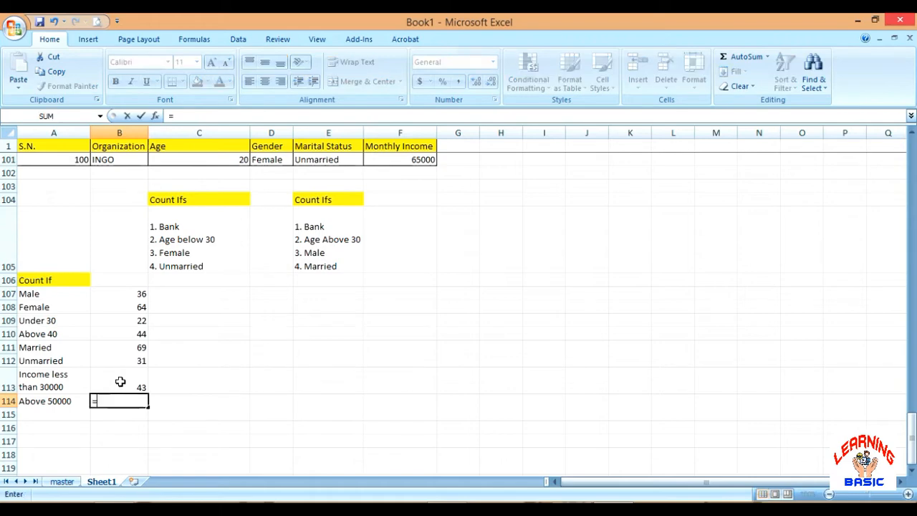
text(countif)
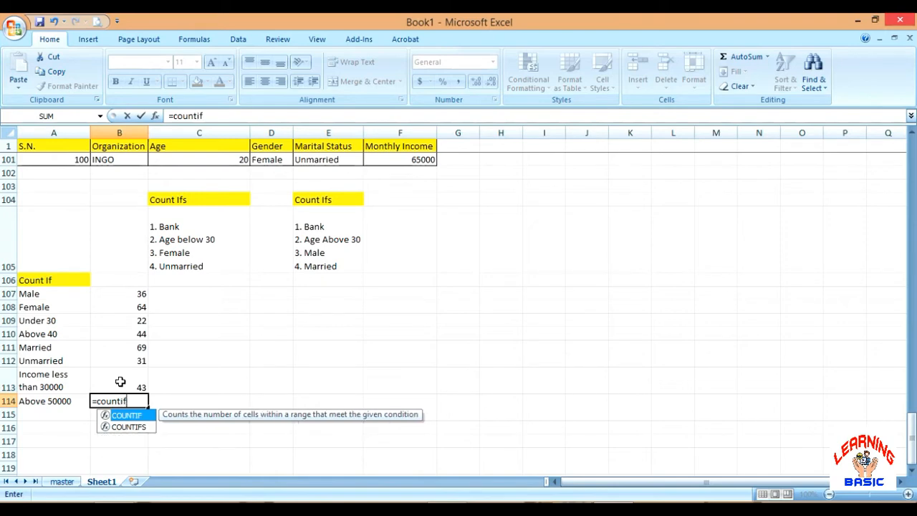
text((f2)
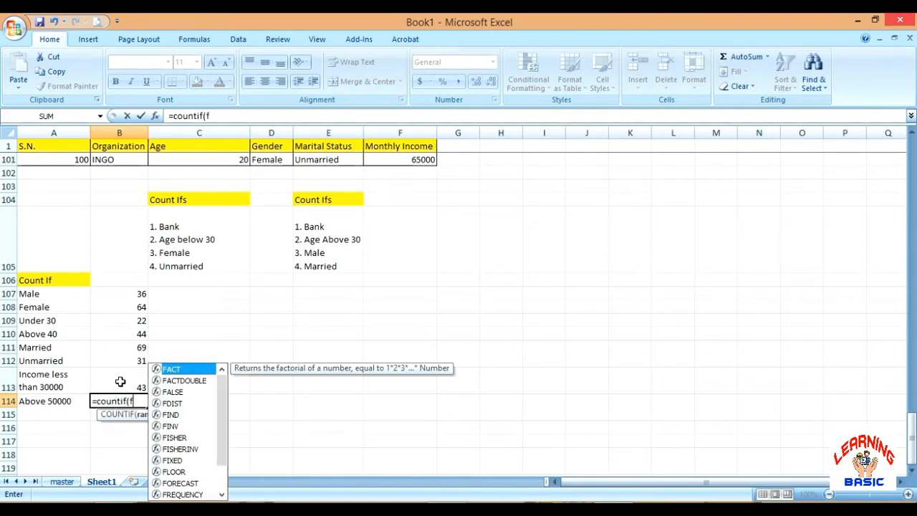
text(:)
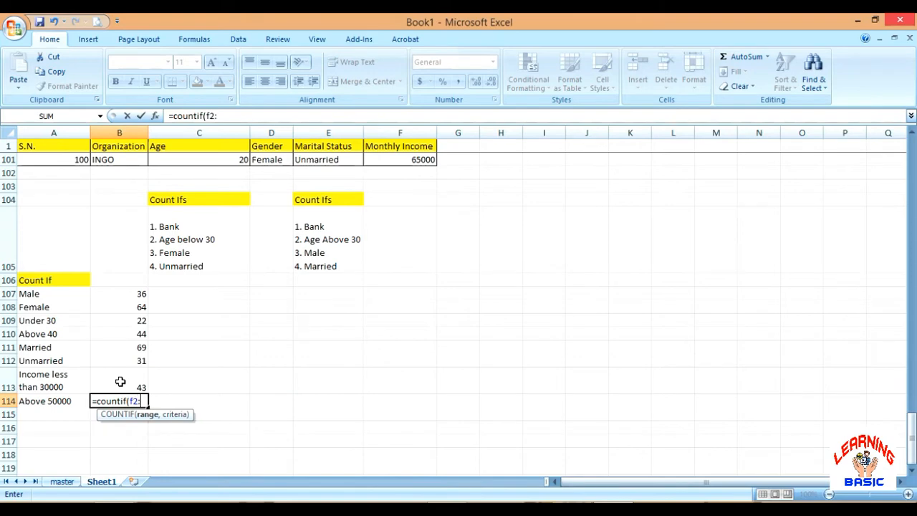
text(f101,">)
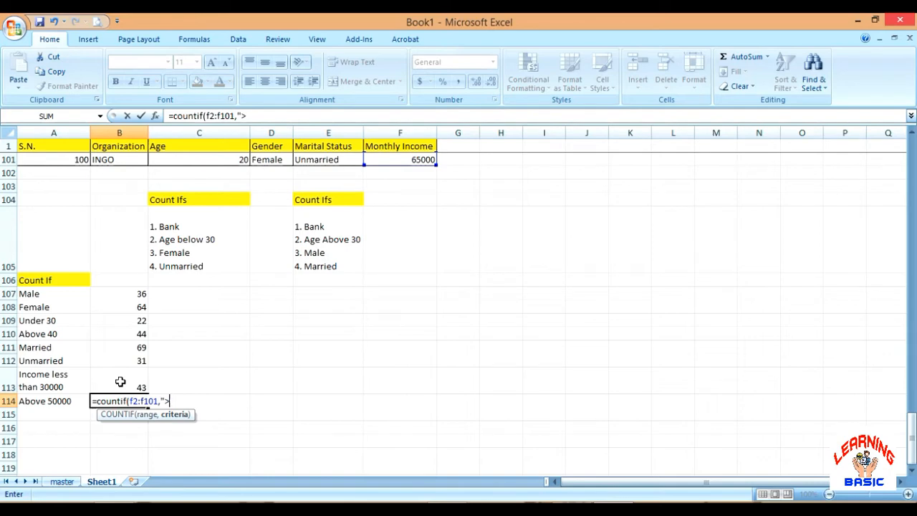
text(50000"))
key(Return)
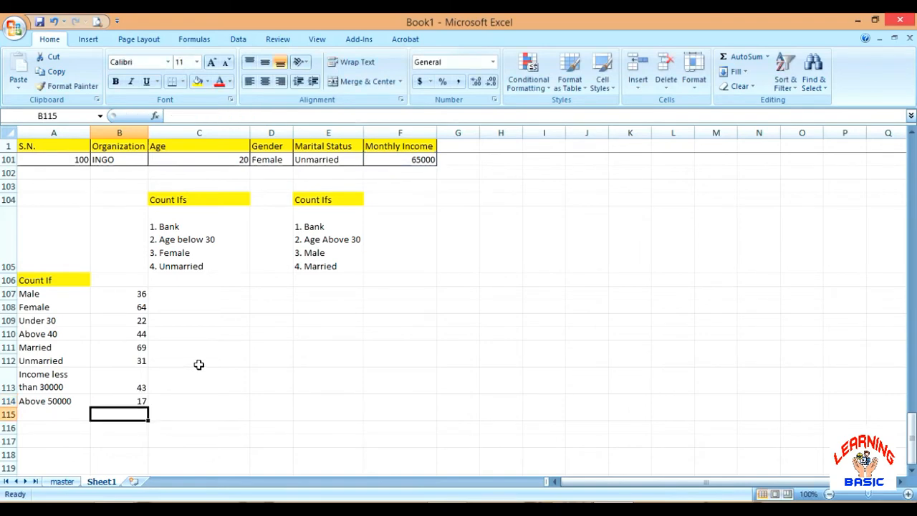
scroll(202, 325, up, 1)
scroll(203, 325, up, 2)
click(213, 436)
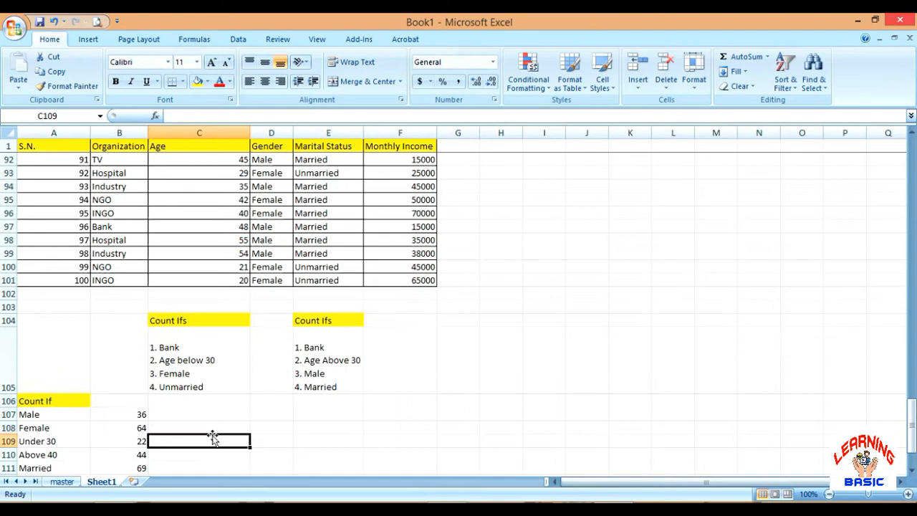
click(494, 369)
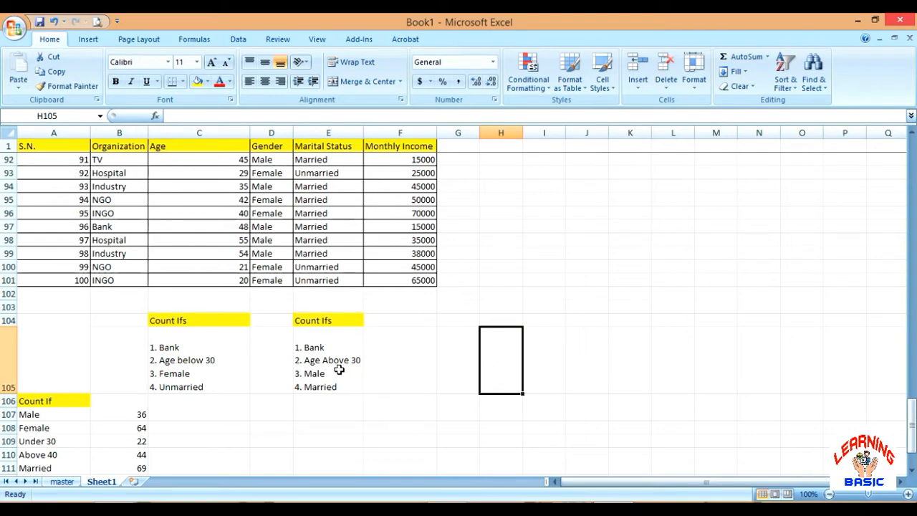
Start a COUNTIFS formula in D105 with criteria range b2:b101 and the criterion "bank"
click(273, 358)
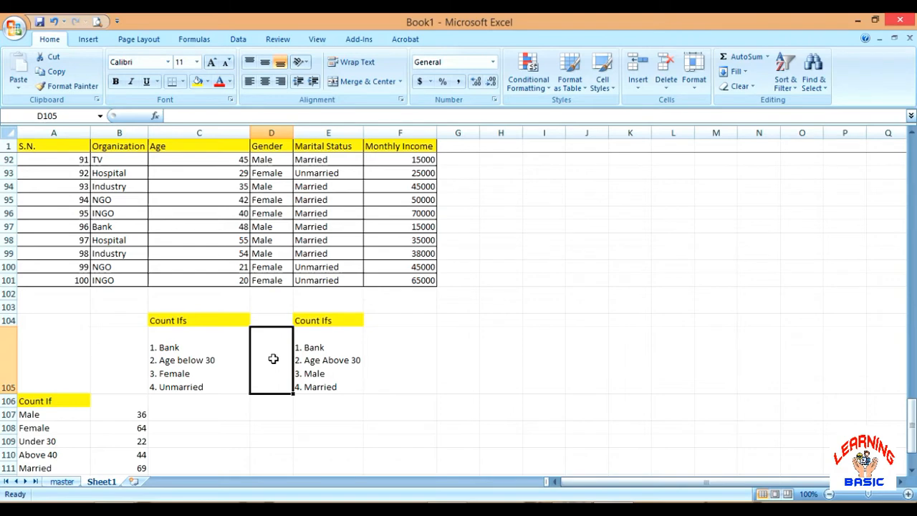
double_click(273, 359)
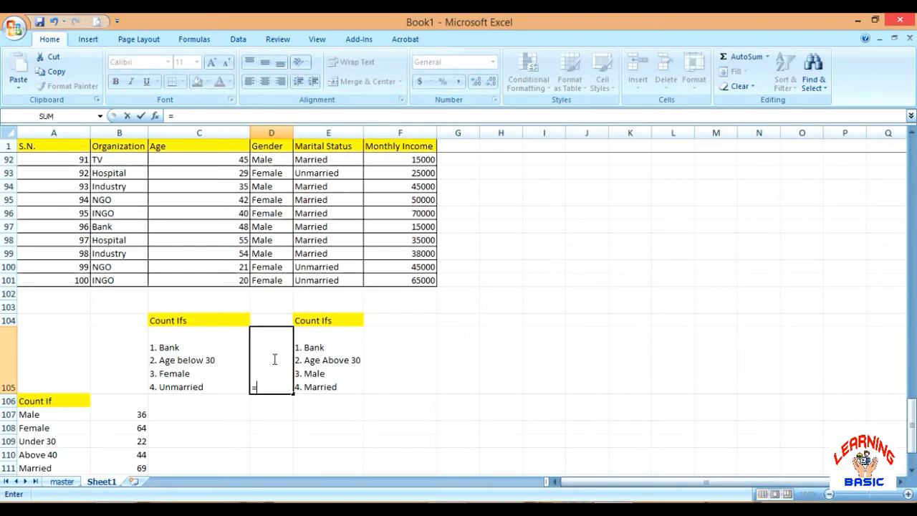
text(=cou)
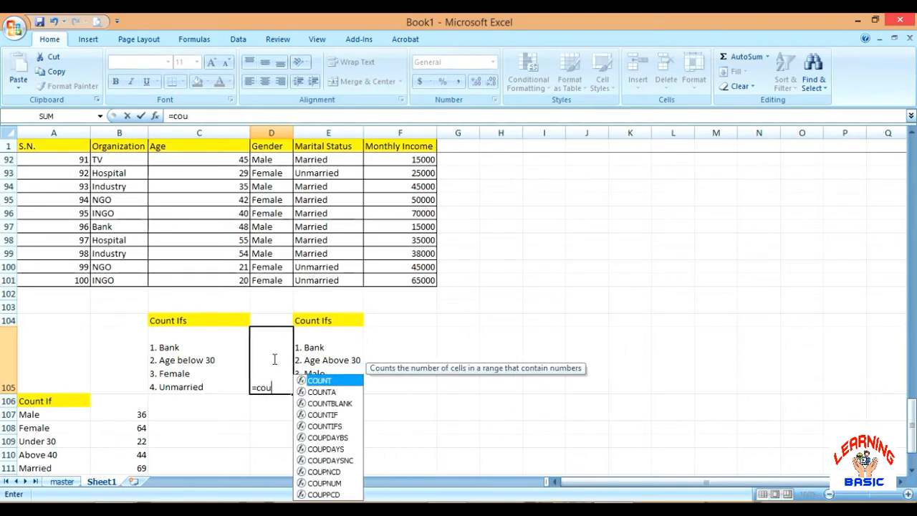
text(ntifs)
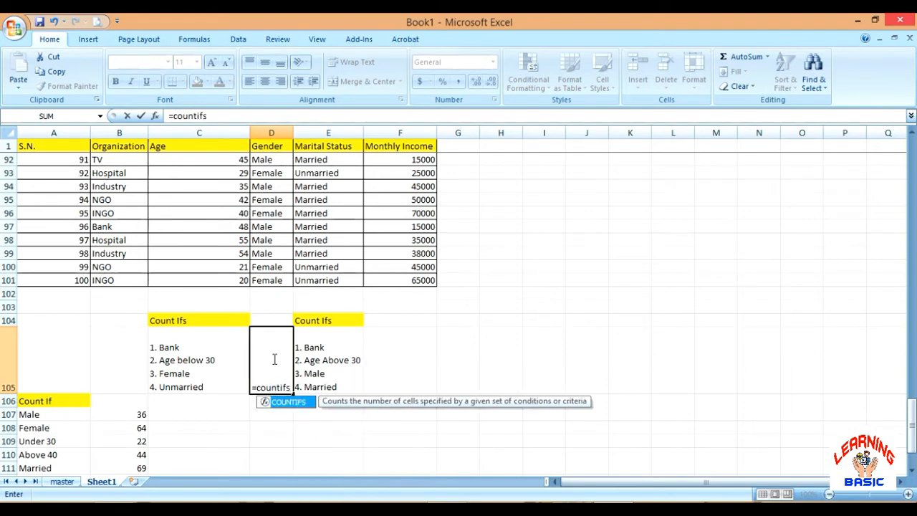
text(()
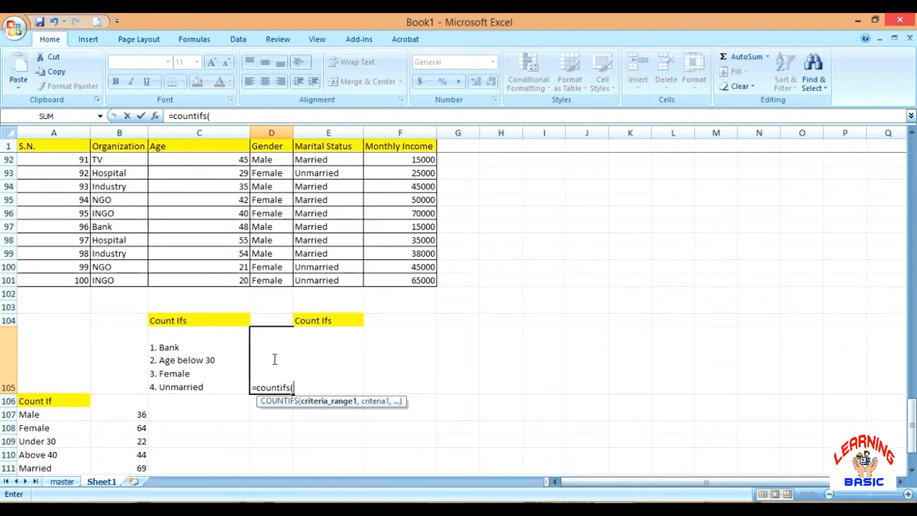
text(b2:b101)
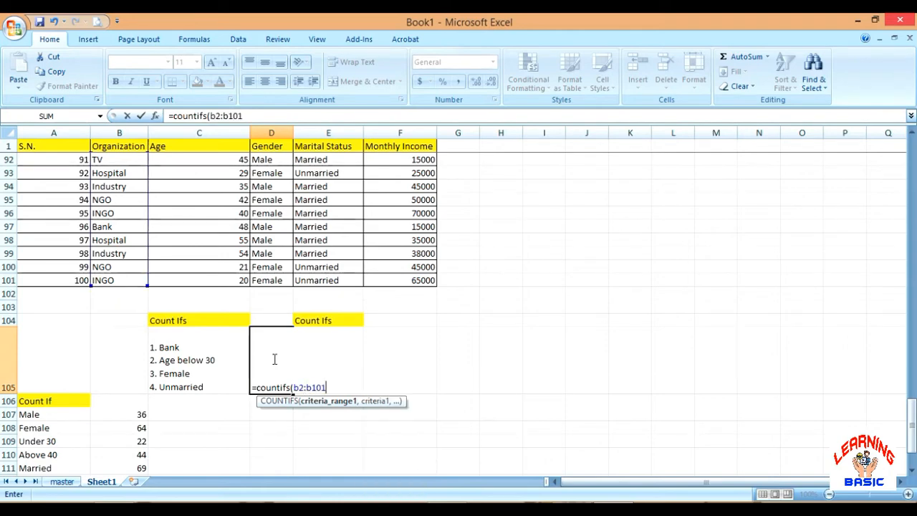
text(,)
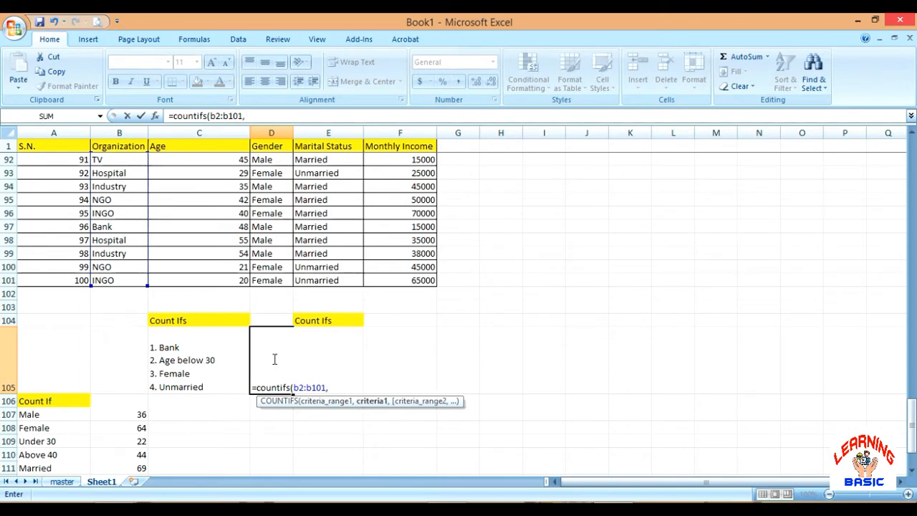
text("bank",)
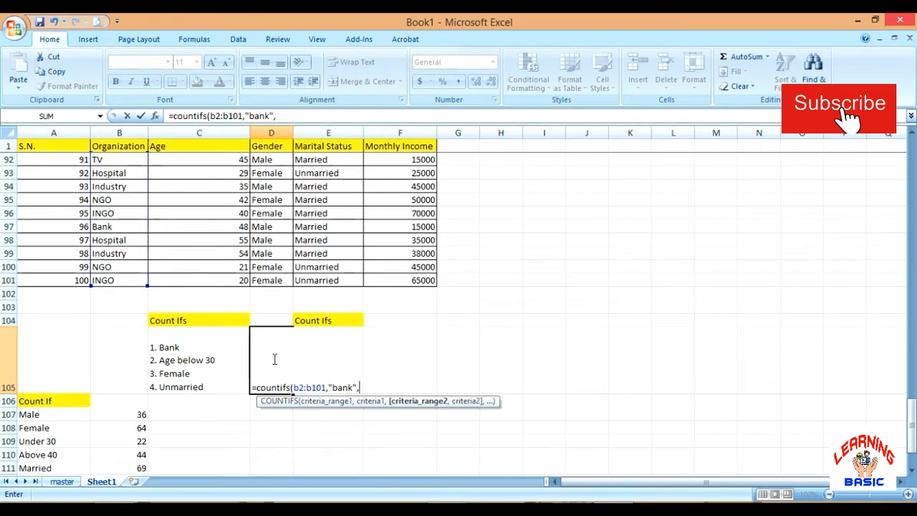
Add the age condition to the D105 formula with range c2:c101 and criterion "<30"
text(c)
text(2:)
text(c1)
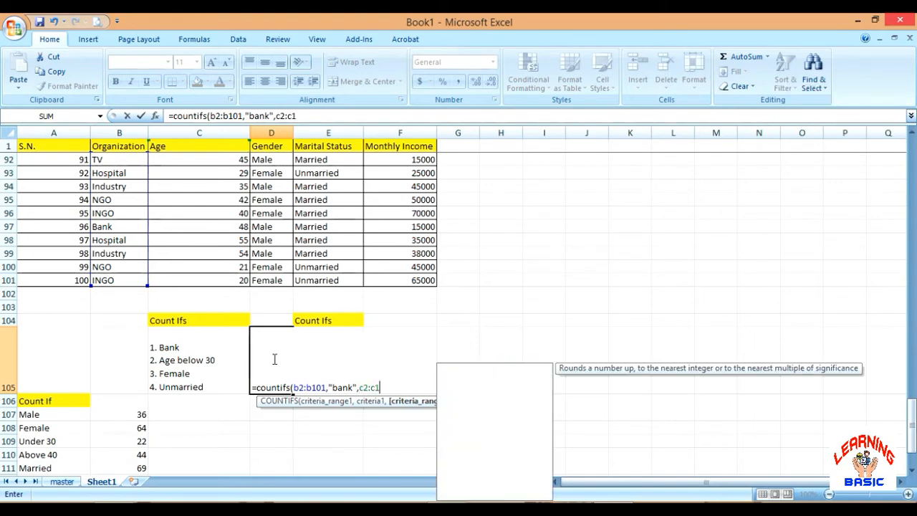
text(01,)
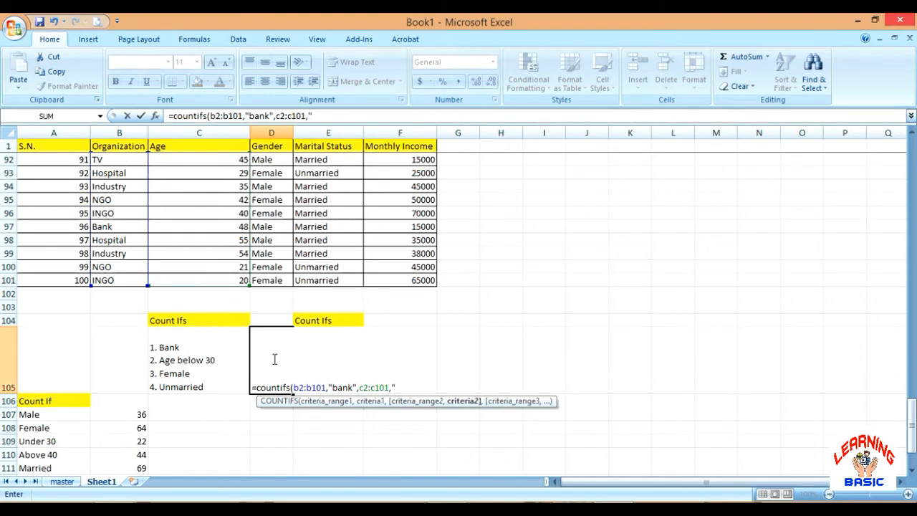
text("<30",)
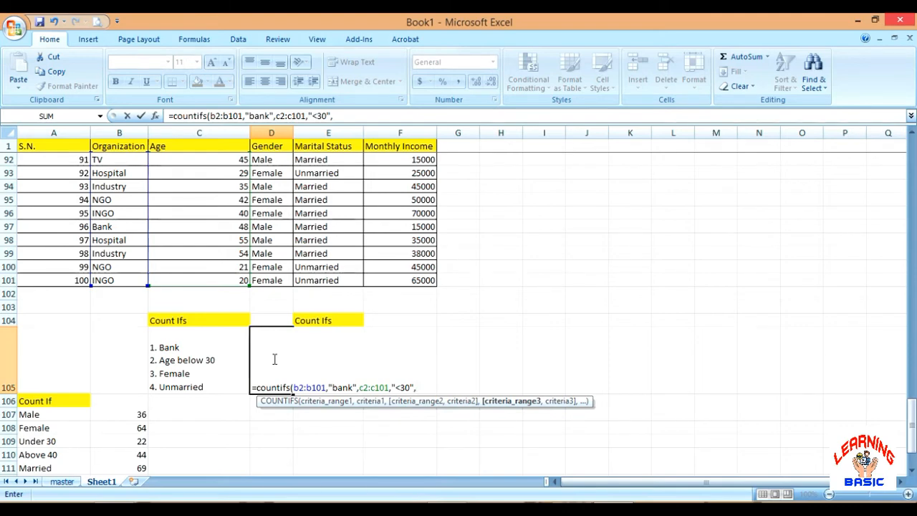
Add the gender condition to the D105 formula with range d2:d101 and criterion "female"
text(d)
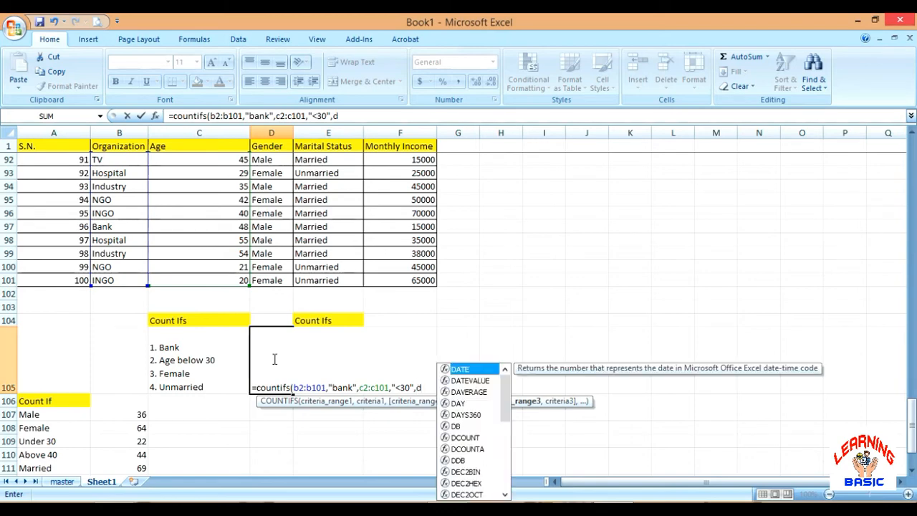
text(2:d101,)
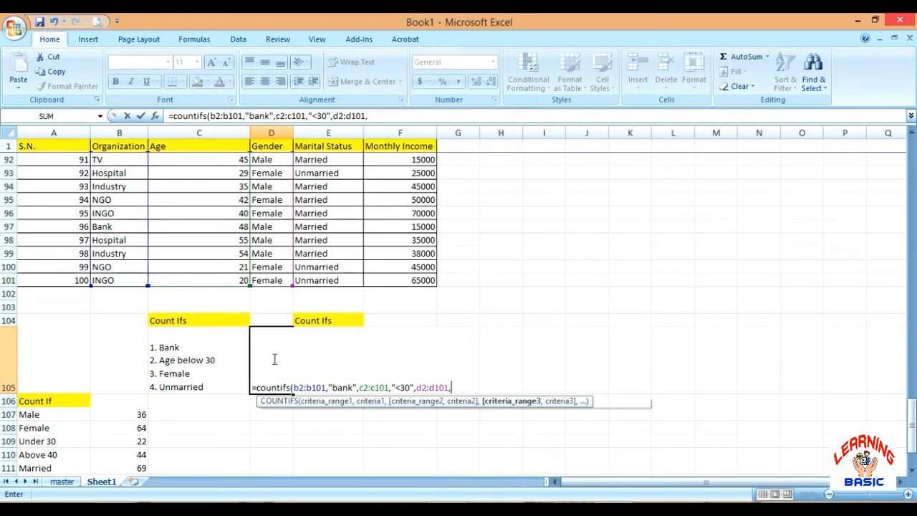
text("f)
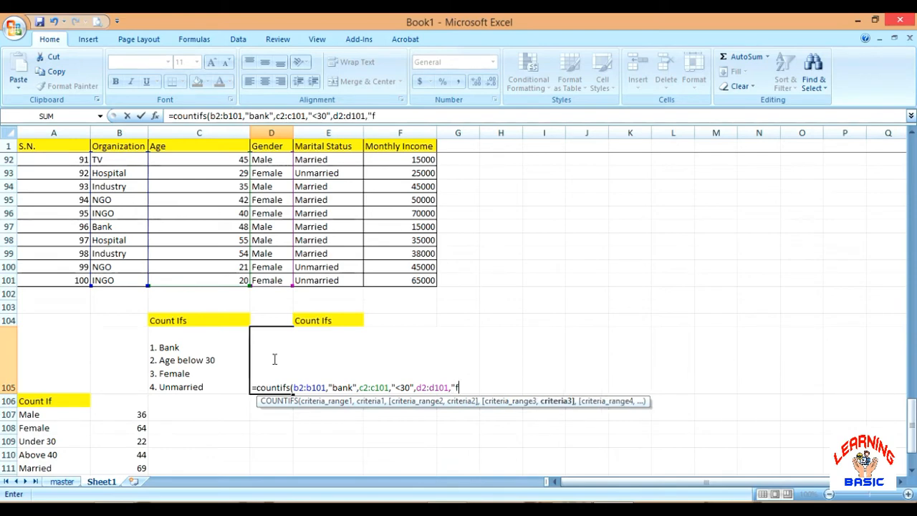
text(emale")
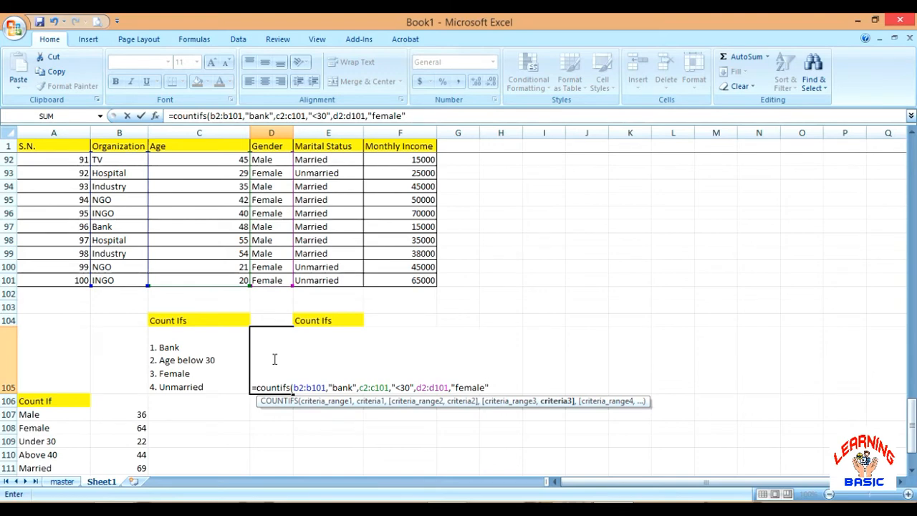
text(,)
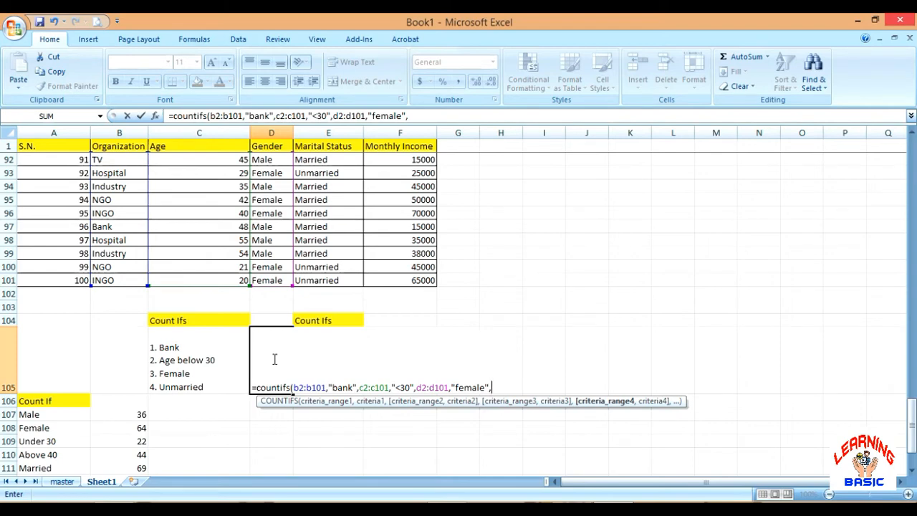
Complete the D105 formula with the marital status range e2:e101 and criterion "unmarried", and enter it
text(e2)
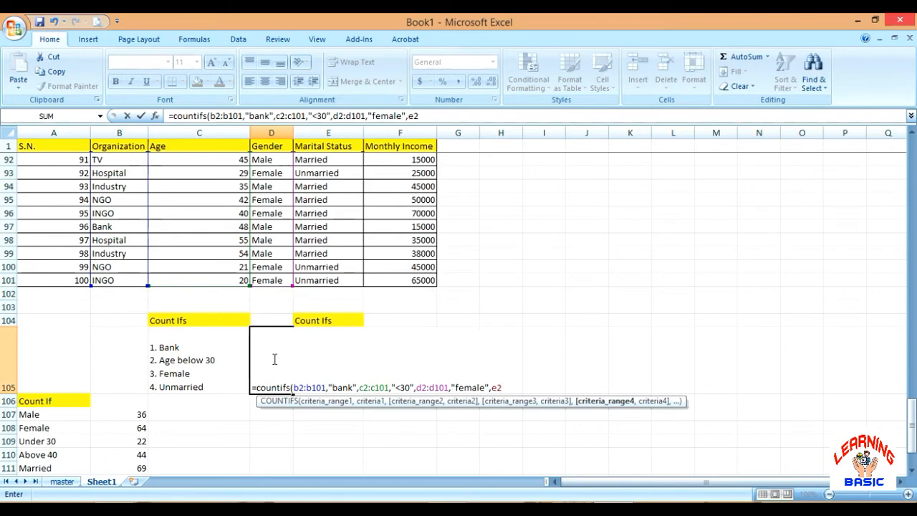
text(:e101,")
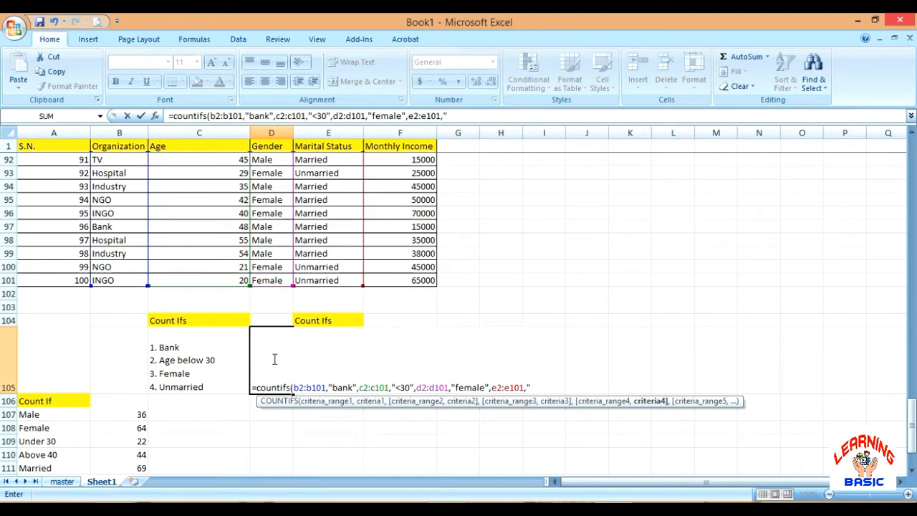
text(unma)
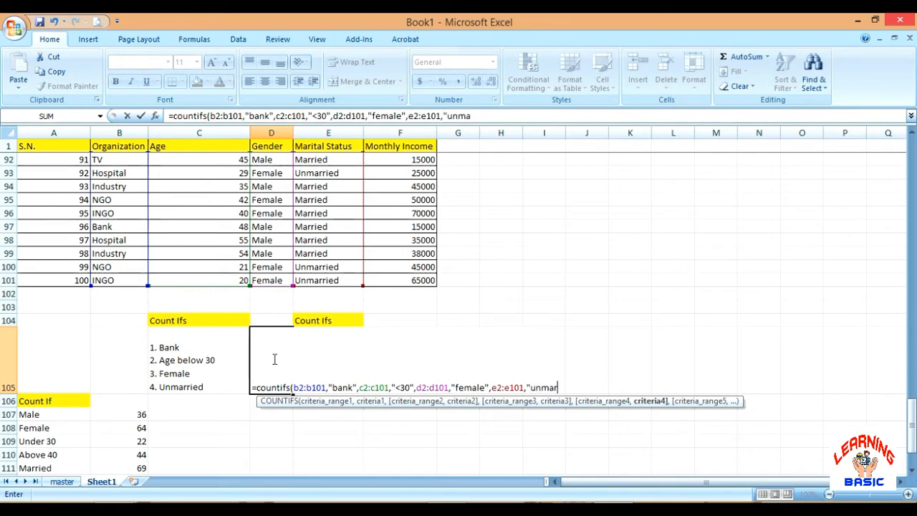
text(rried"))
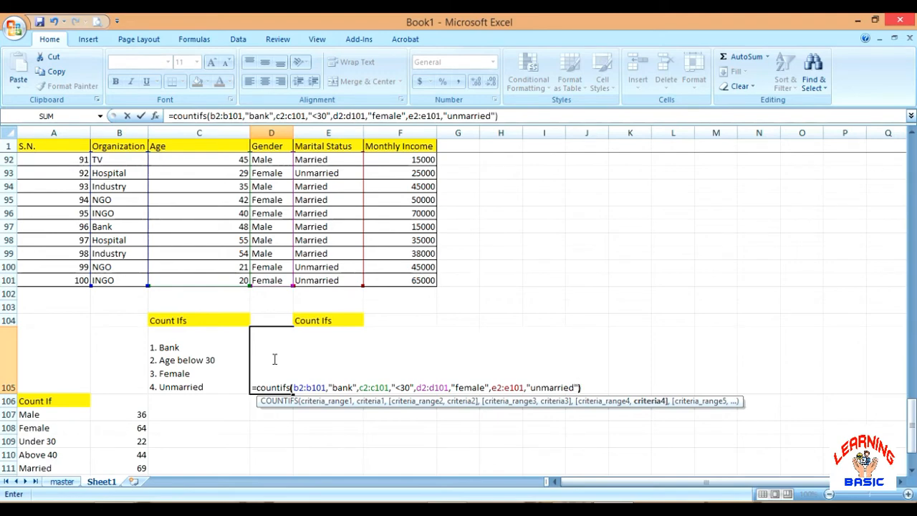
key(Return)
click(270, 362)
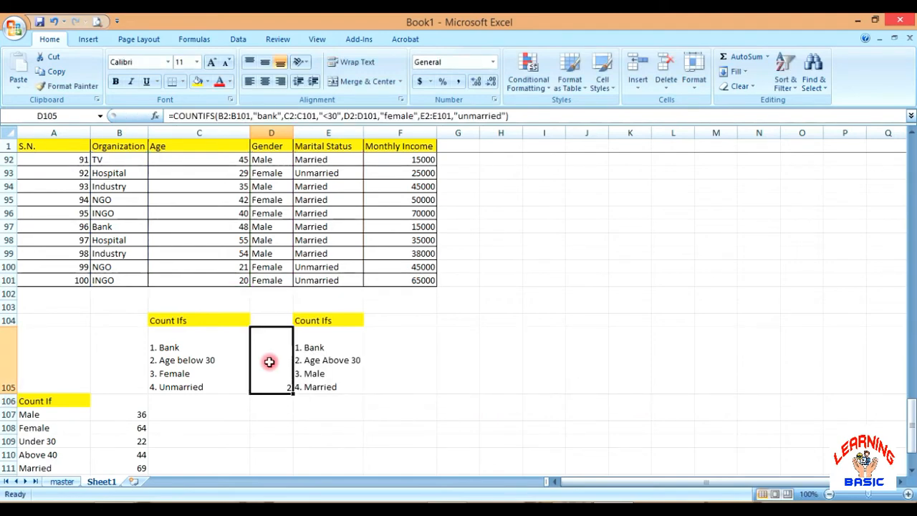
Start a COUNTIFS formula in F105 with criteria range b2:b101 and the criterion "bank"
click(382, 359)
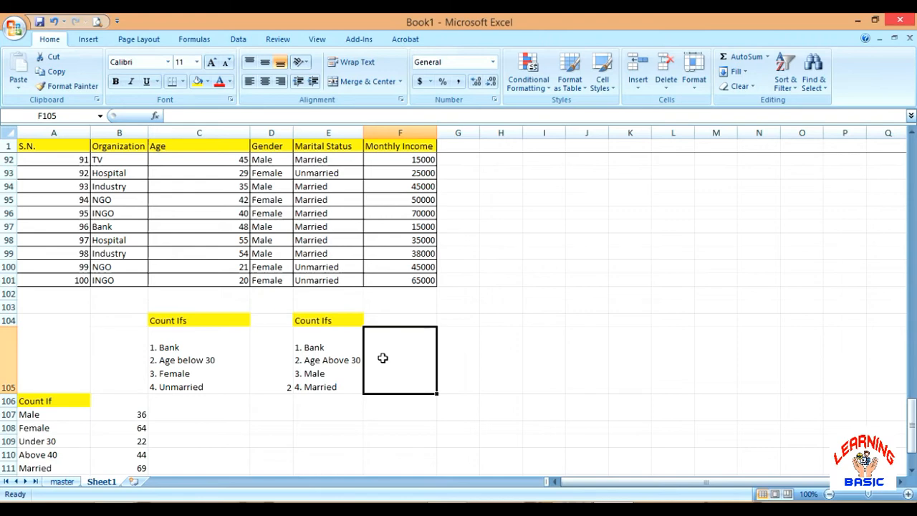
text(=)
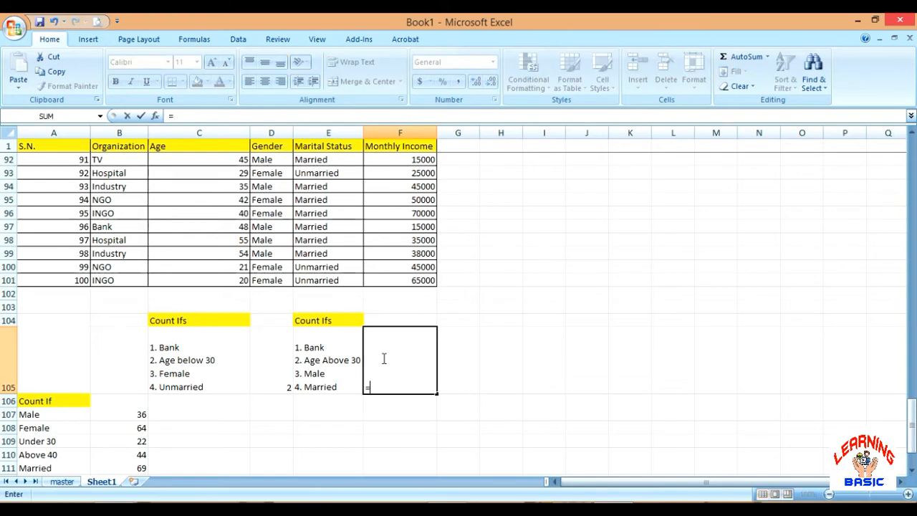
text(count)
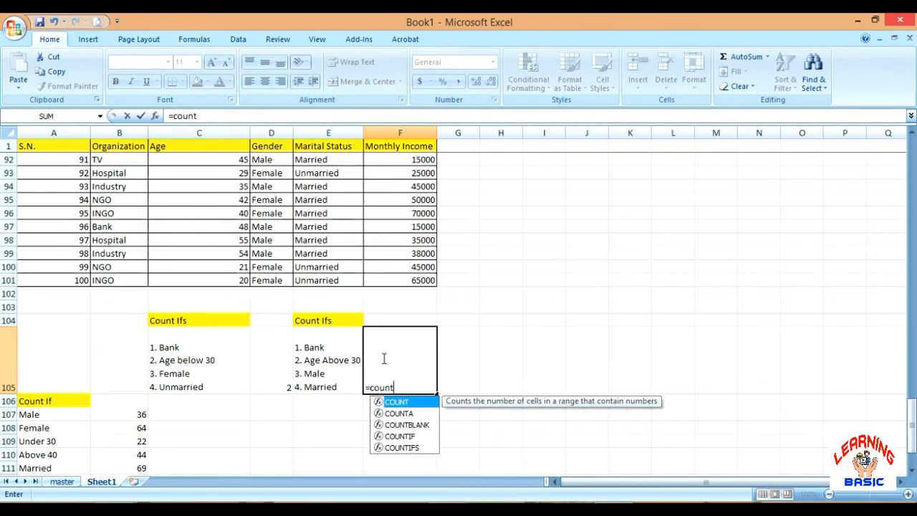
text(ifs()
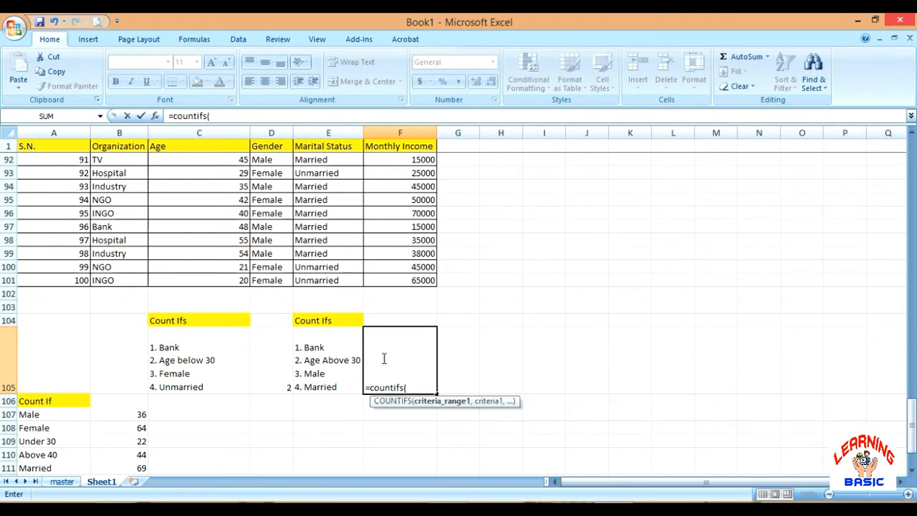
text(b2:b101)
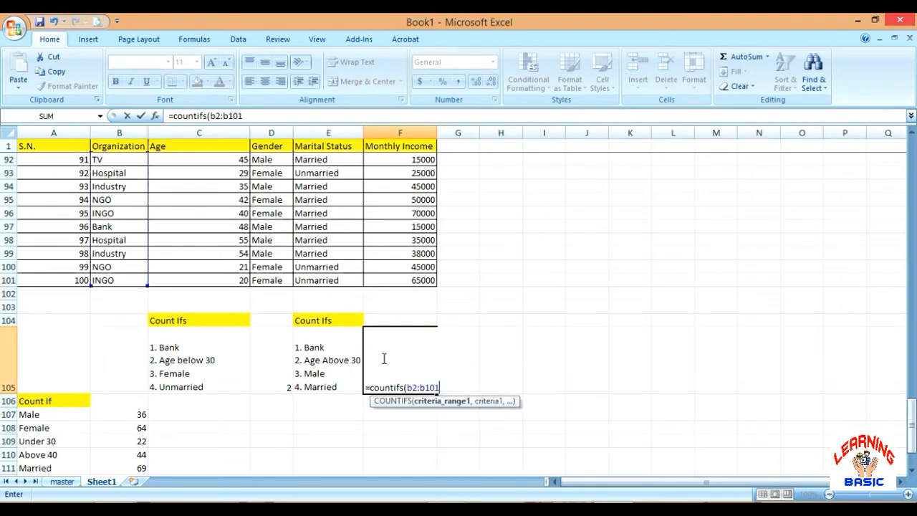
text(,")
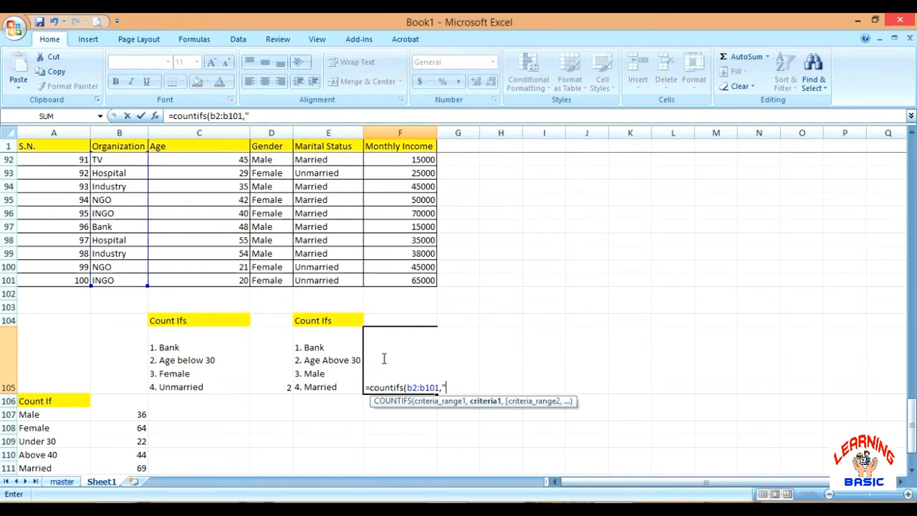
text(bank",)
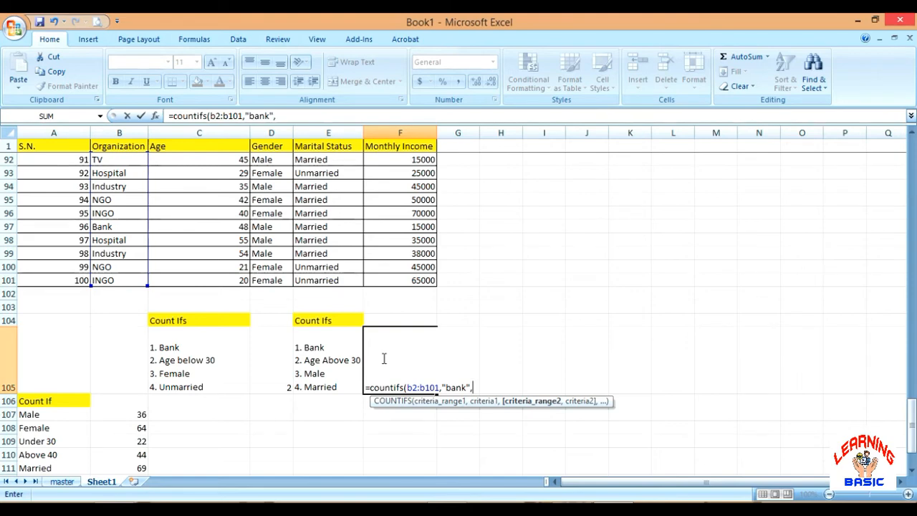
Add the age condition to the F105 formula with range c2:c101 and criterion ">30"
text(c2:c101)
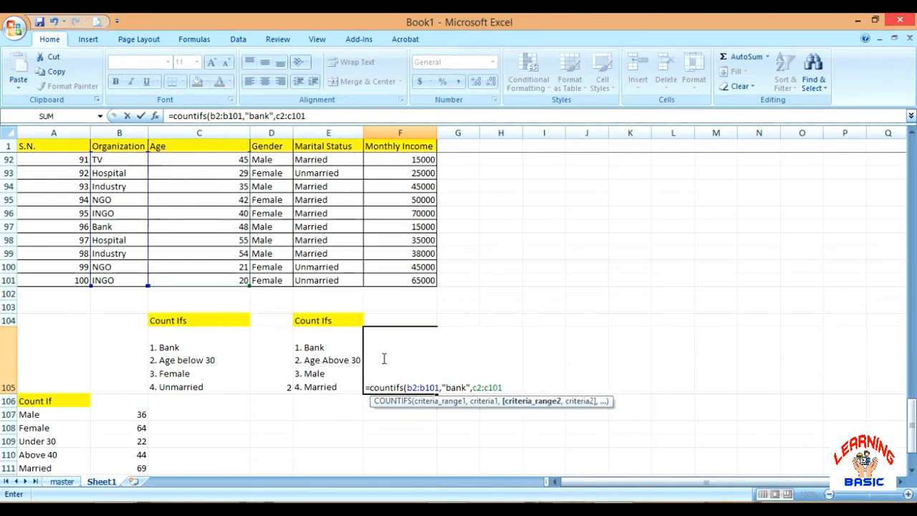
text(,)
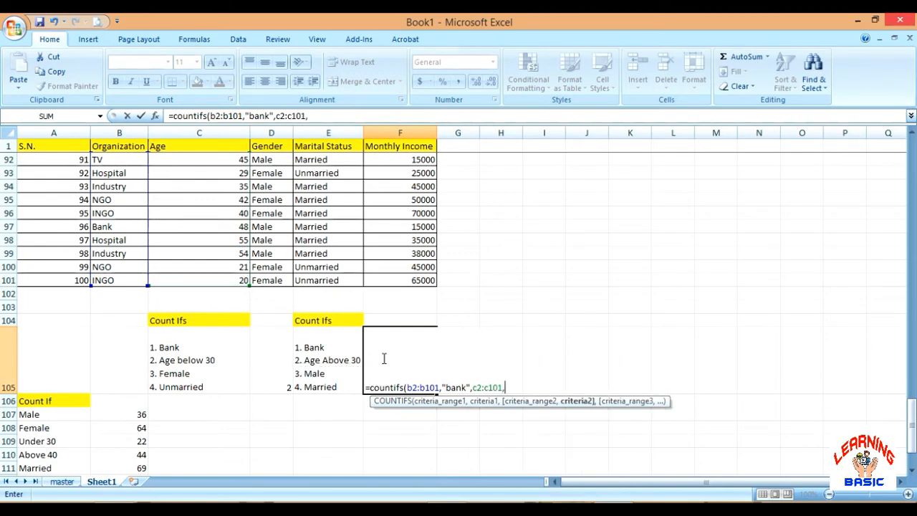
text(">30",)
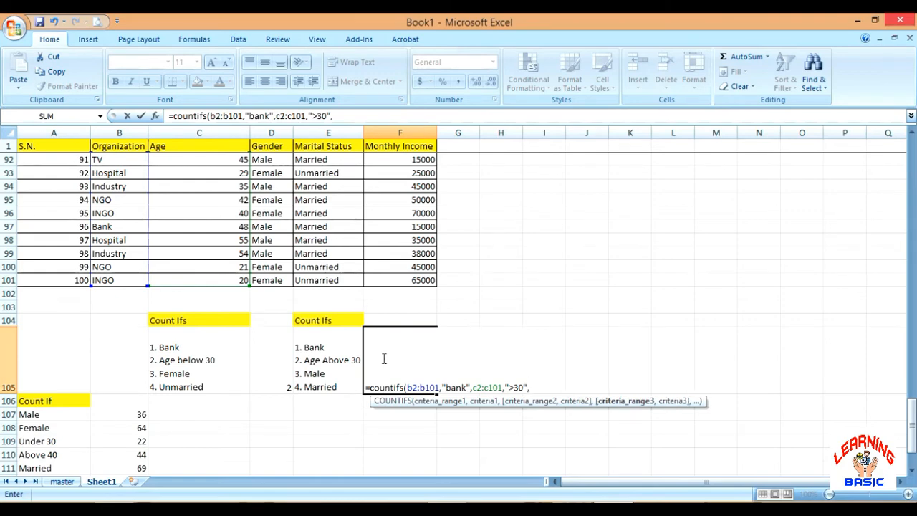
text(d2:d101)
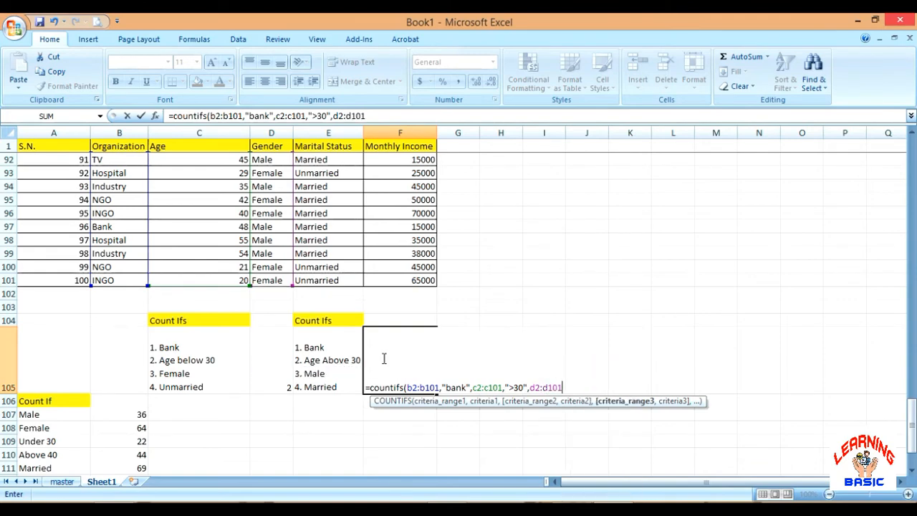
text(,)
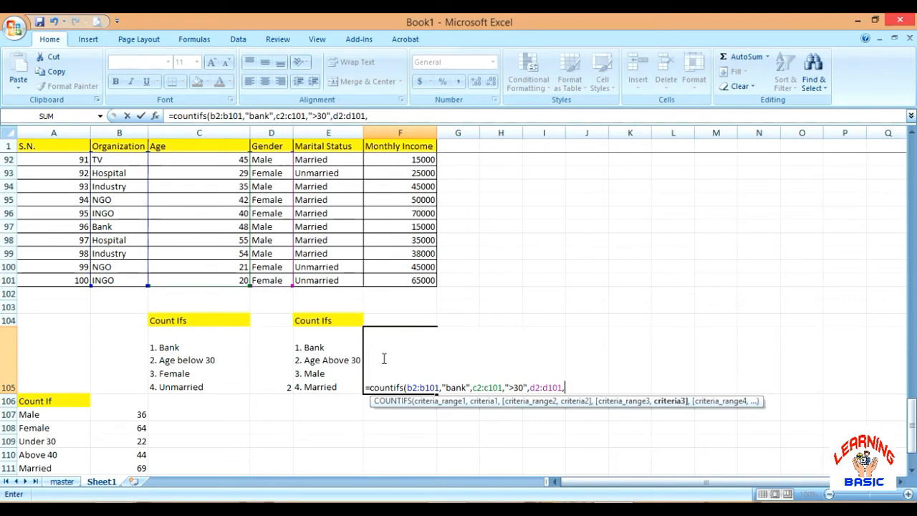
text("male)
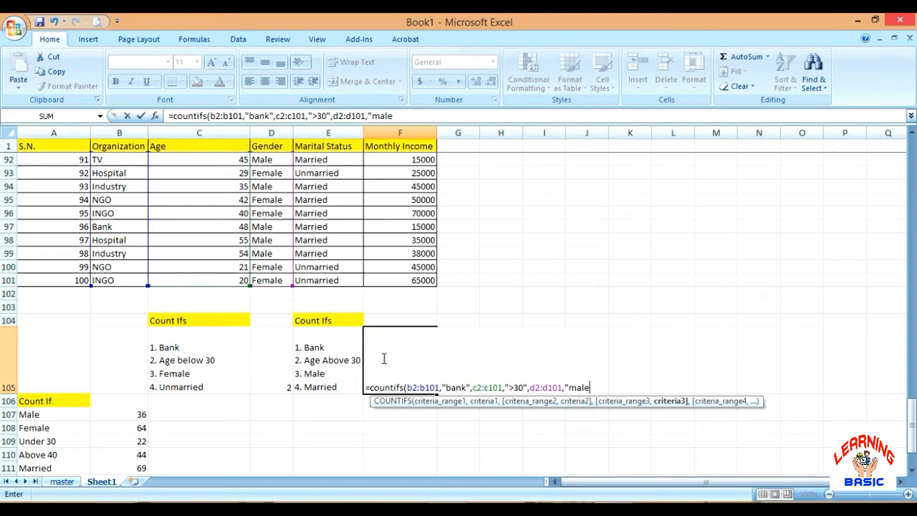
Add the gender condition to the F105 formula with range d2:d101 and criterion "male"
text(",)
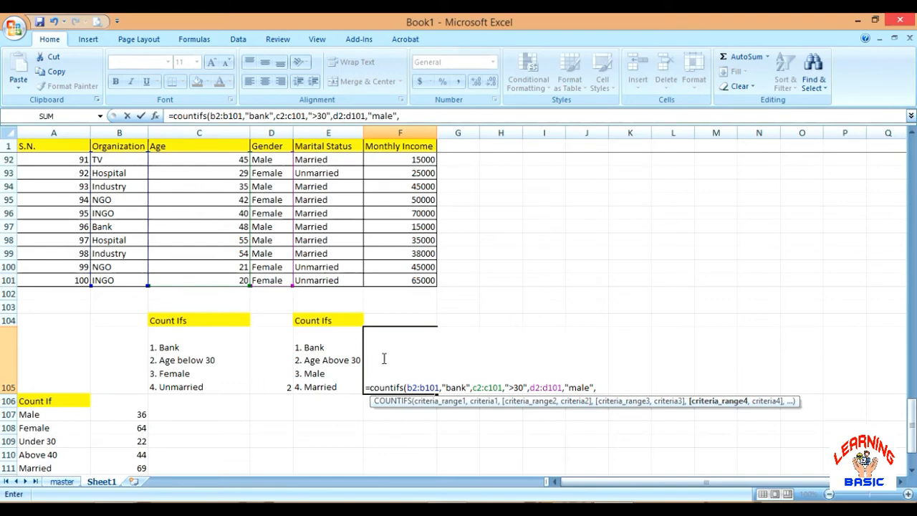
text(e2:e101)
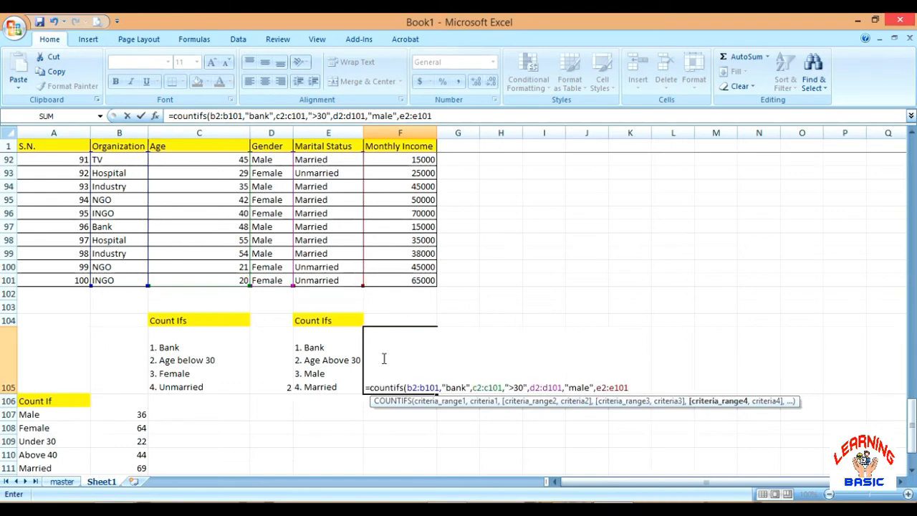
text(,)
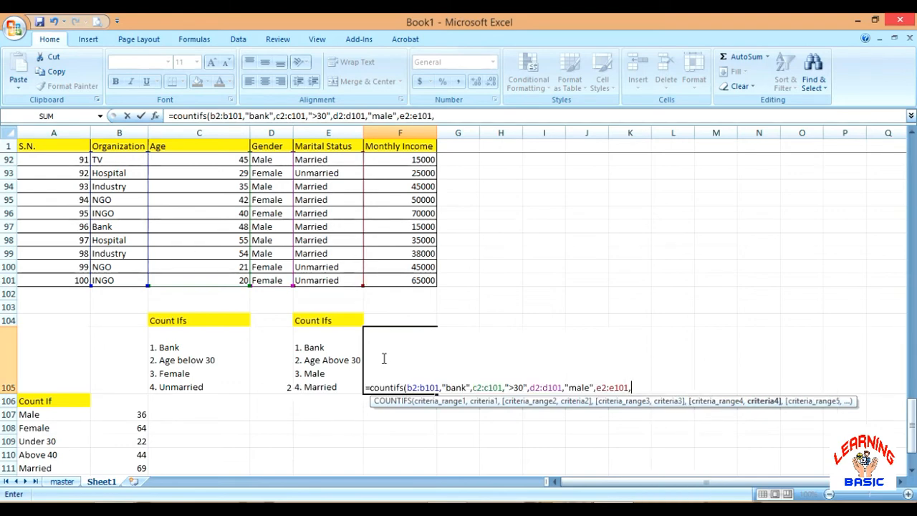
text("married)
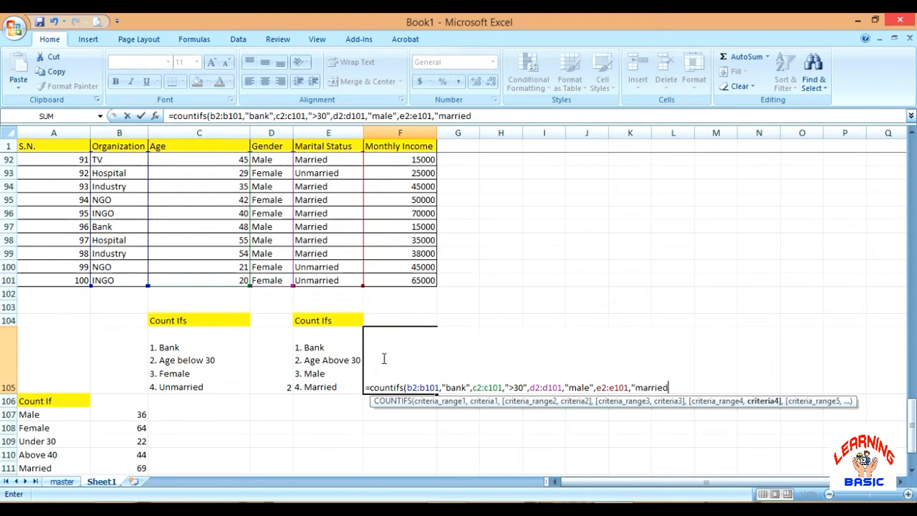
text("))
Complete the F105 formula with the marital status range e2:e101 and criterion "married", and enter it
key(Return)
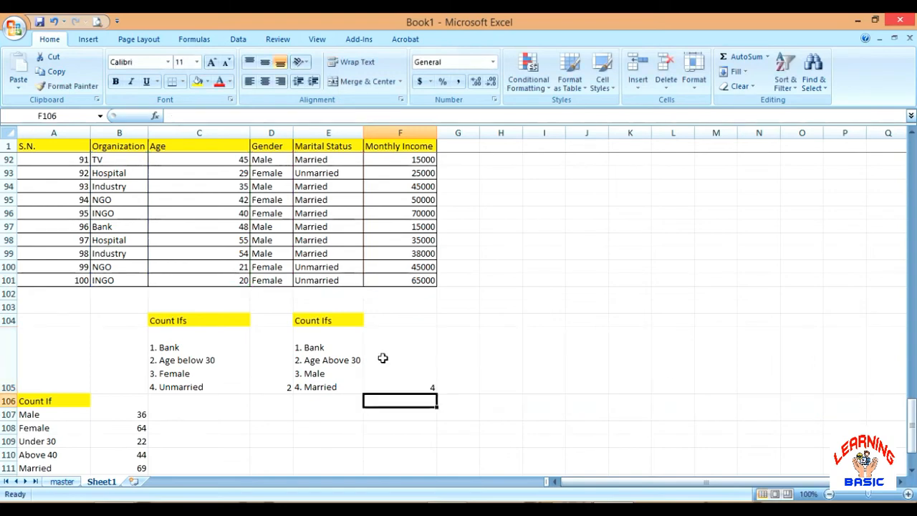
Change the organization criterion in the F105 COUNTIFS formula to "NGO" and enter it
click(407, 363)
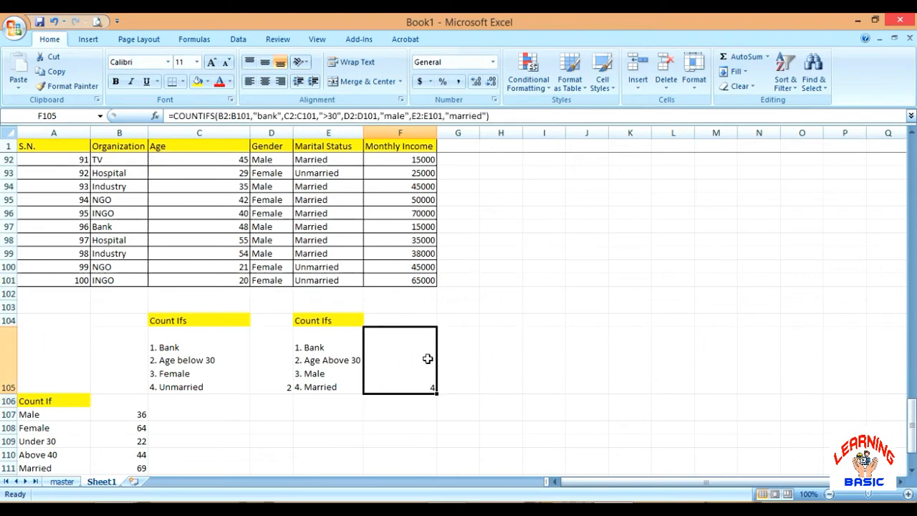
click(276, 117)
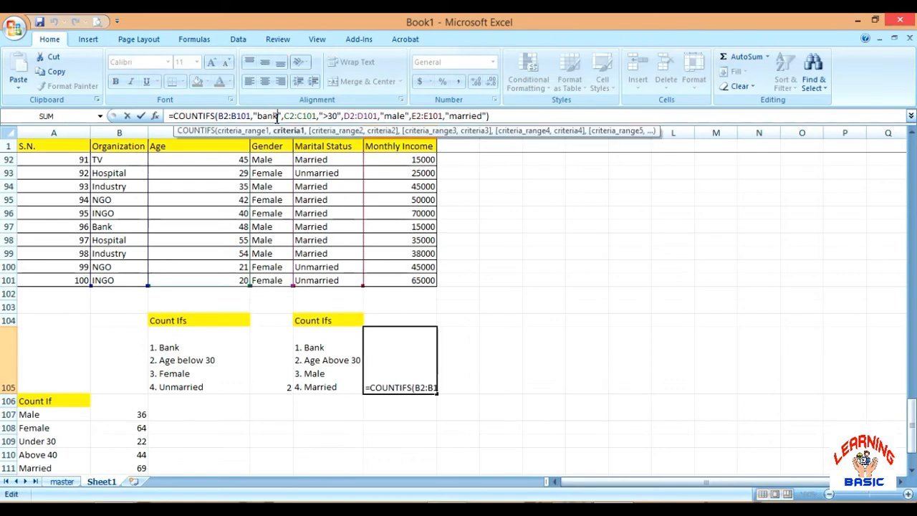
key(BackSpace)
key(BackSpace)
key(BackSpace)
key(BackSpace)
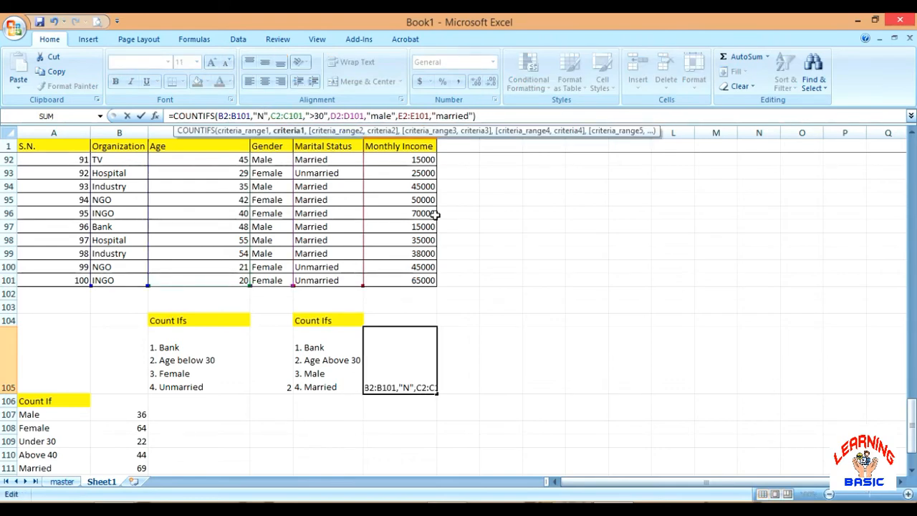
text(NGO)
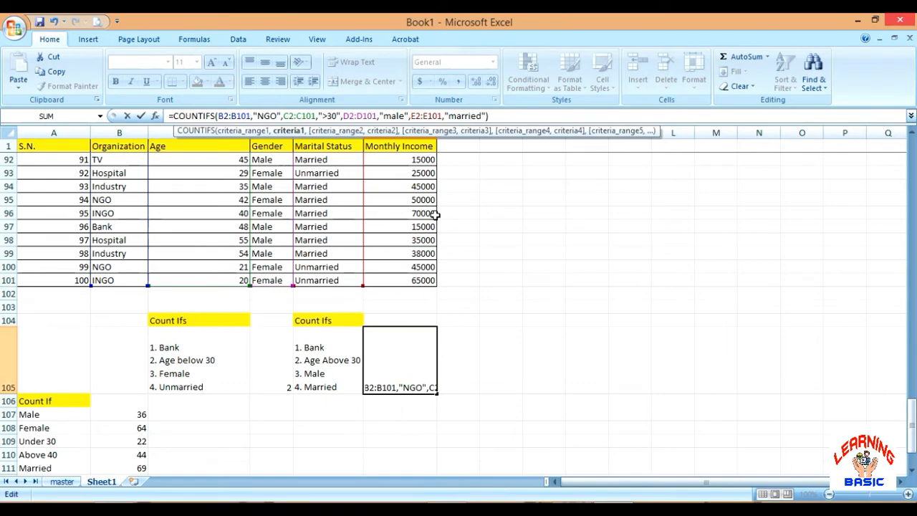
key(Return)
Set the organization criterion in the F105 COUNTIFS formula back to "bank" and enter it
click(410, 376)
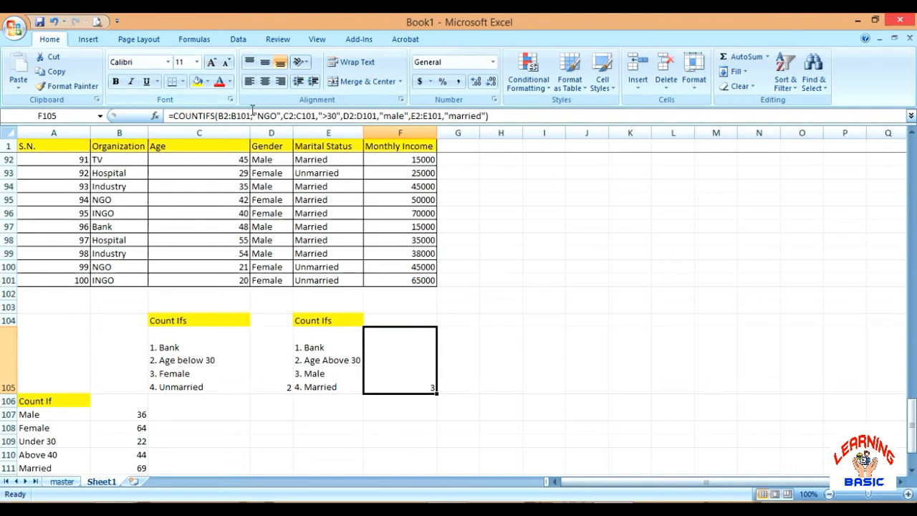
click(277, 117)
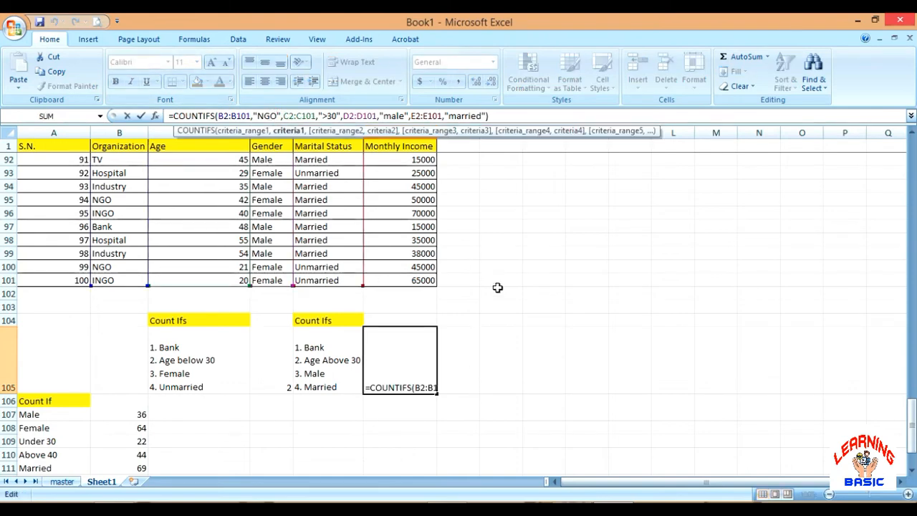
key(BackSpace)
key(BackSpace)
key(BackSpace)
text(bank)
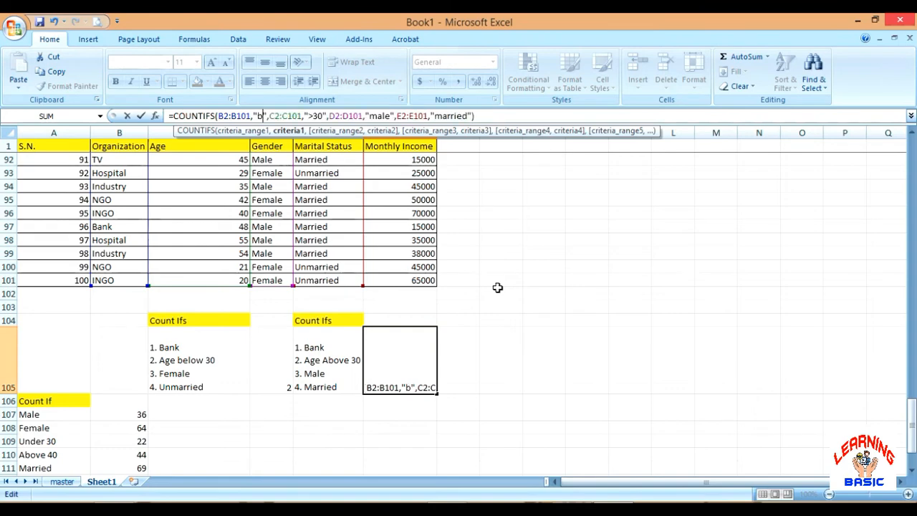
key(Return)
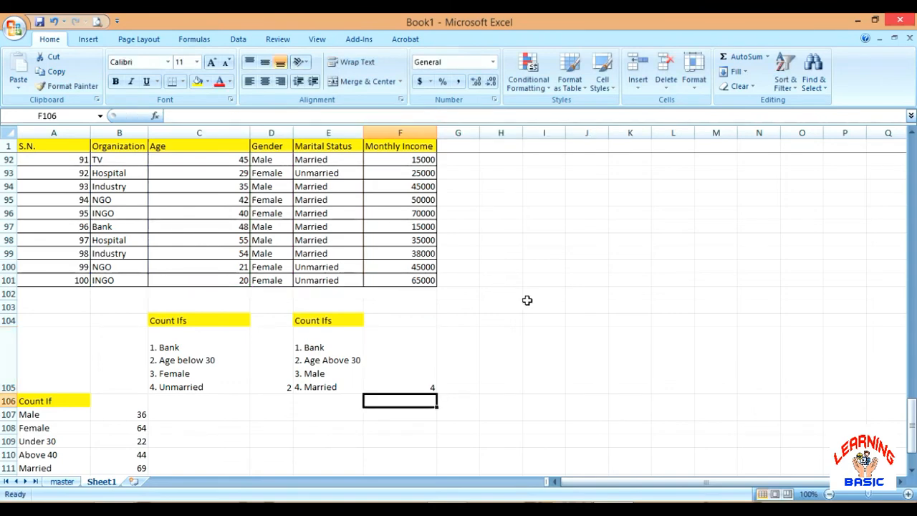
Turn on filtering for the survey table's header row, starting from cell A1
click(488, 347)
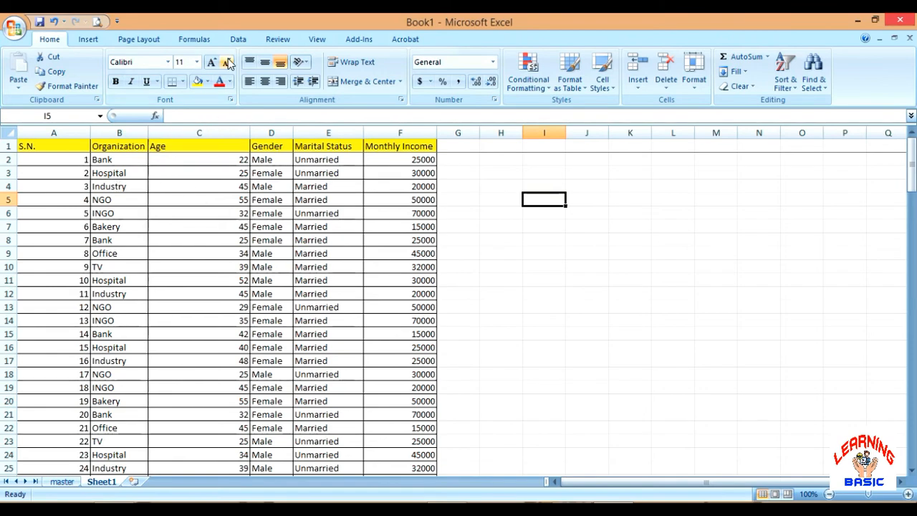
click(240, 40)
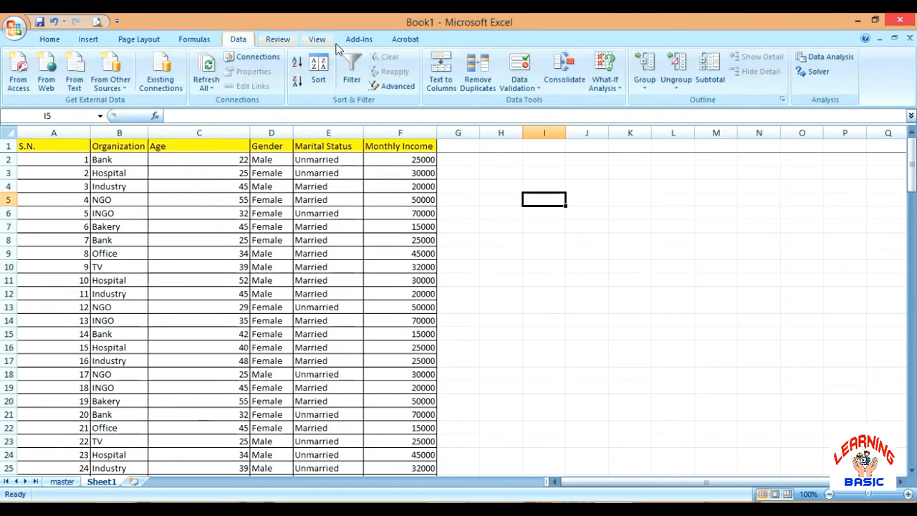
click(349, 74)
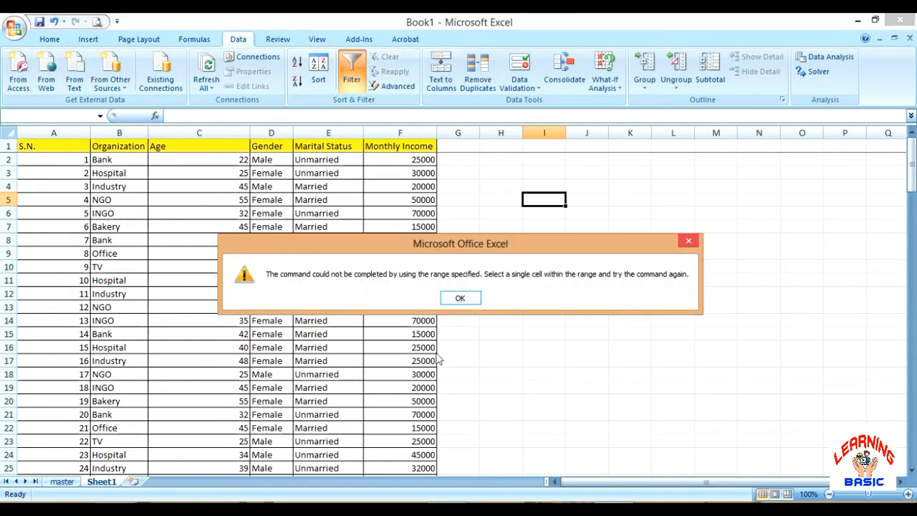
click(461, 297)
click(83, 146)
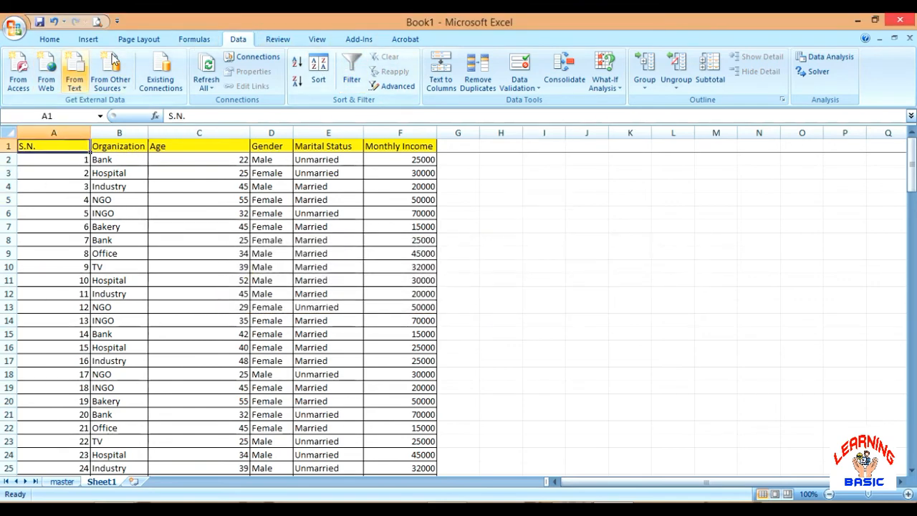
click(354, 66)
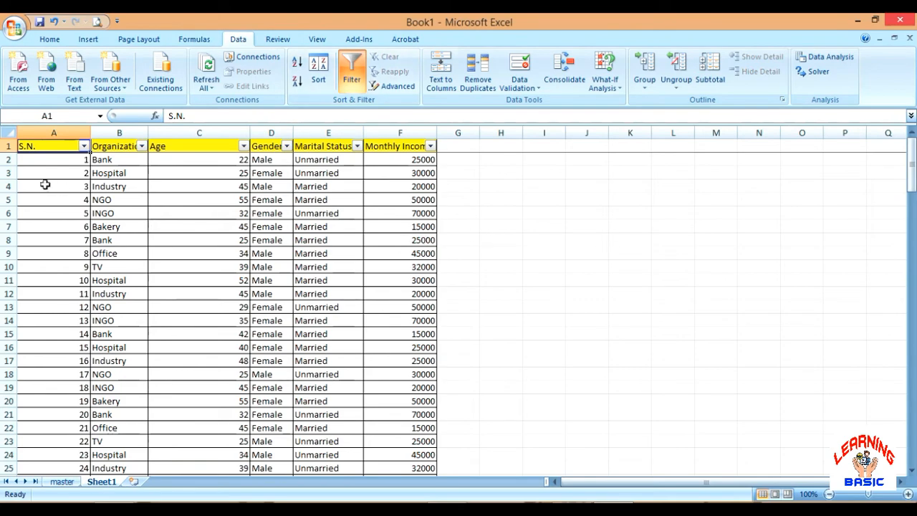
Filter the Gender column to show only the Male records
scroll(279, 245, down, 20)
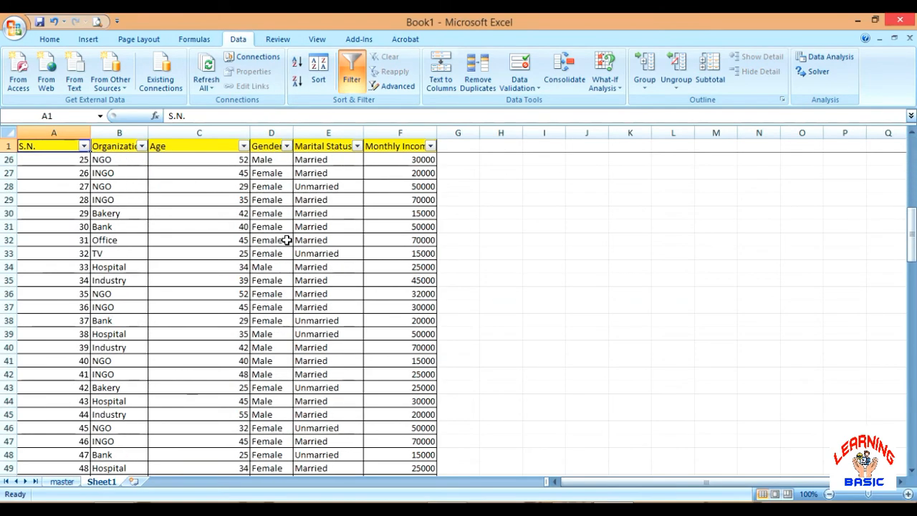
scroll(280, 245, down, 12)
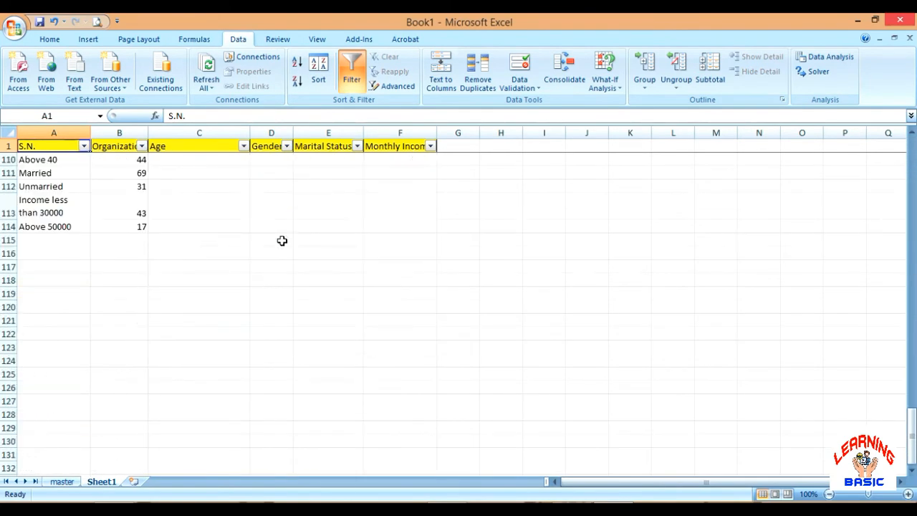
scroll(282, 239, up, 3)
click(179, 321)
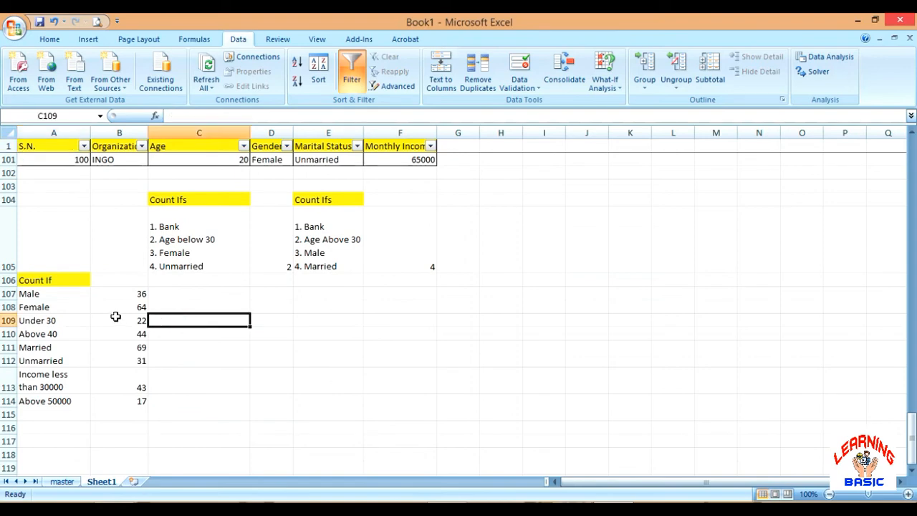
click(73, 295)
scroll(251, 140, up, 2)
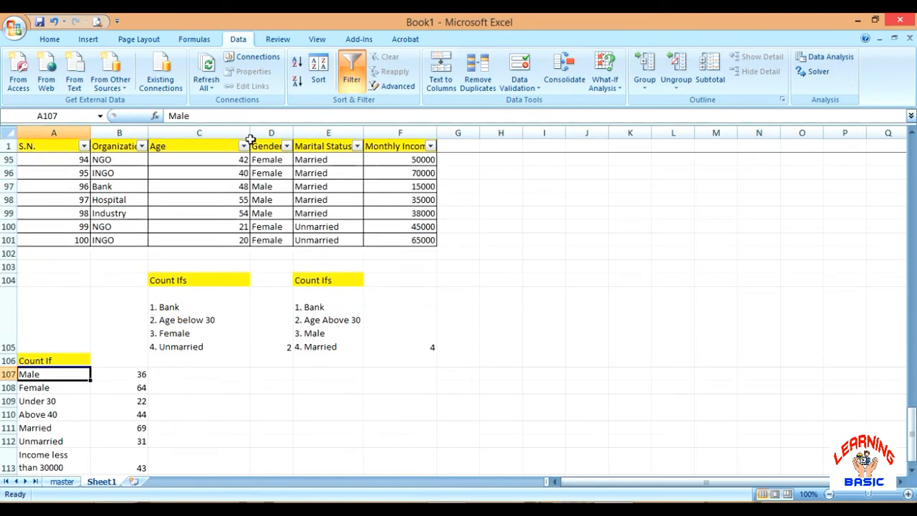
click(287, 146)
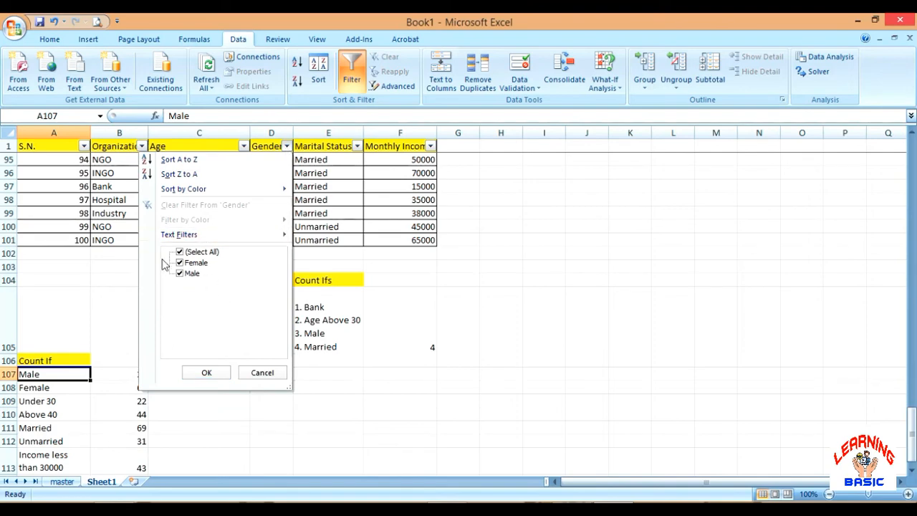
click(179, 253)
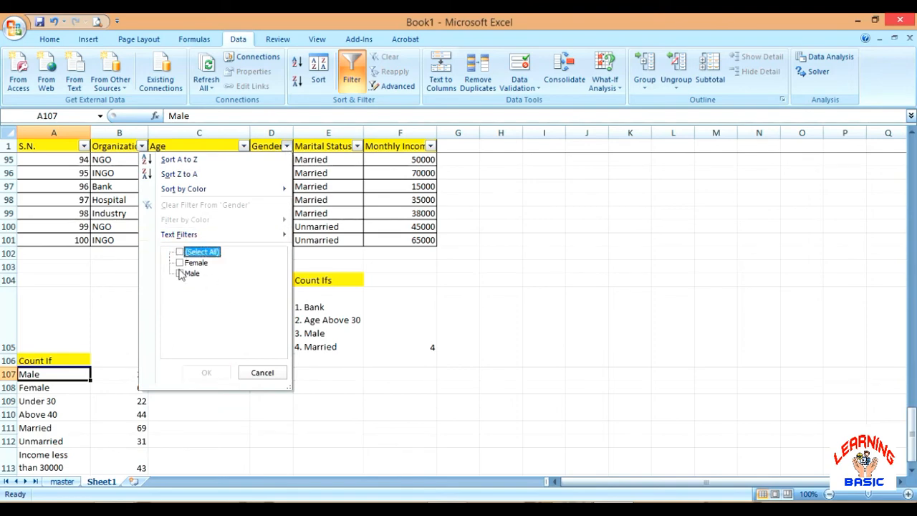
click(180, 273)
click(204, 373)
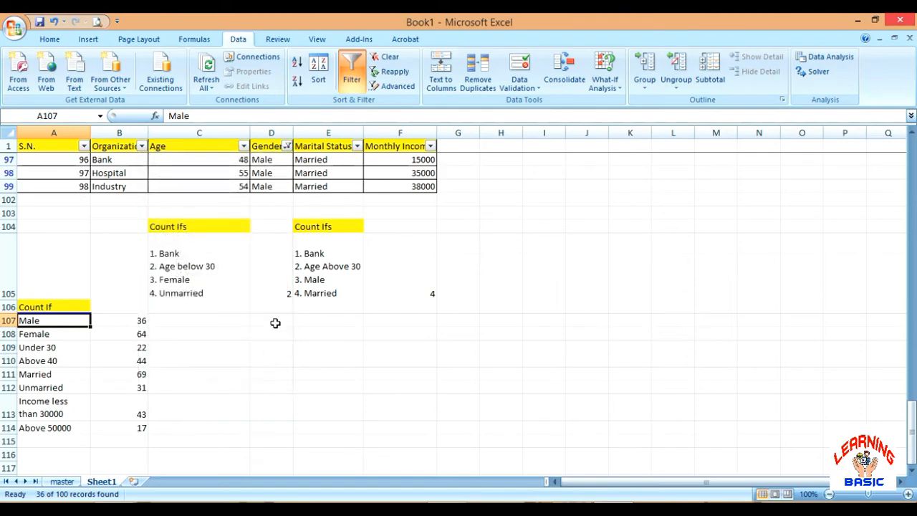
Select all filtered Gender entries from D2 downward to check how many records they contain
scroll(276, 323, up, 8)
click(263, 210)
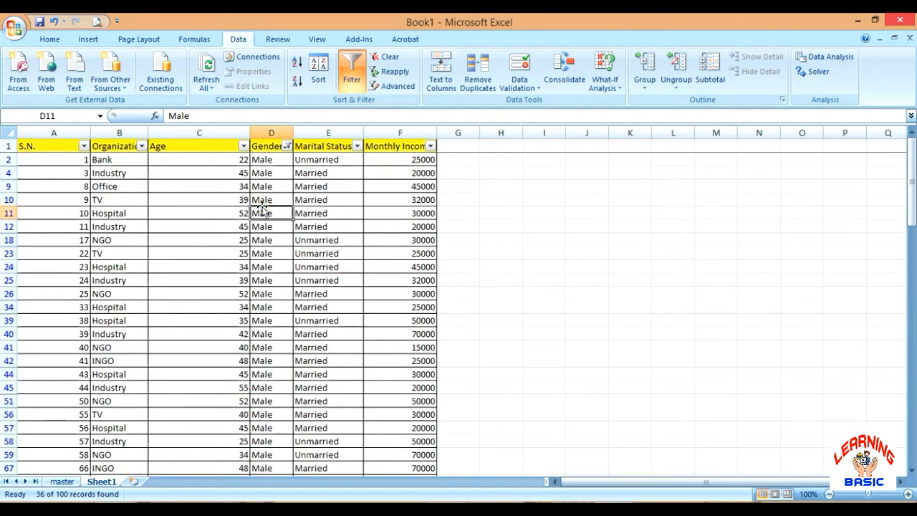
scroll(263, 188, down, 7)
scroll(262, 188, up, 7)
click(264, 160)
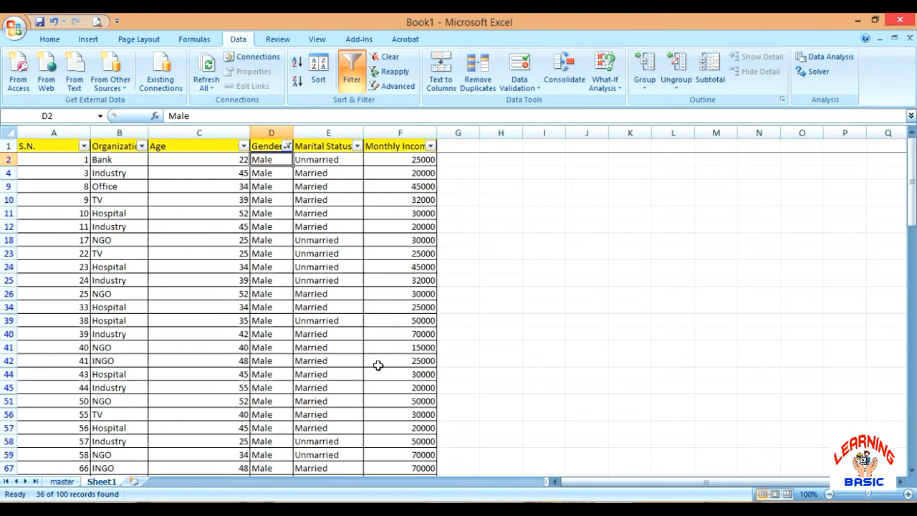
key(ctrl+shift+Down)
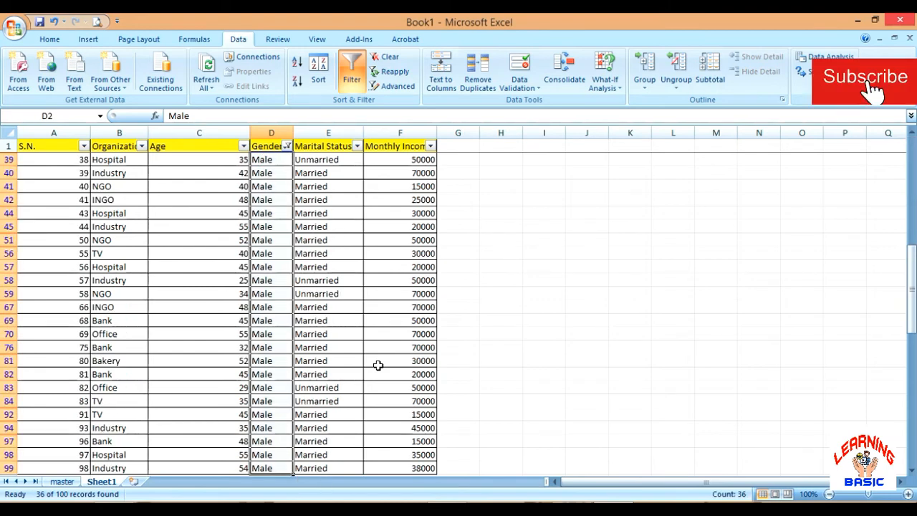
click(549, 500)
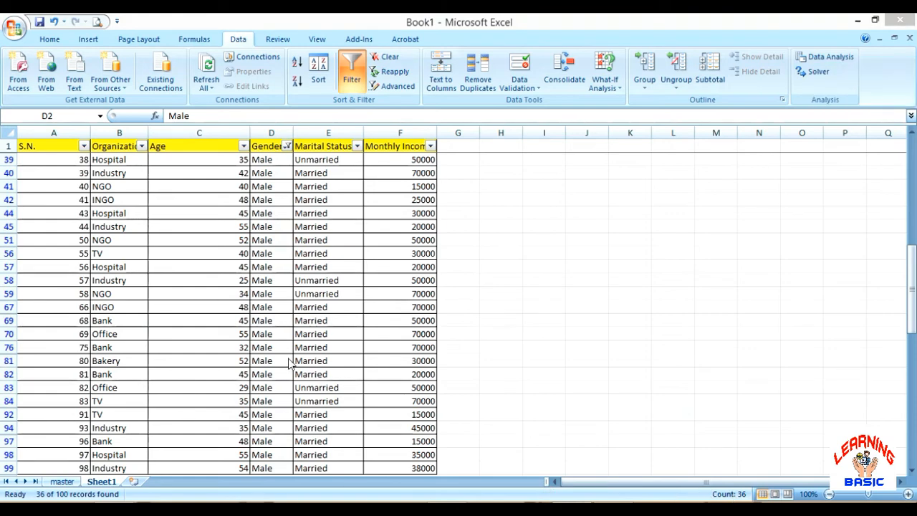
Compare the filtered record count with the COUNTIF result for Male in B107
scroll(405, 319, down, 9)
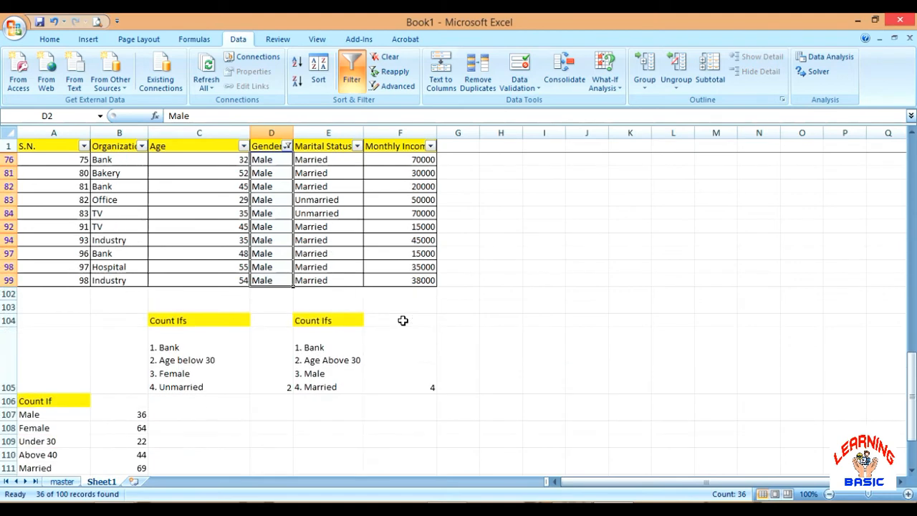
click(143, 280)
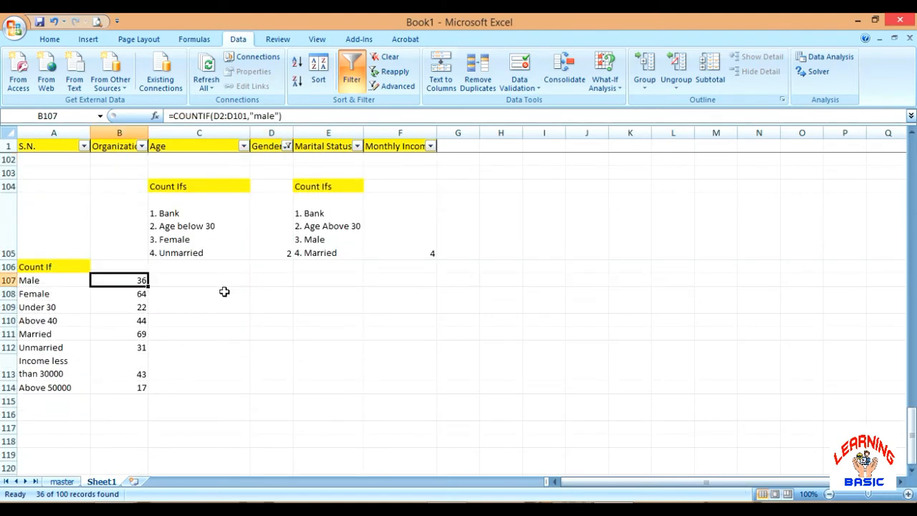
scroll(224, 292, up, 10)
scroll(224, 292, down, 11)
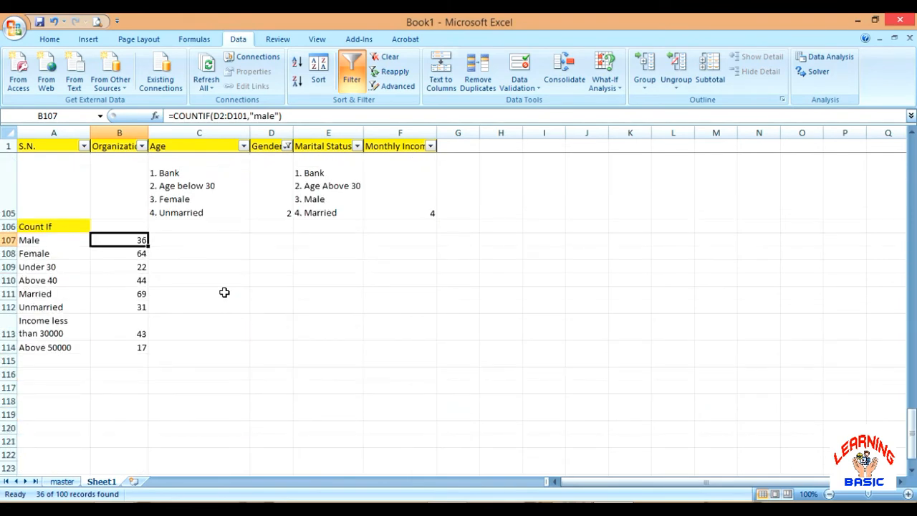
Change the Gender column filter to show only the Female records
scroll(224, 292, up, 5)
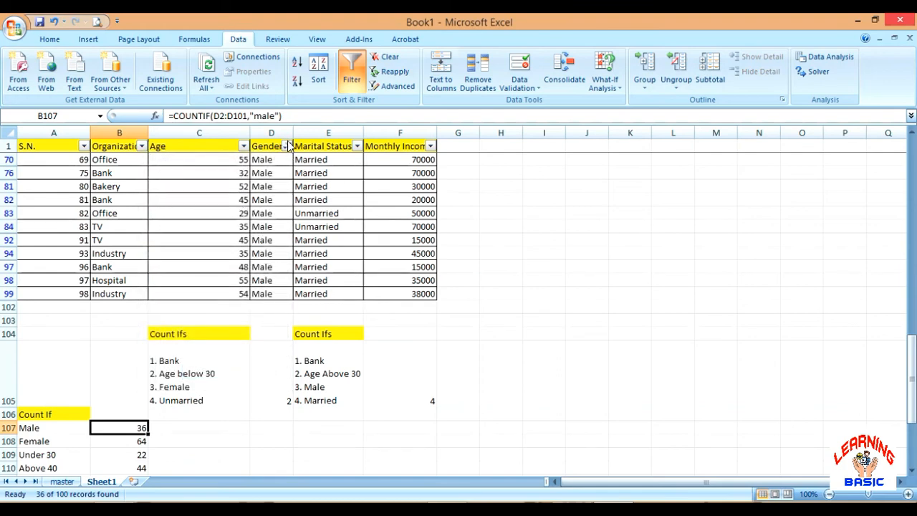
click(287, 145)
click(181, 273)
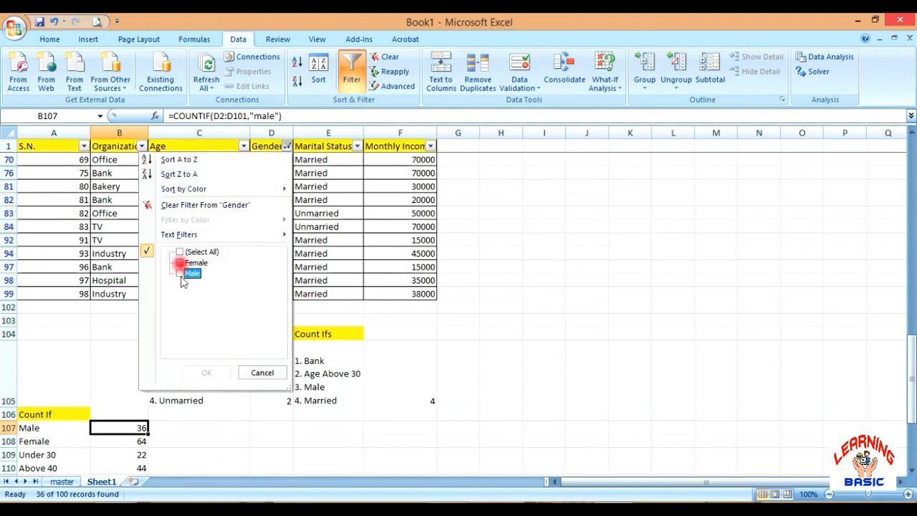
click(180, 262)
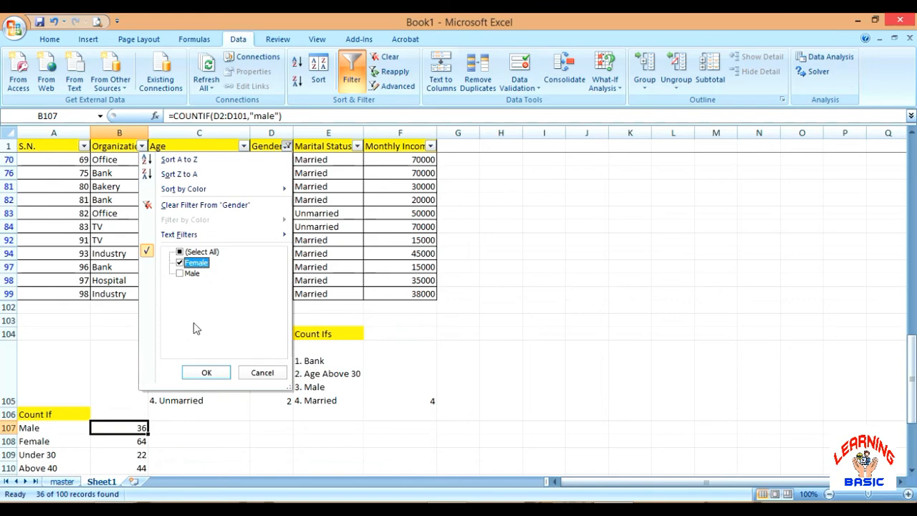
click(212, 375)
Select all filtered Female entries in the Gender column, from D3 down to D101, to check how many records they contain
click(266, 428)
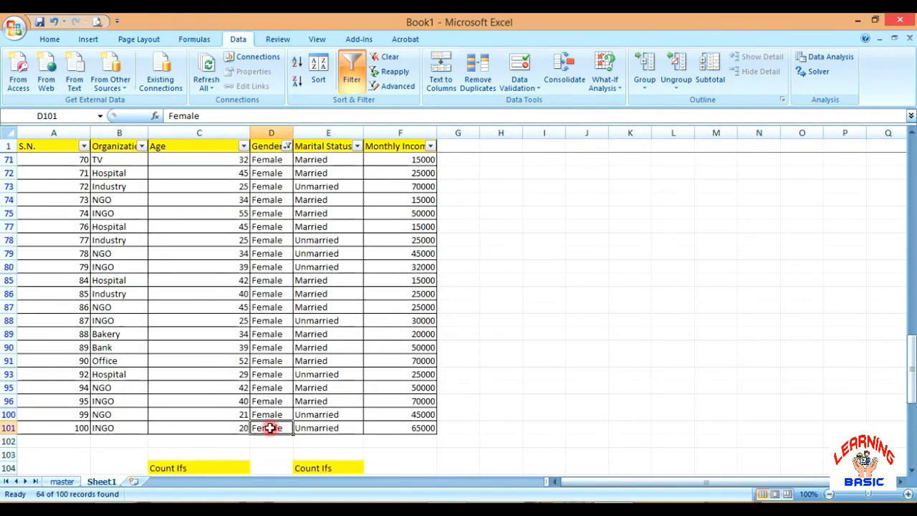
key(ctrl+shift+Up)
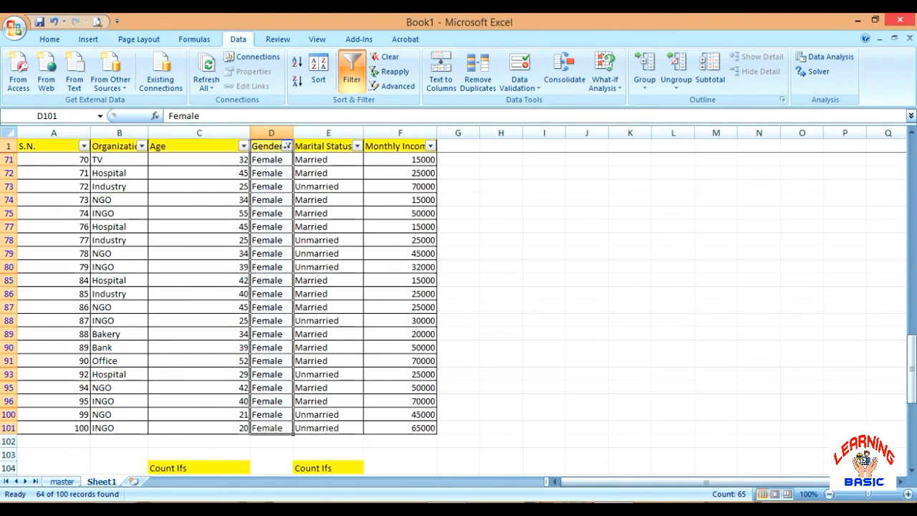
click(119, 441)
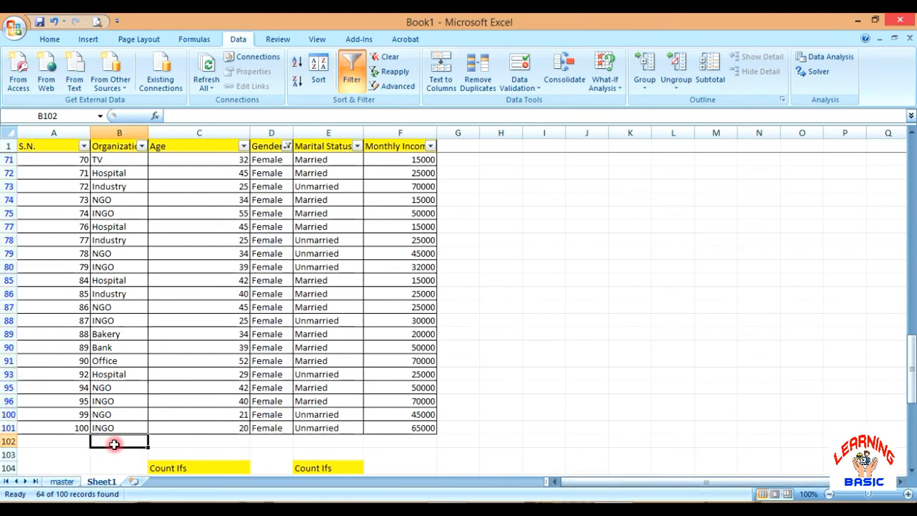
scroll(115, 430, down, 5)
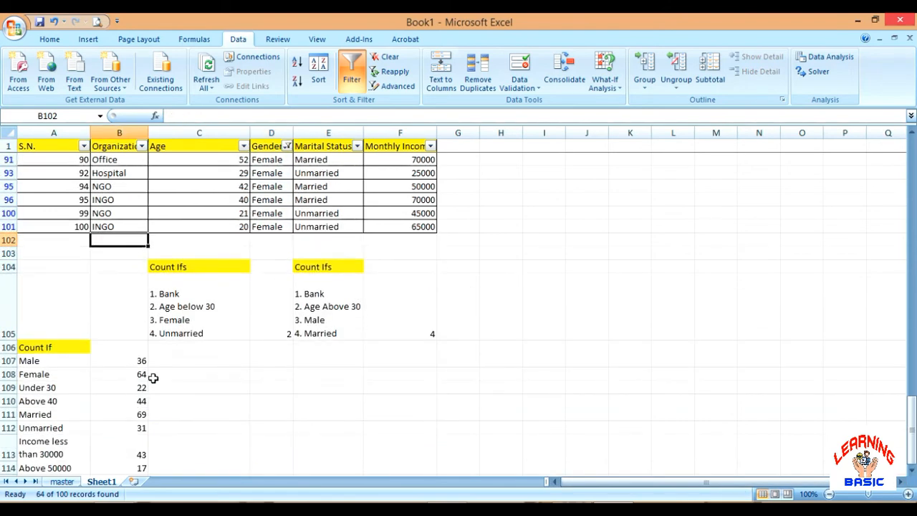
scroll(153, 378, up, 18)
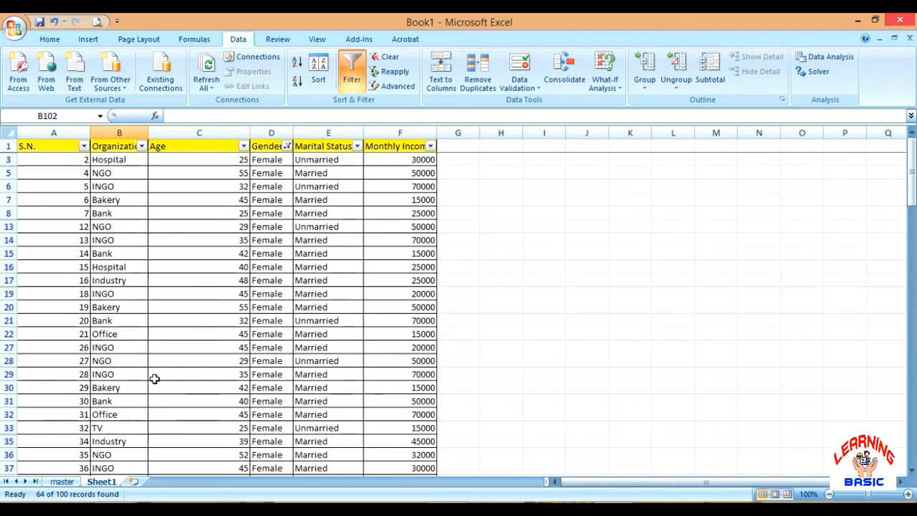
click(270, 159)
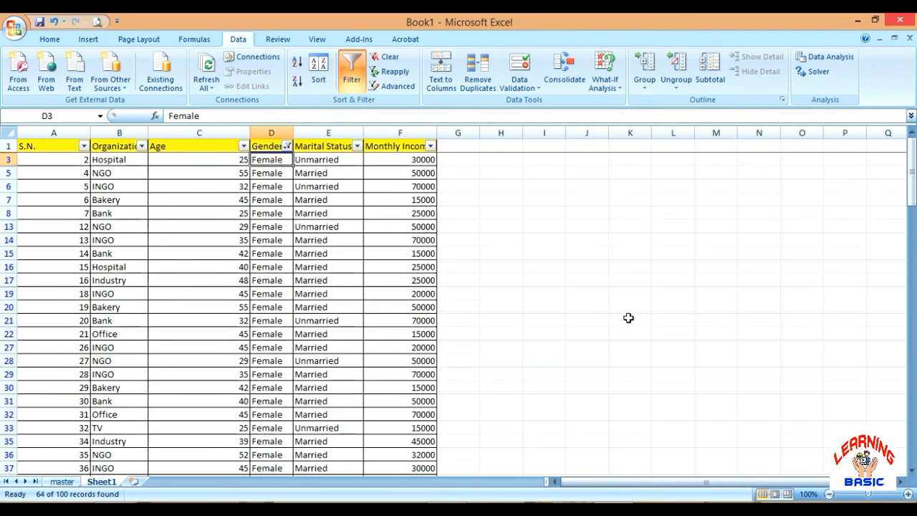
key(ctrl+shift+Down)
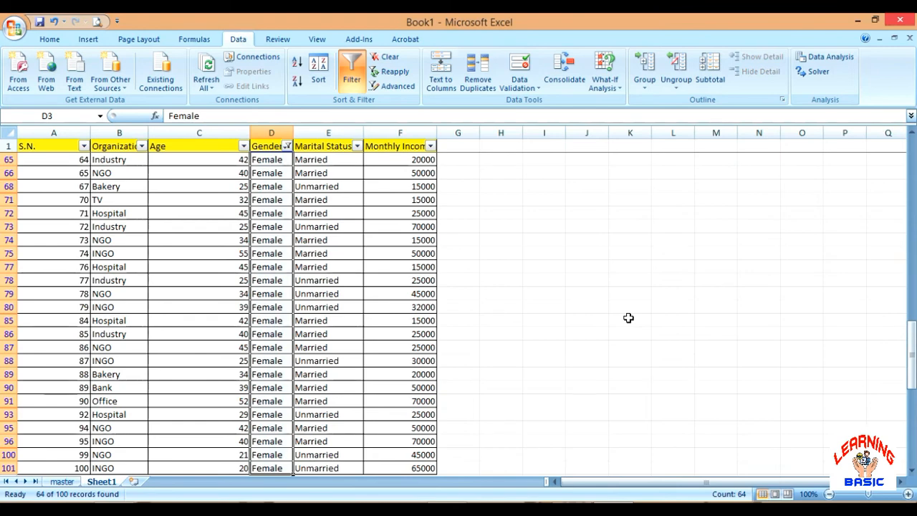
Compare the filtered record count with the COUNTIF result for Female in B108
scroll(458, 341, down, 6)
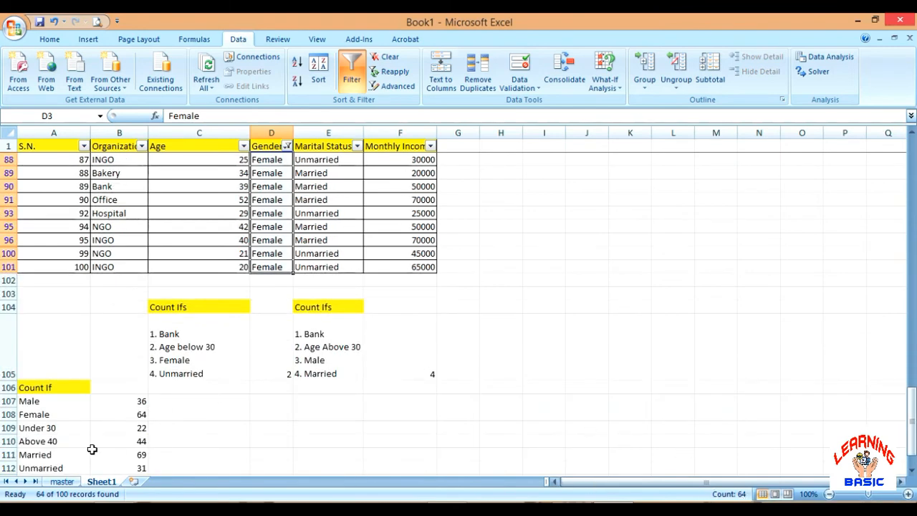
click(126, 415)
scroll(239, 385, down, 4)
scroll(240, 385, up, 8)
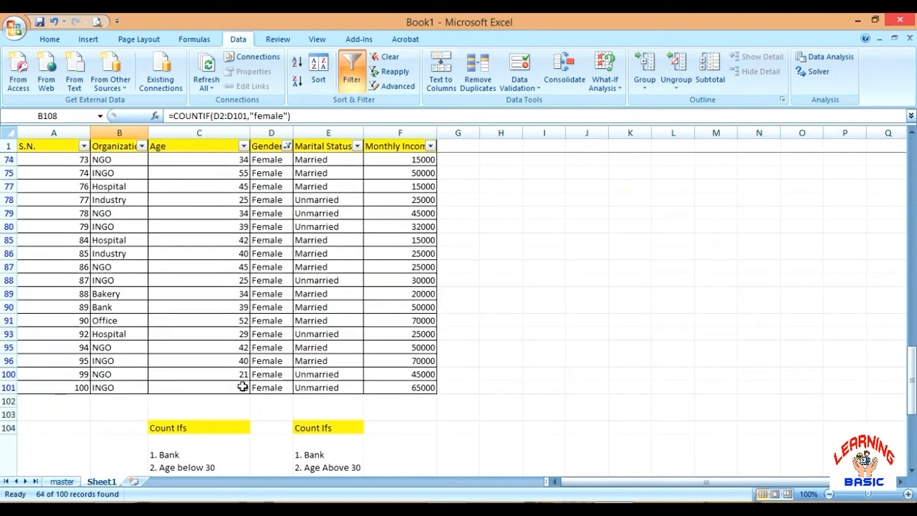
Turn off filtering for the survey table so that all records are shown, and return to the Count Ifs criteria
scroll(243, 387, down, 7)
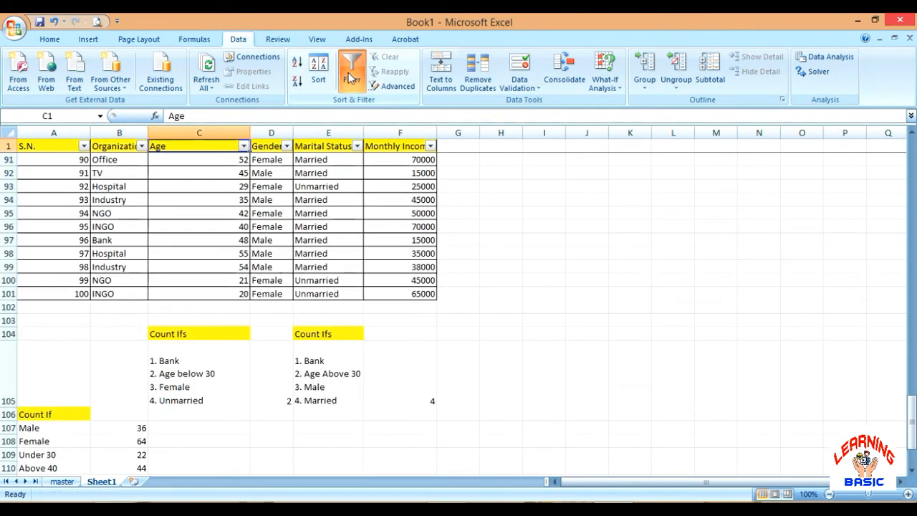
click(351, 75)
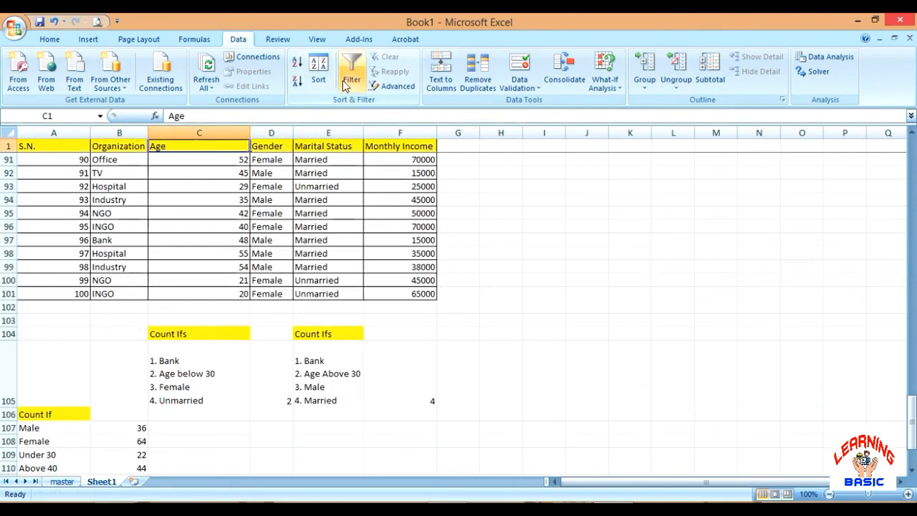
scroll(313, 172, up, 14)
scroll(314, 172, up, 16)
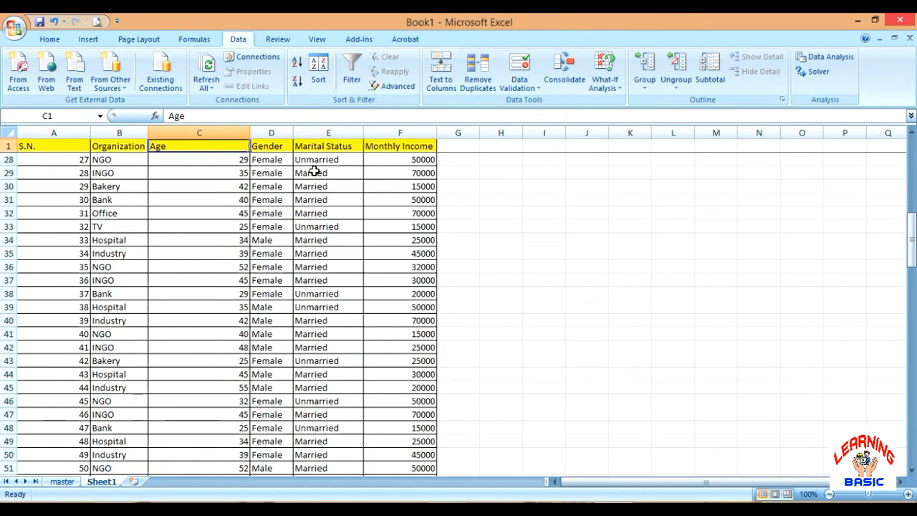
scroll(313, 172, down, 7)
scroll(313, 172, down, 20)
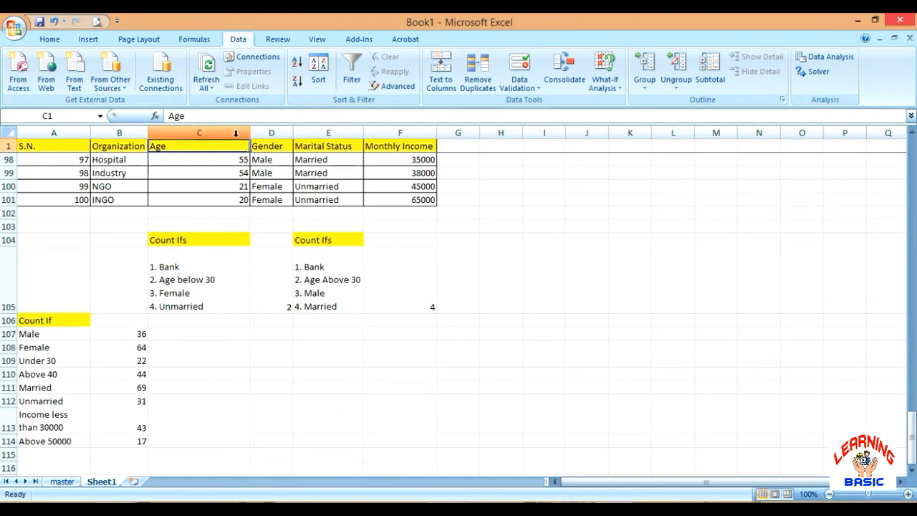
Turn on filtering for the survey table and limit the Organization column to Bank
click(351, 72)
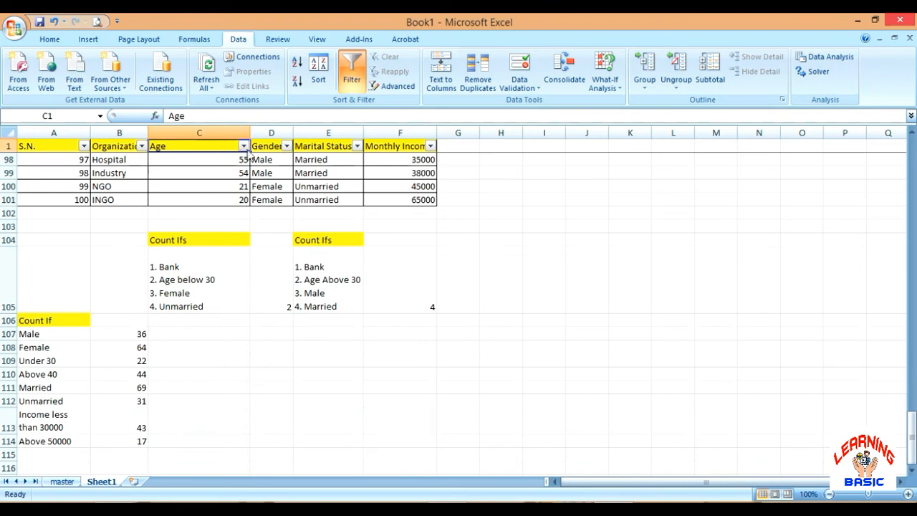
click(141, 146)
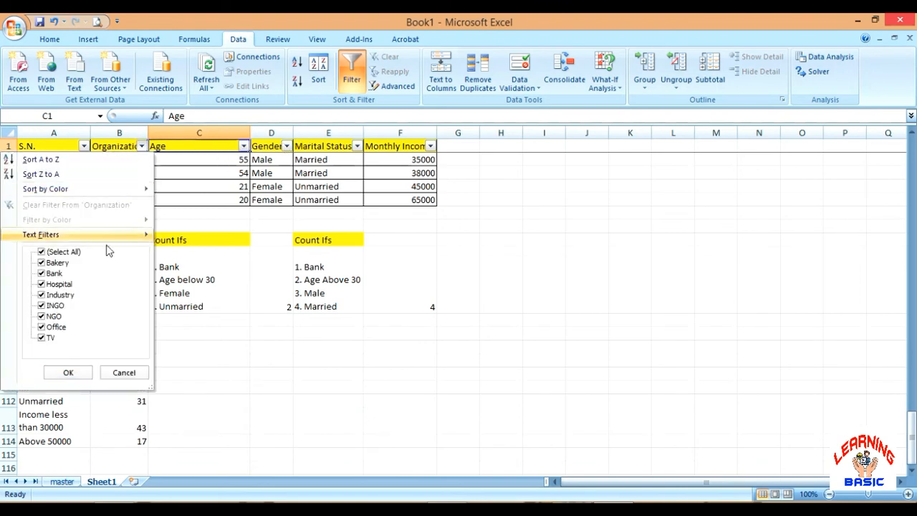
click(42, 252)
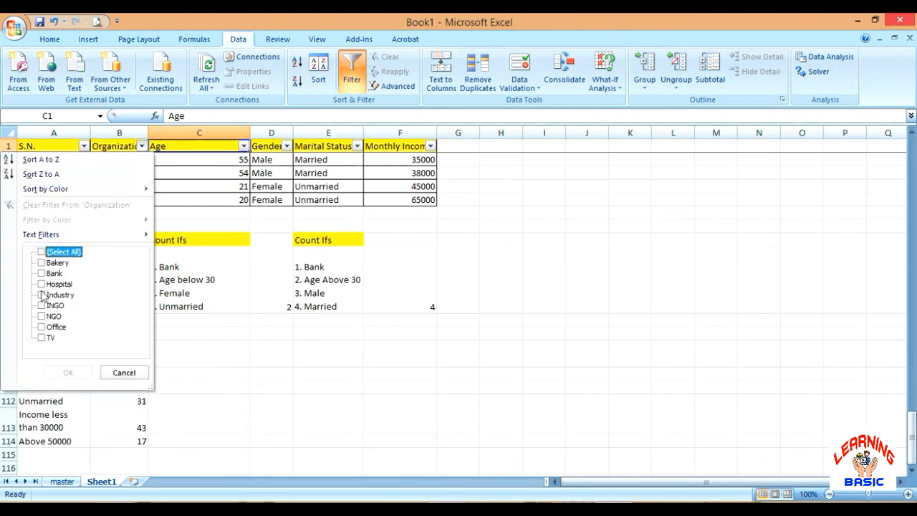
click(42, 273)
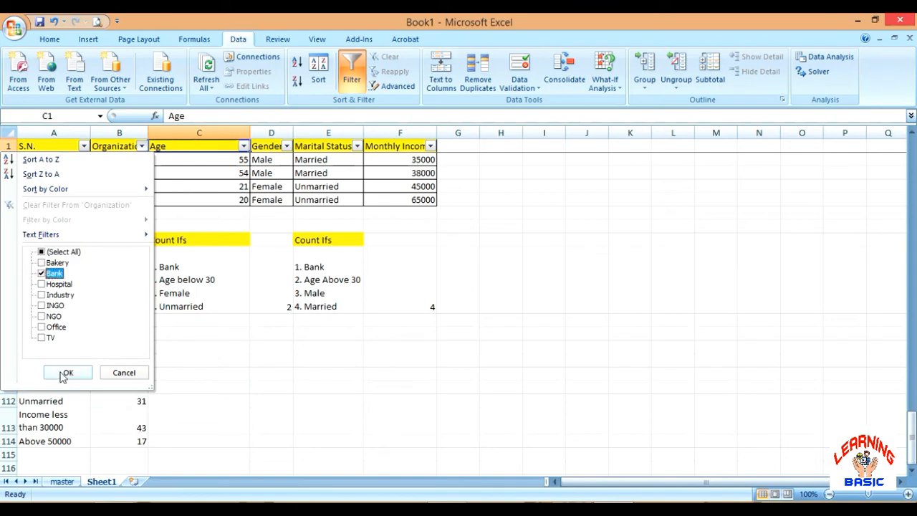
click(68, 373)
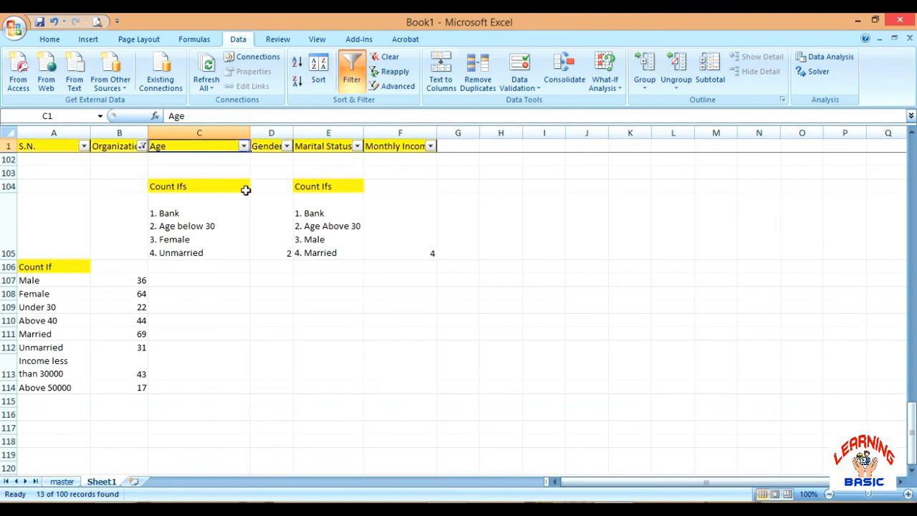
Filter the Age column with a number filter for values less than 30
click(244, 146)
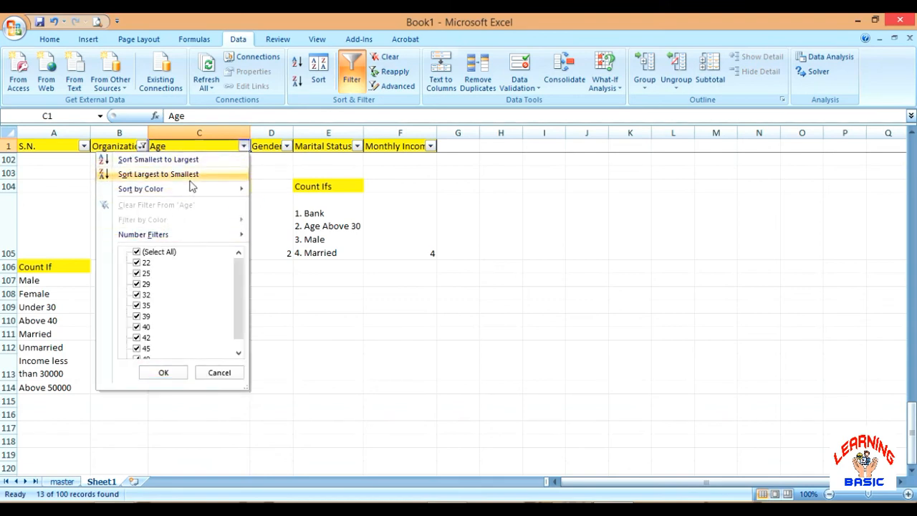
mouse_move(192, 195)
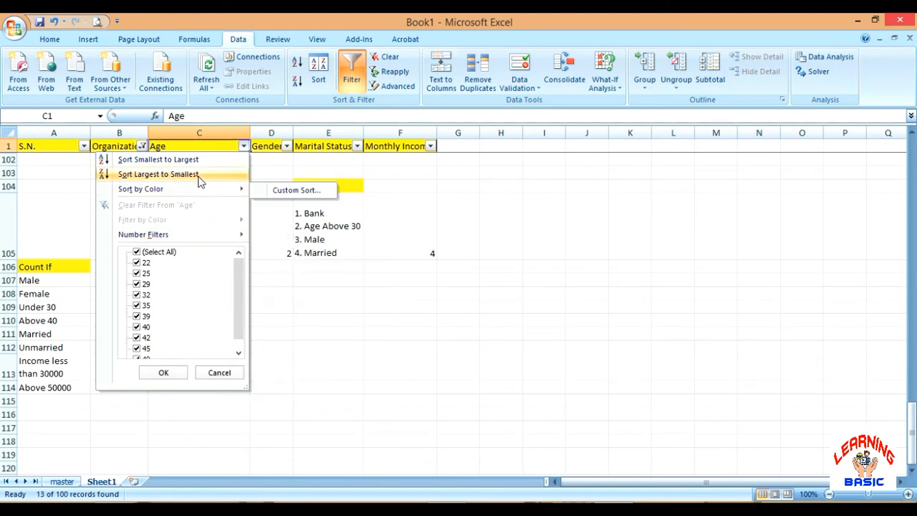
mouse_move(203, 234)
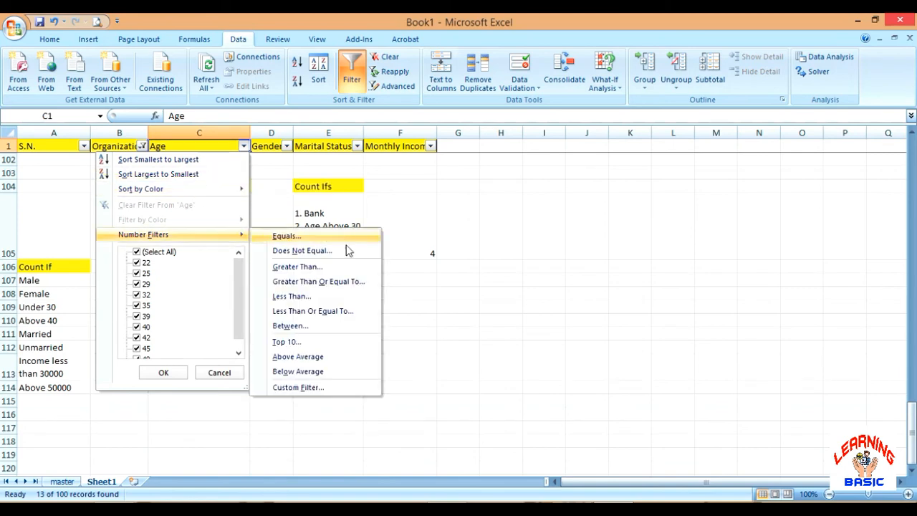
click(326, 299)
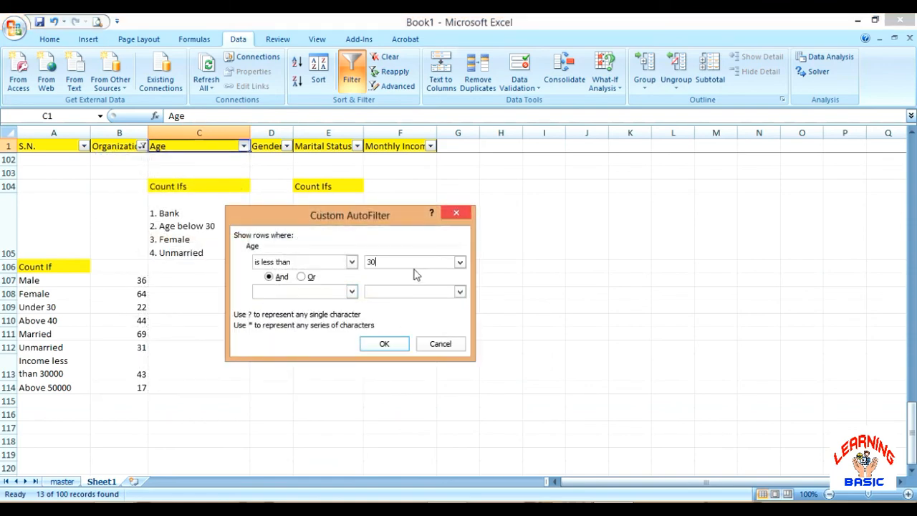
click(384, 343)
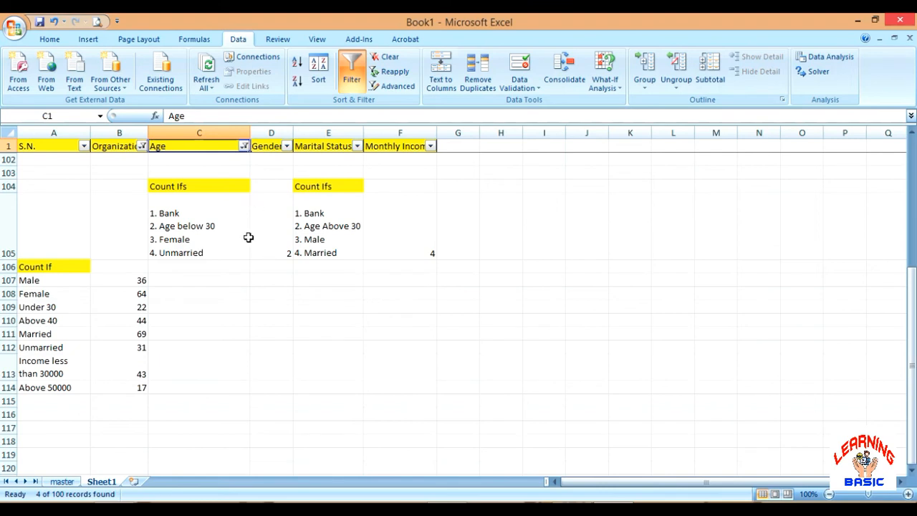
Filter the Gender column to Female and the Marital Status column to Unmarried
click(287, 146)
click(180, 273)
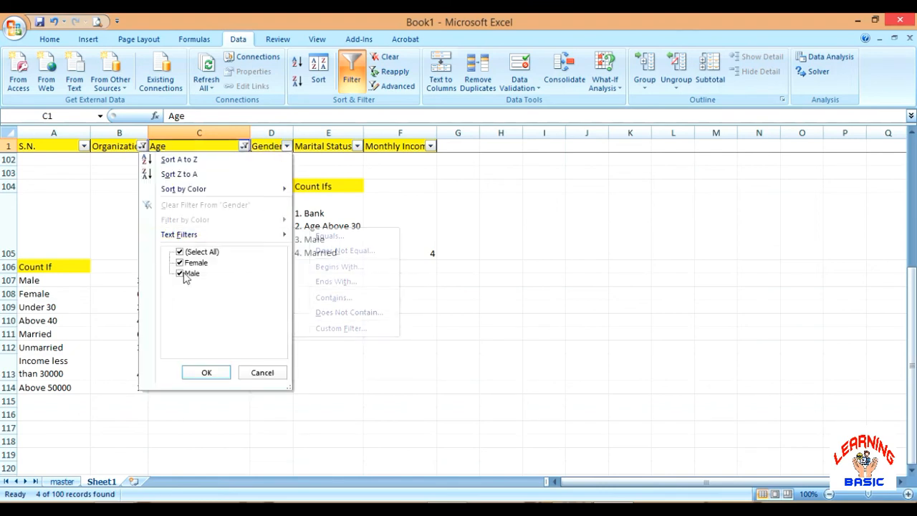
click(206, 372)
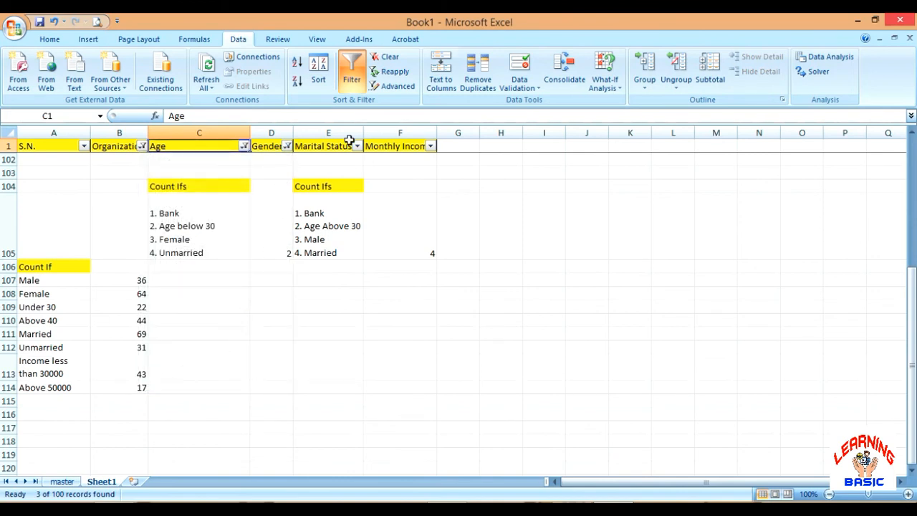
click(357, 146)
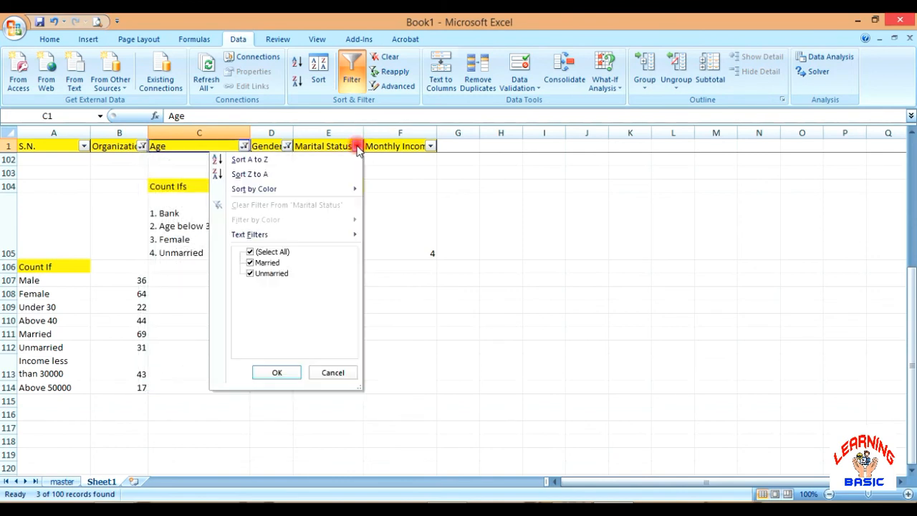
click(250, 262)
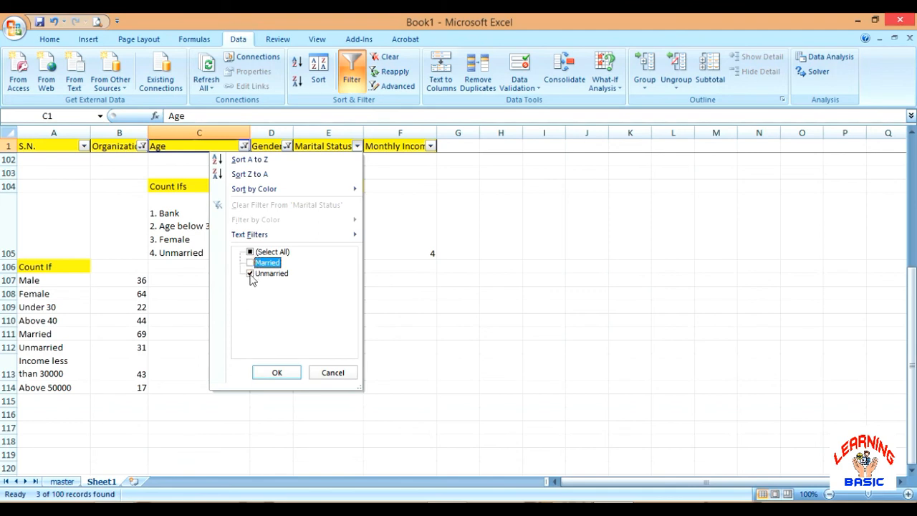
click(284, 373)
Check the remaining filtered records against the COUNTIFS result for unmarried female bank employees below 30
scroll(277, 352, up, 1)
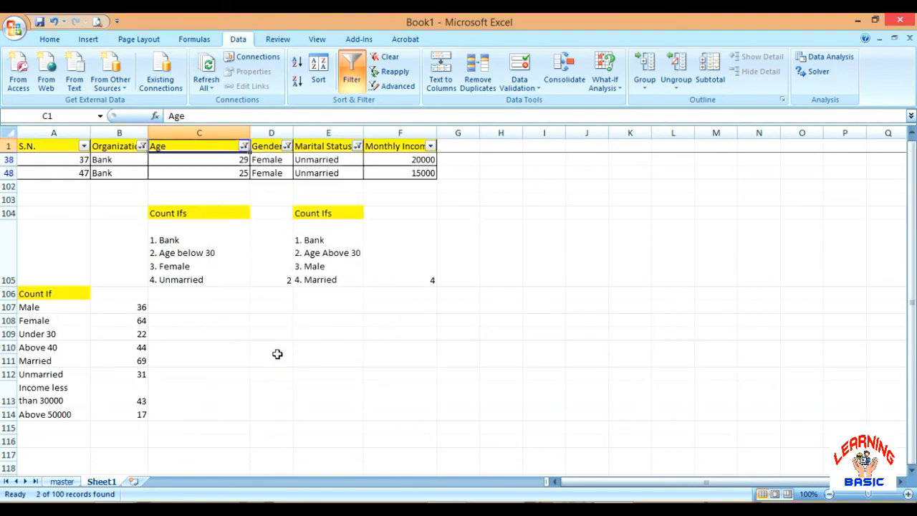
click(188, 163)
click(185, 174)
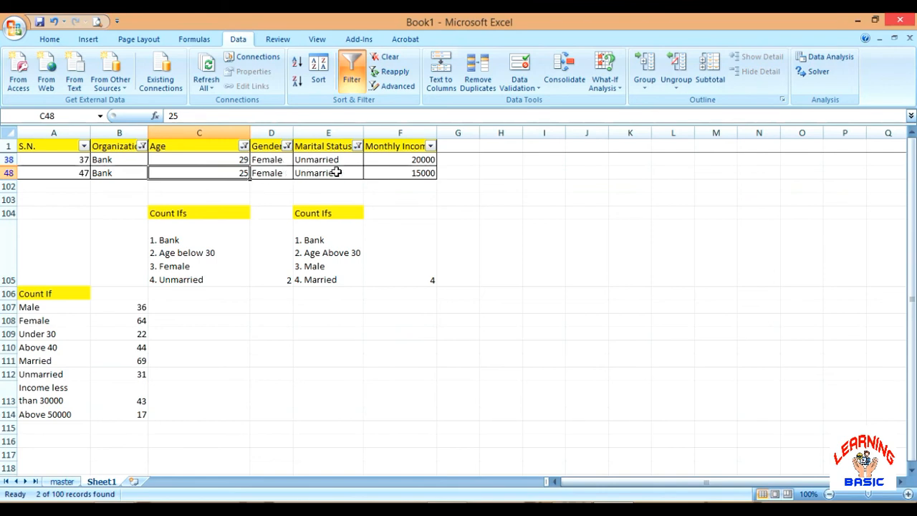
Clear all column filters by turning filtering off, and turn it on again from the Gender header in D1
click(351, 71)
click(267, 316)
key(ctrl+Down)
key(Down)
key(Down)
key(Down)
key(Down)
key(Down)
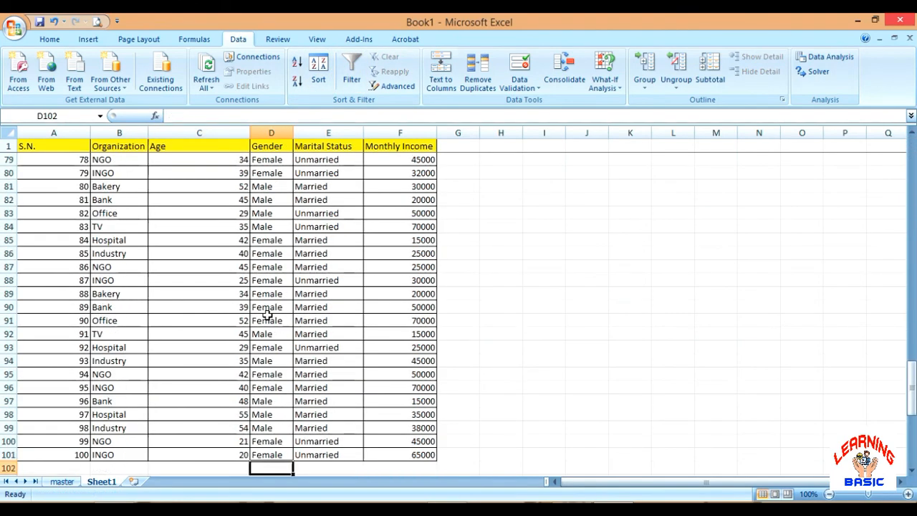
key(Down)
key(Down)
key(Down)
key(Down)
key(Down)
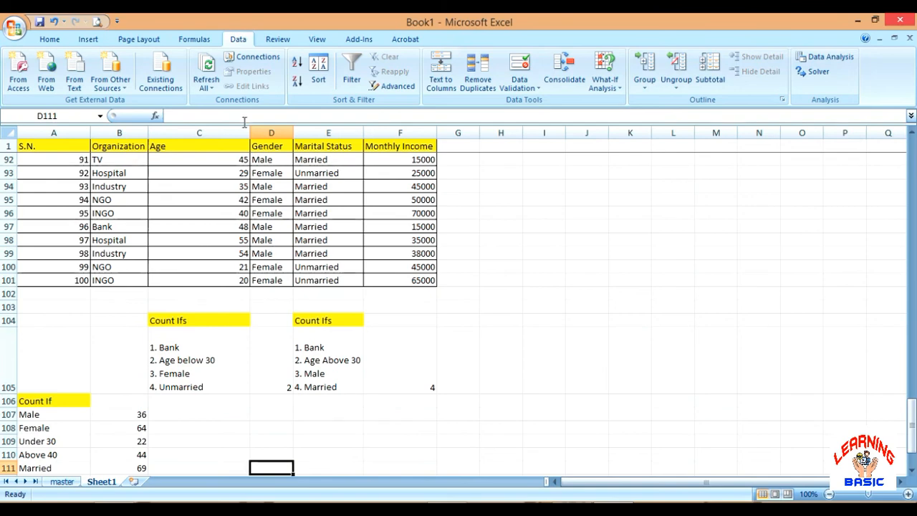
click(267, 145)
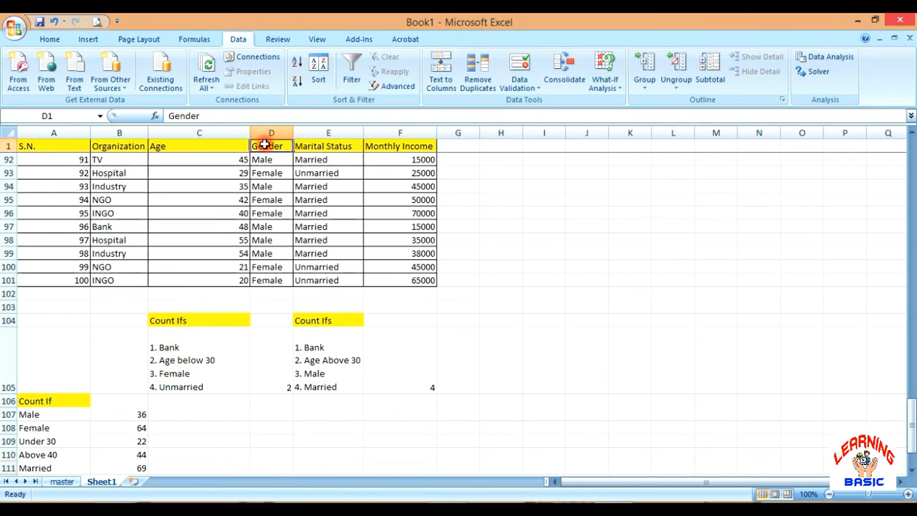
click(352, 71)
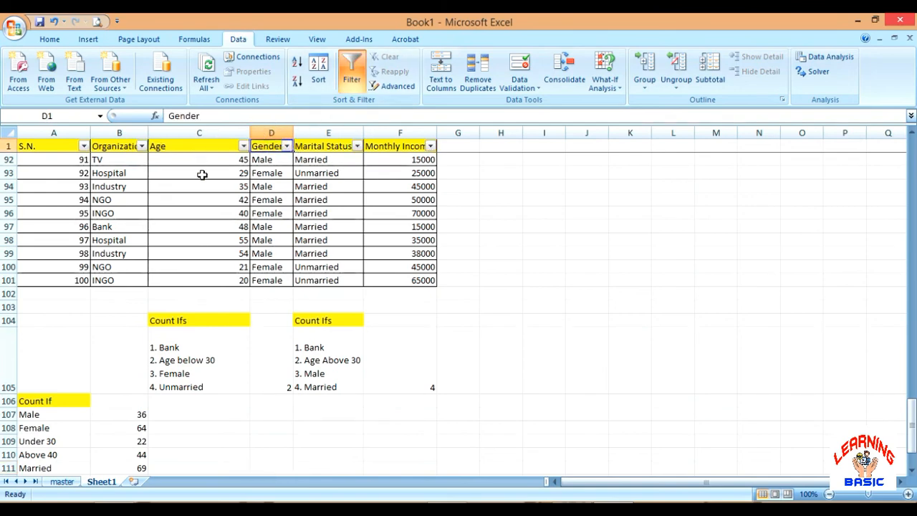
Filter the Organization column to show only Bank records
click(142, 146)
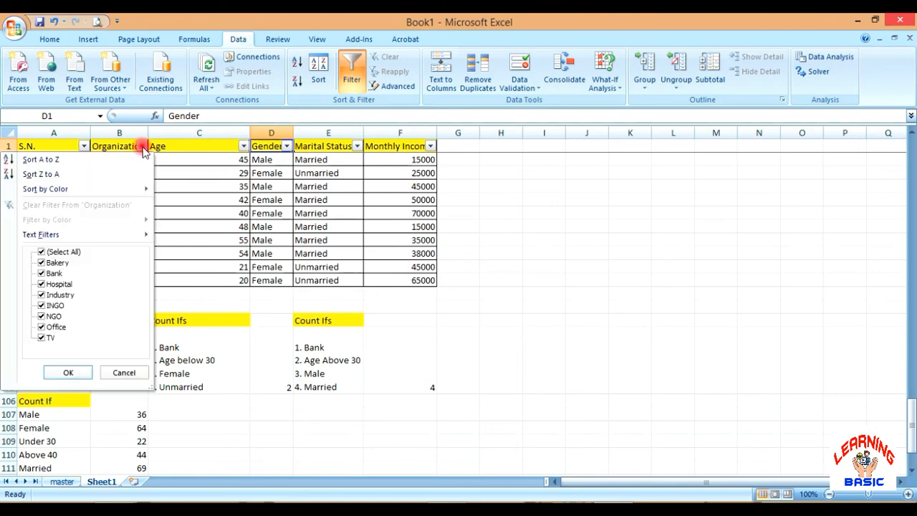
click(43, 252)
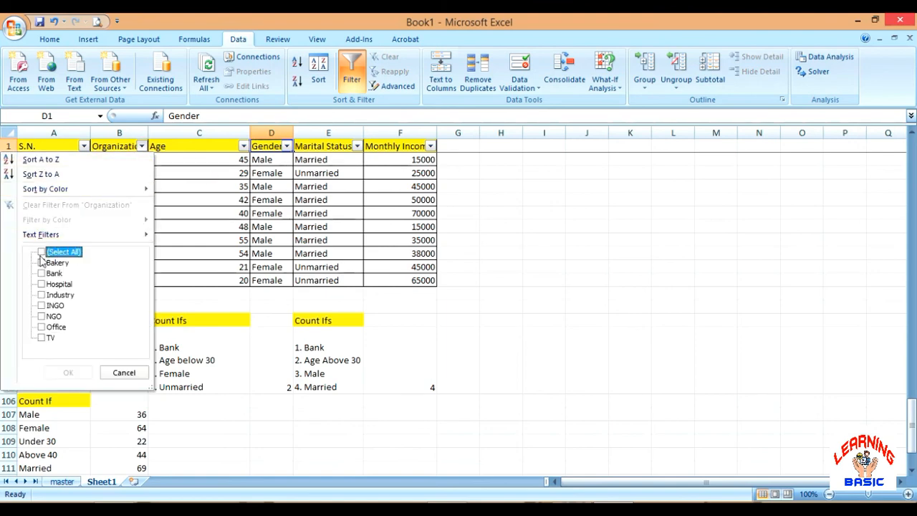
click(43, 274)
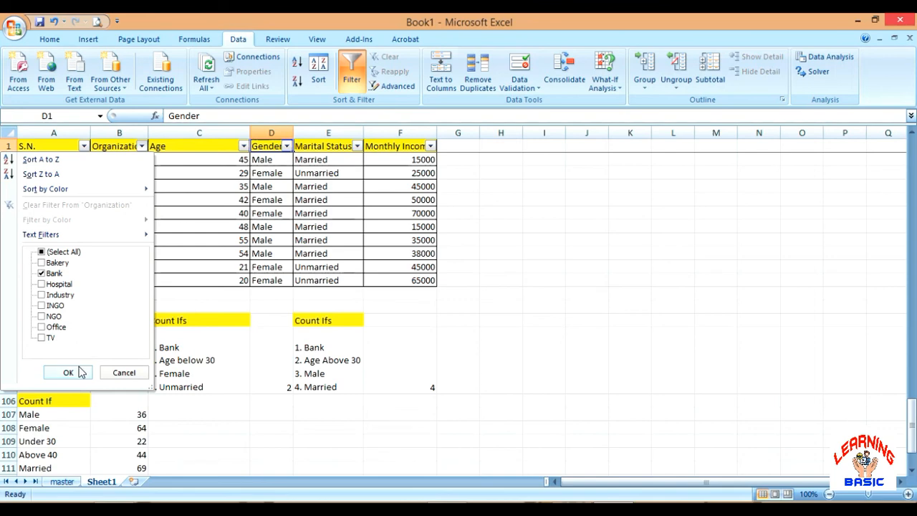
click(76, 372)
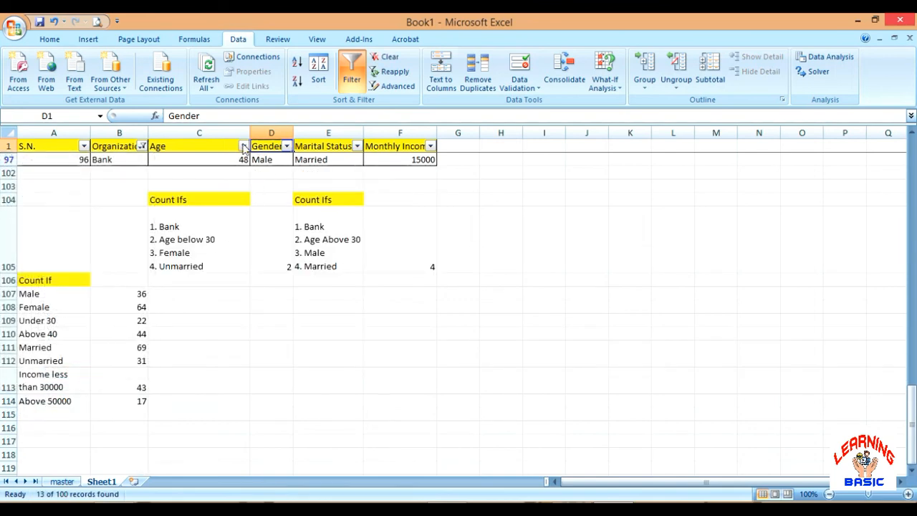
Filter the Age column with a number filter for values greater than 30
click(243, 146)
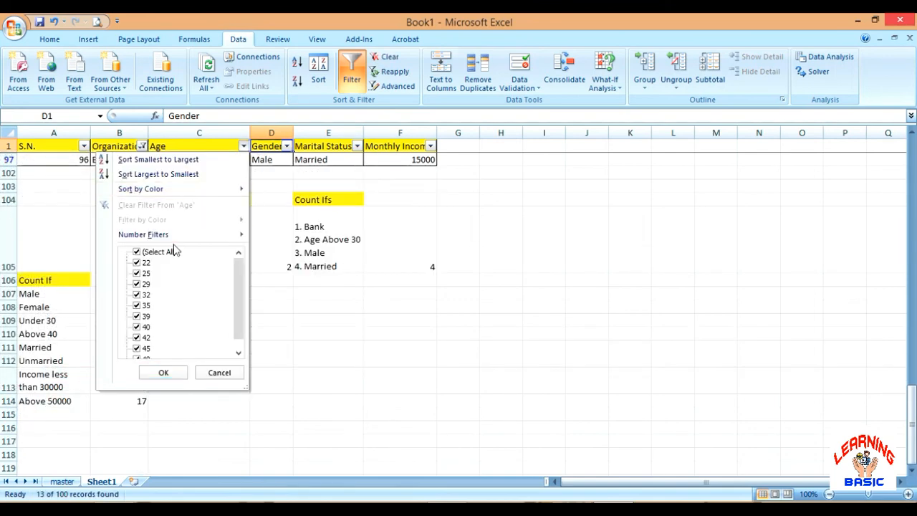
mouse_move(190, 237)
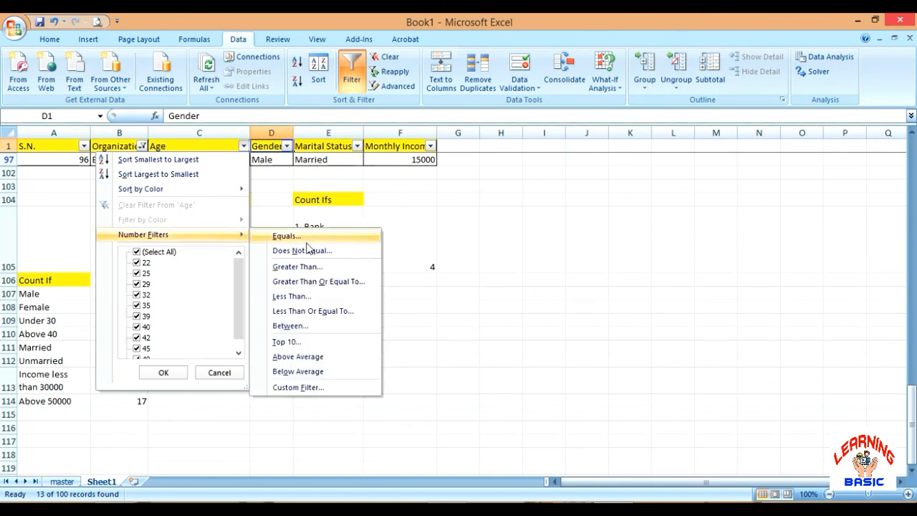
click(309, 267)
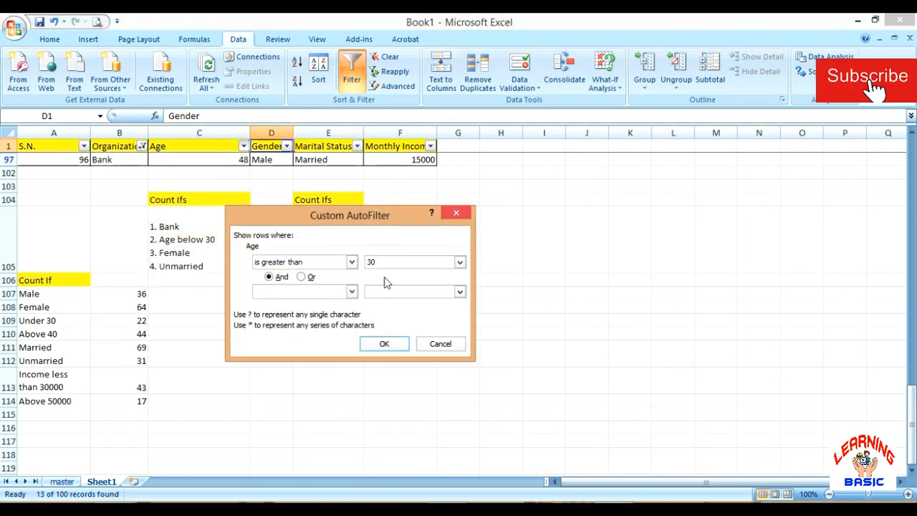
click(362, 345)
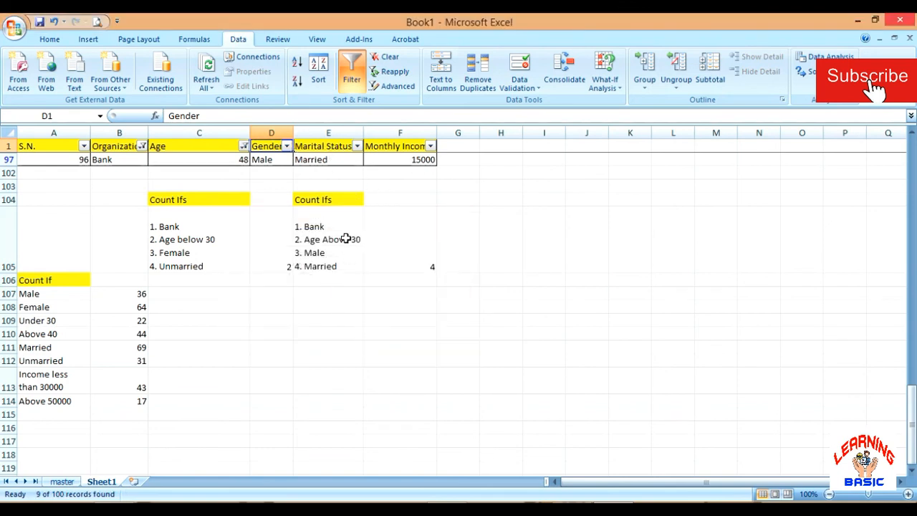
Filter the Gender column to Male and accept Married as the selection for the Marital Status column
click(288, 147)
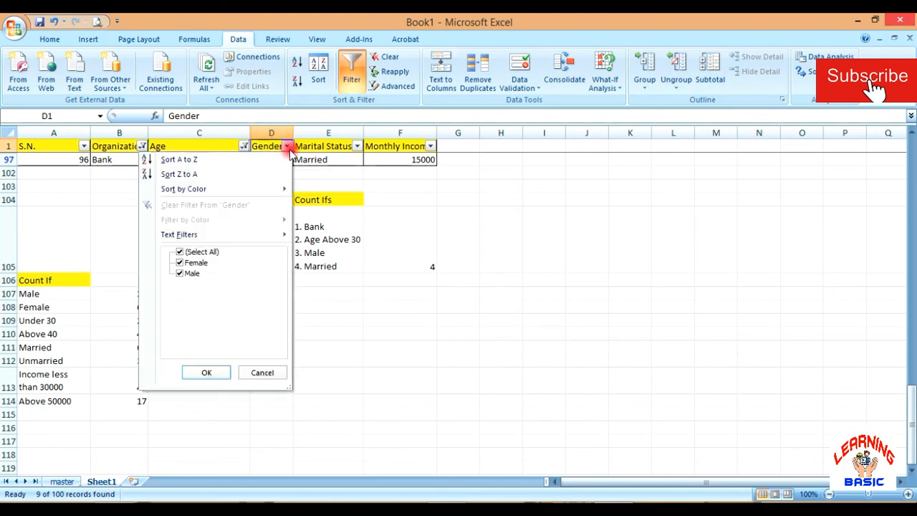
click(181, 264)
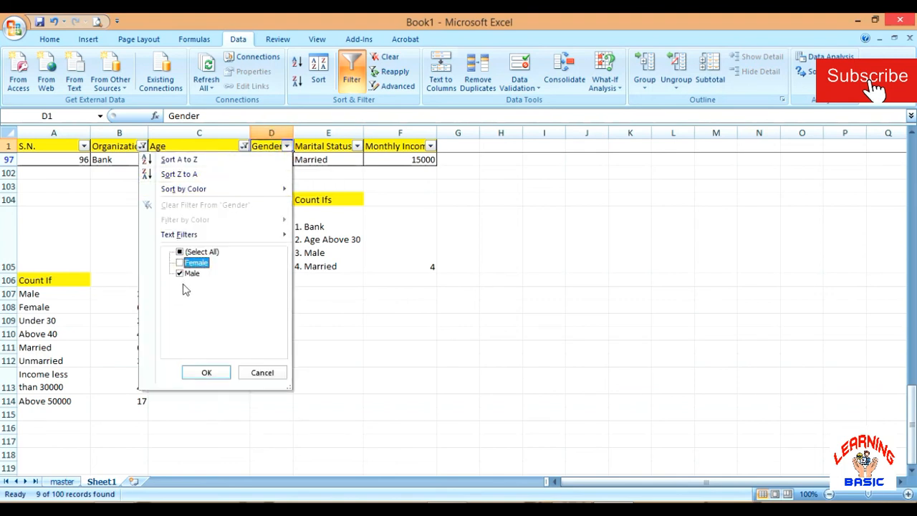
click(206, 372)
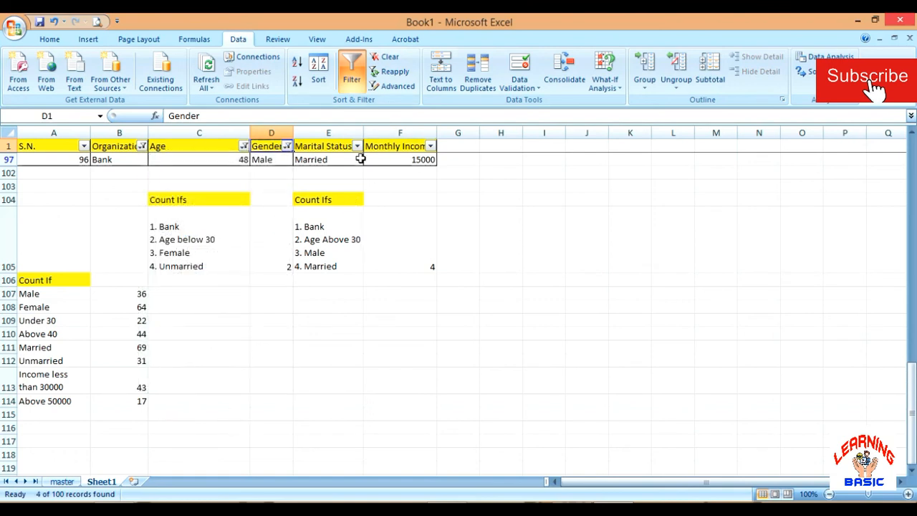
click(357, 145)
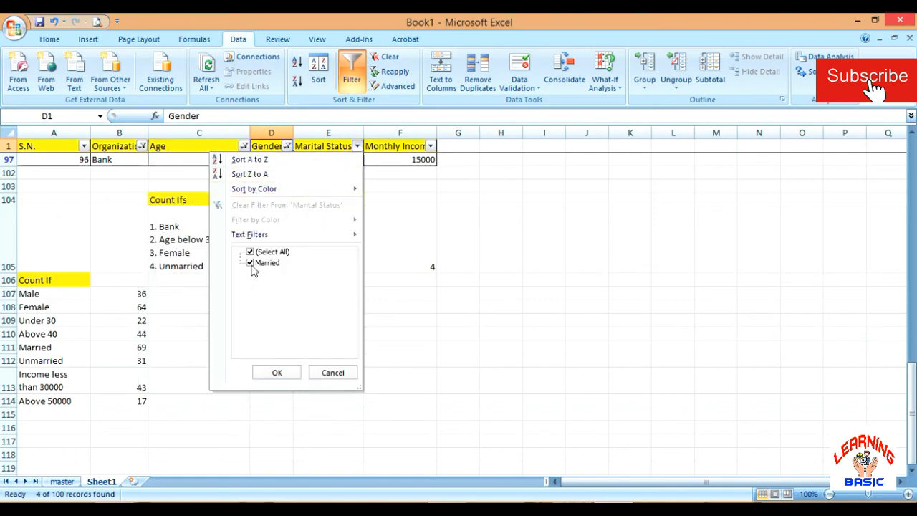
click(277, 374)
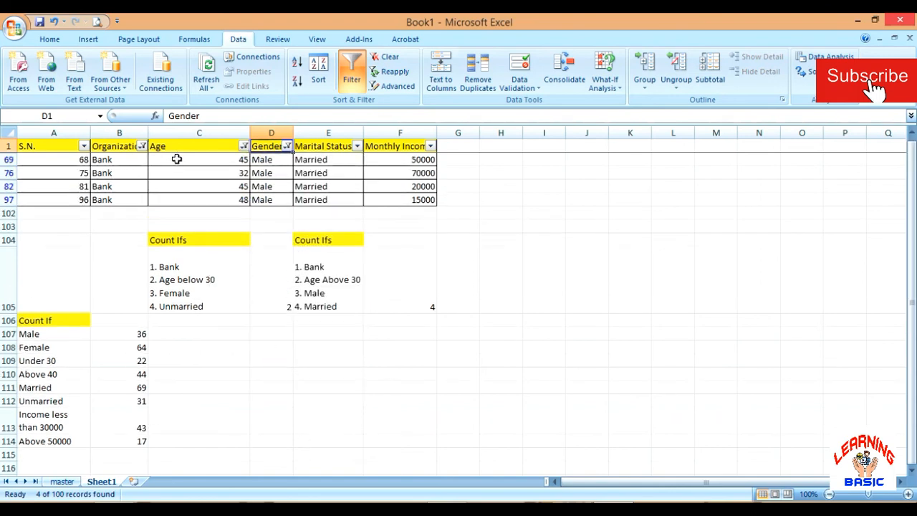
Compare the remaining filtered records with the COUNTIFS result in F105 for married male bank employees above 30
drag(179, 173, 189, 201)
click(387, 291)
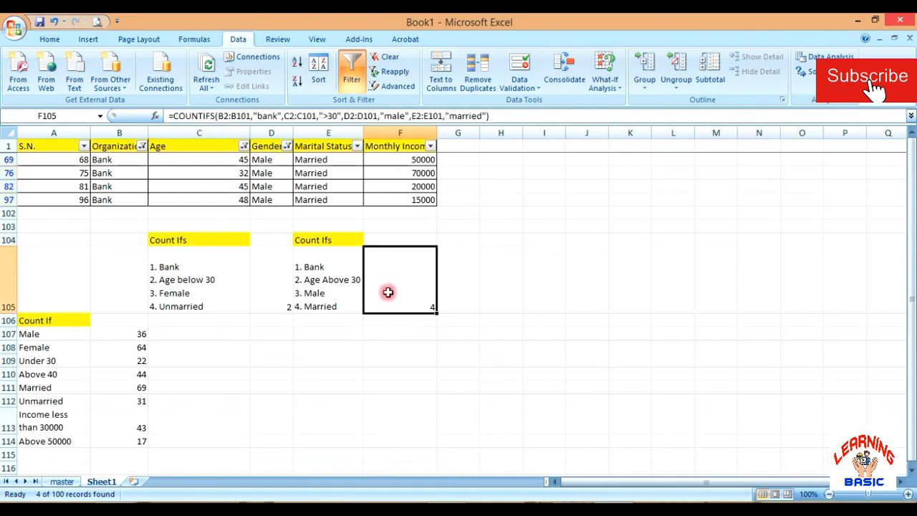